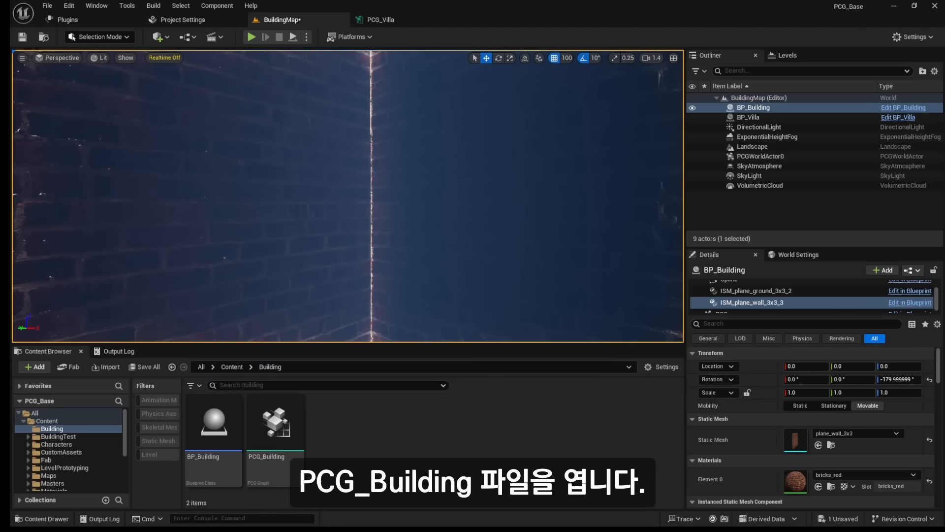
# Step: Open the PCG_Building graph and add a Create Points Grid node above the Floor group
pyautogui.doubleClick(279, 456)
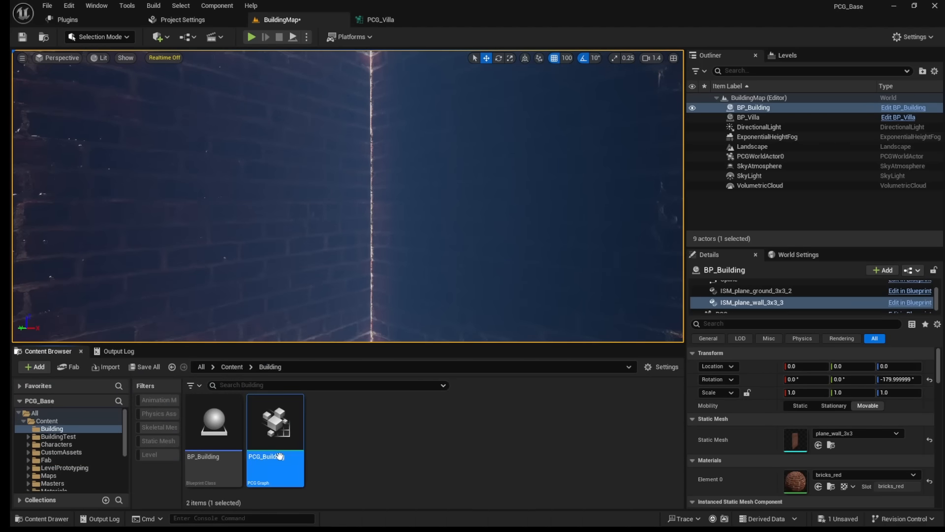
pyautogui.scroll(4, 338, 244)
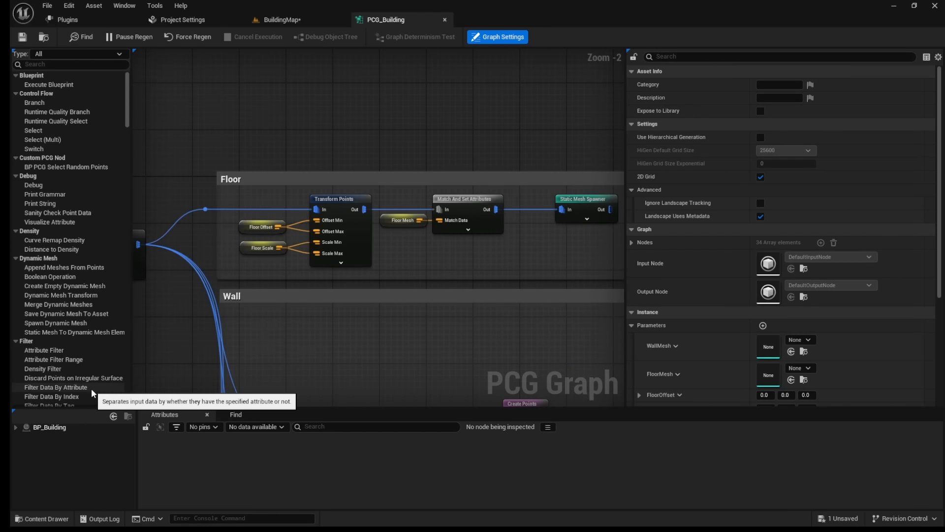
pyautogui.moveTo(389, 258); pyautogui.dragTo(331, 272, button='right')
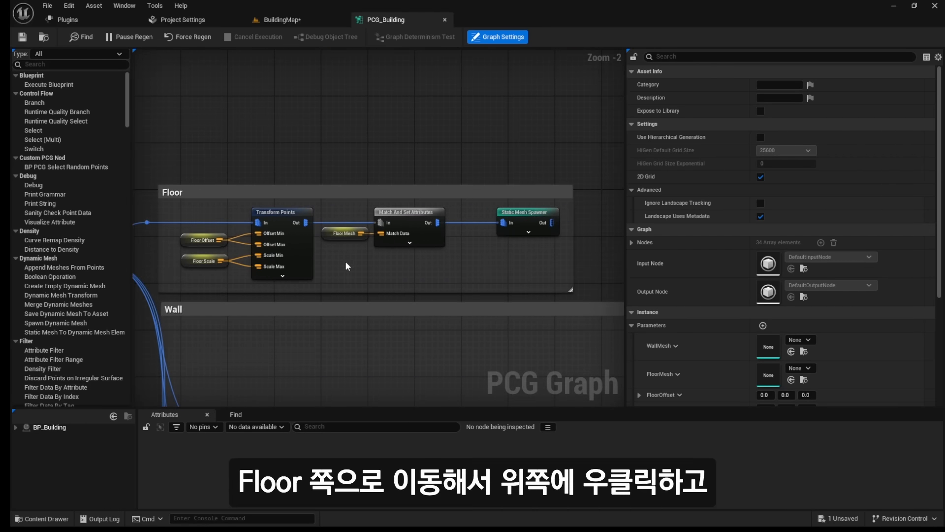
pyautogui.moveTo(519, 257); pyautogui.dragTo(471, 371, button='right')
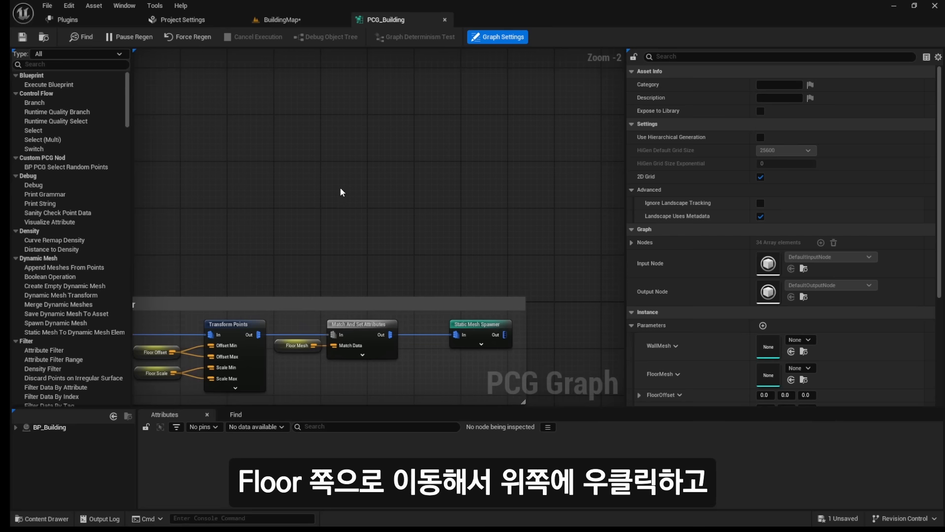
pyautogui.rightClick(323, 146)
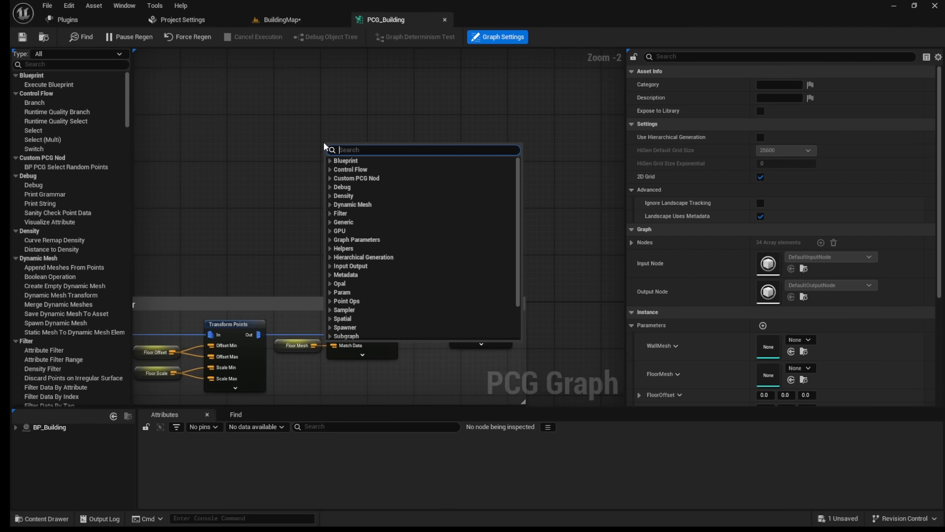
pyautogui.write('crea')
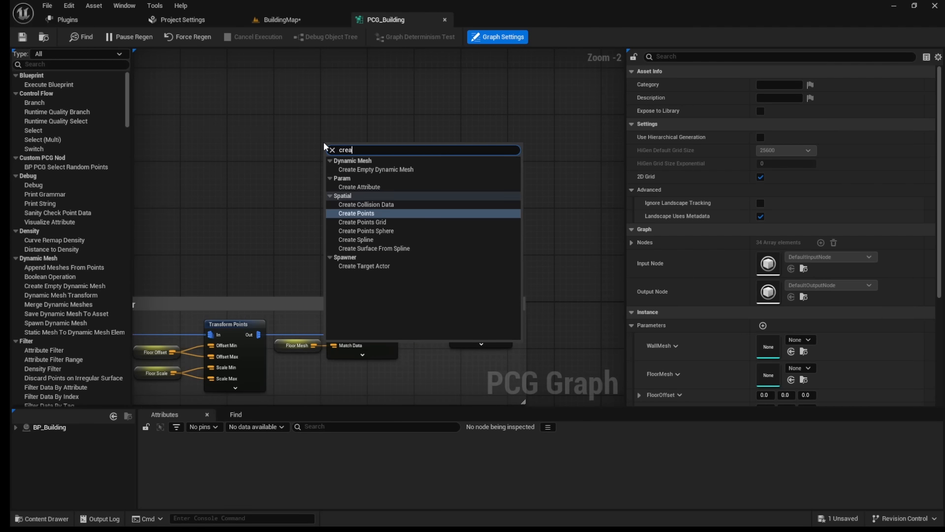
pyautogui.write('te points grid')
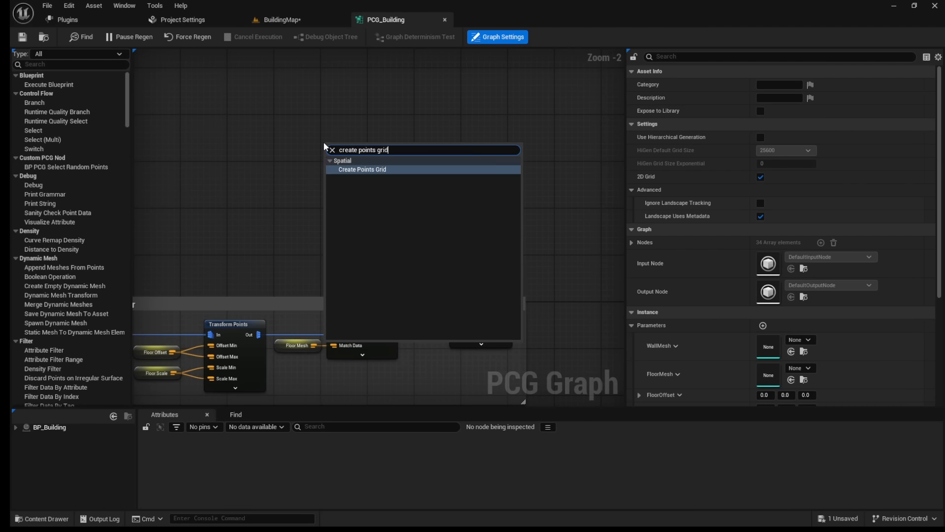
pyautogui.click(362, 169)
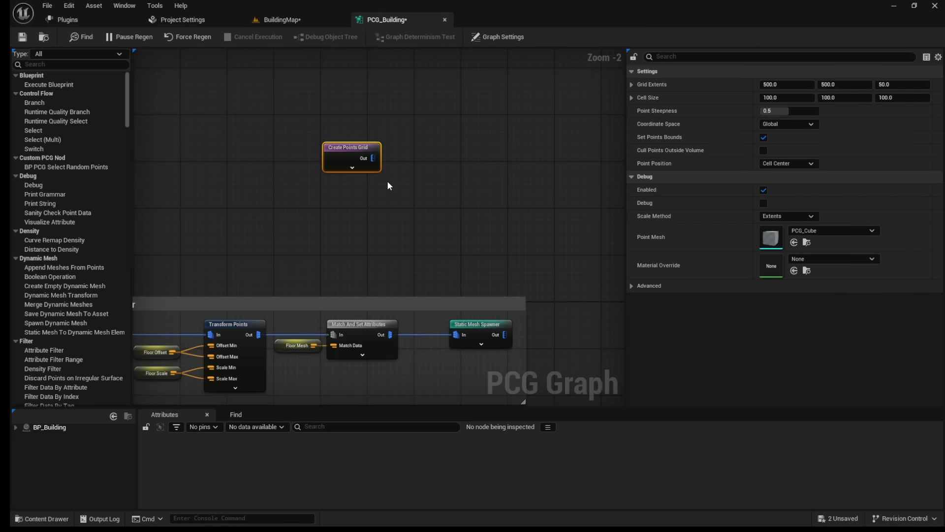
# Step: Add a Copy Points node with Create Points Grid as its source and the Floor group's Match And Set Attributes output as its target
pyautogui.scroll(2, 382, 164)
pyautogui.moveTo(382, 164); pyautogui.dragTo(317, 175, button='right')
pyautogui.moveTo(302, 165); pyautogui.dragTo(389, 170)
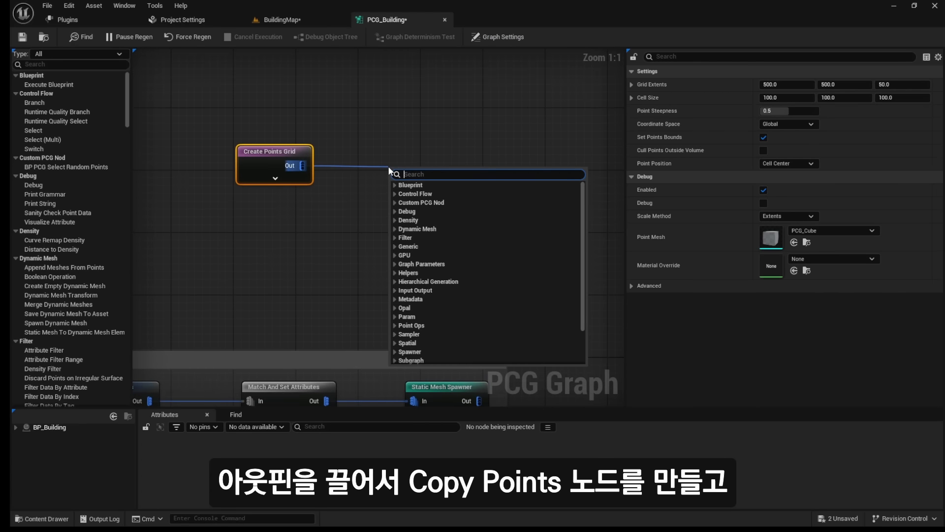
pyautogui.write('co')
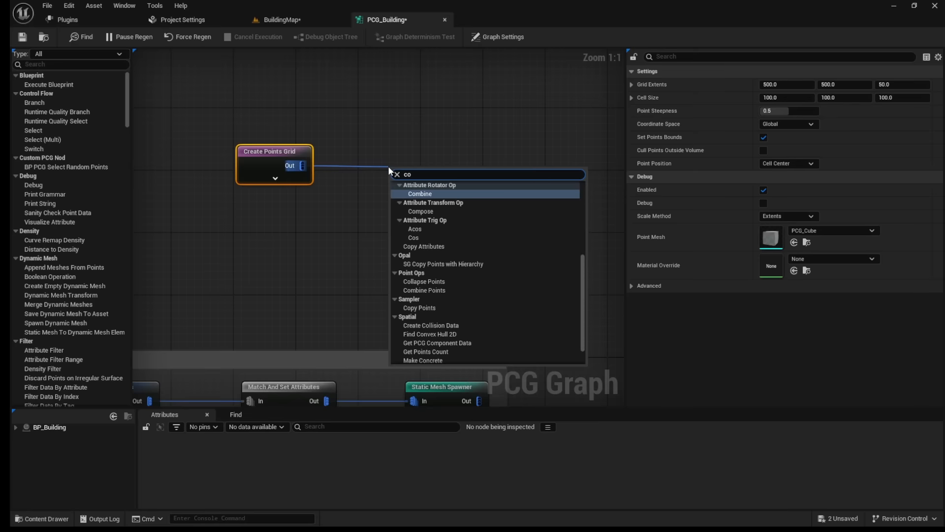
pyautogui.write('py points')
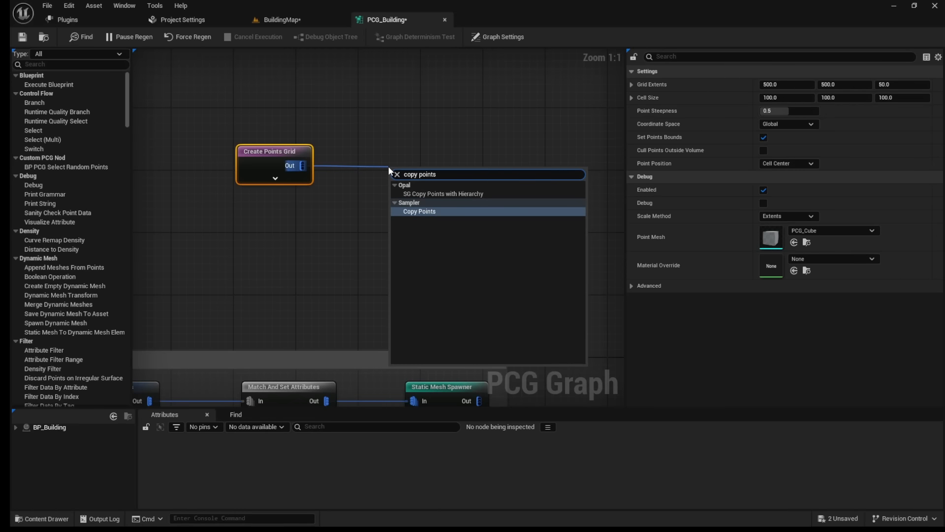
pyautogui.click(423, 212)
pyautogui.moveTo(421, 187); pyautogui.dragTo(429, 156)
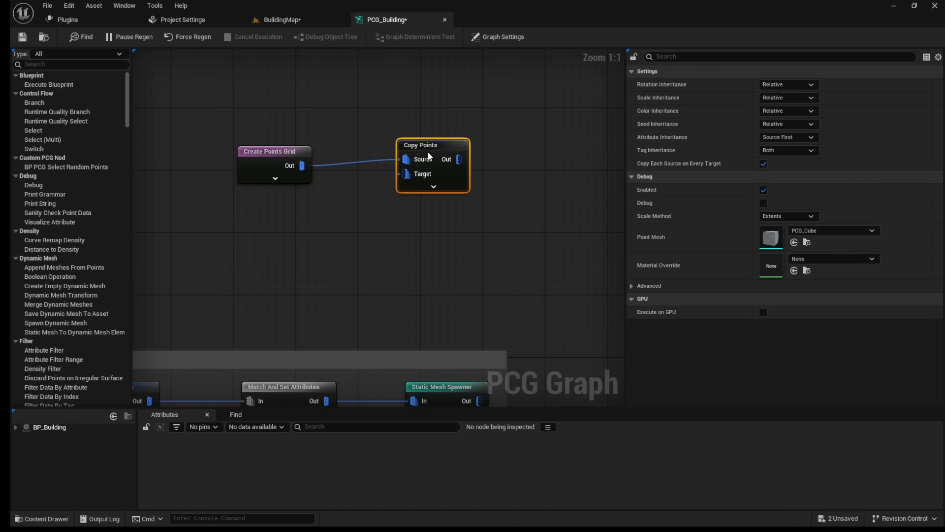
pyautogui.moveTo(386, 281); pyautogui.dragTo(391, 223, button='right')
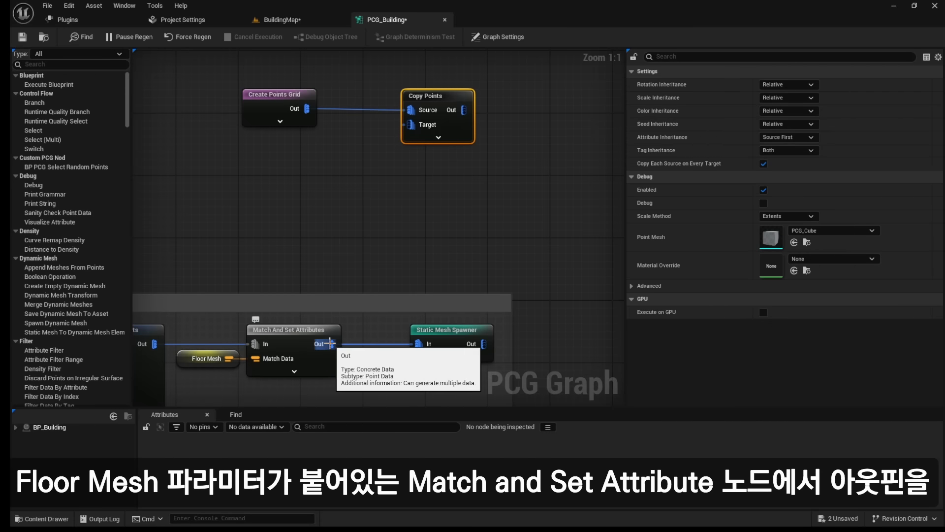
pyautogui.moveTo(329, 343); pyautogui.dragTo(411, 125)
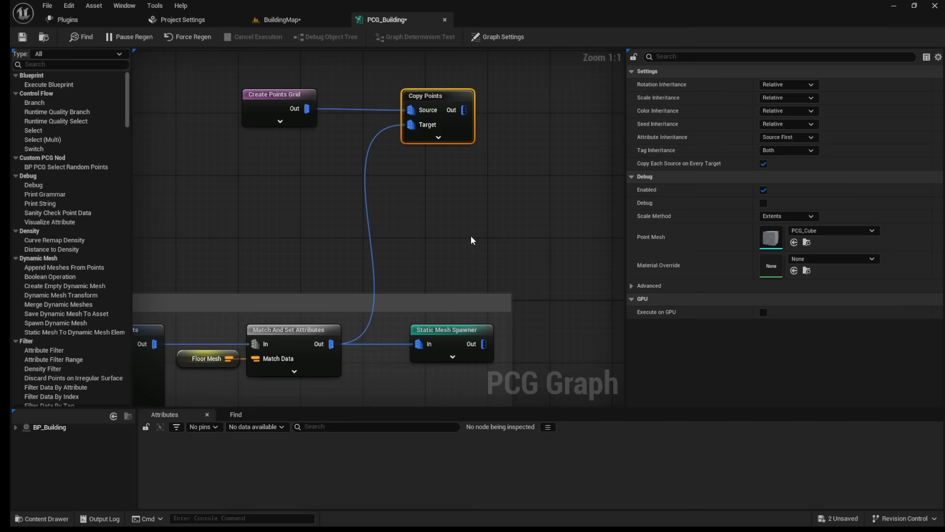
# Step: Add a Transform Points node after Copy Points and connect the Copy Points output to its input
pyautogui.moveTo(471, 240); pyautogui.dragTo(317, 240, button='right')
pyautogui.rightClick(334, 172)
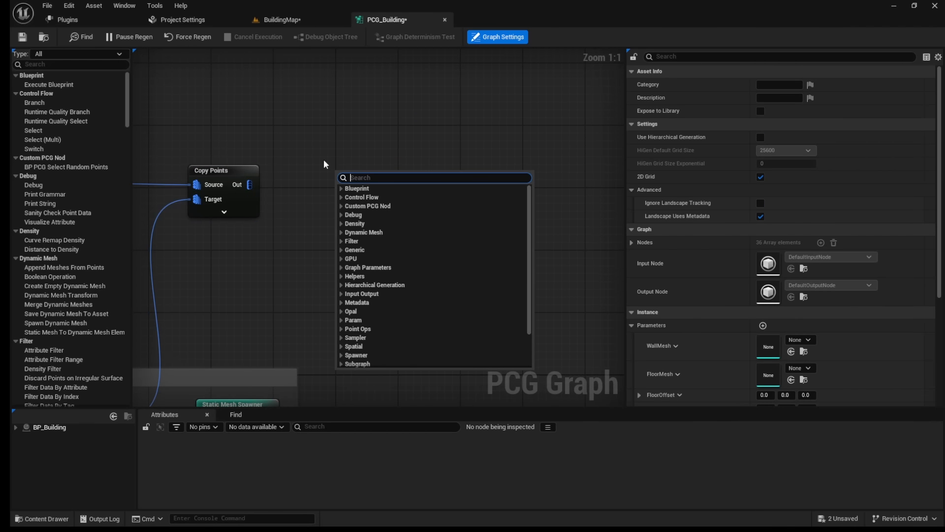
pyautogui.write('transform points')
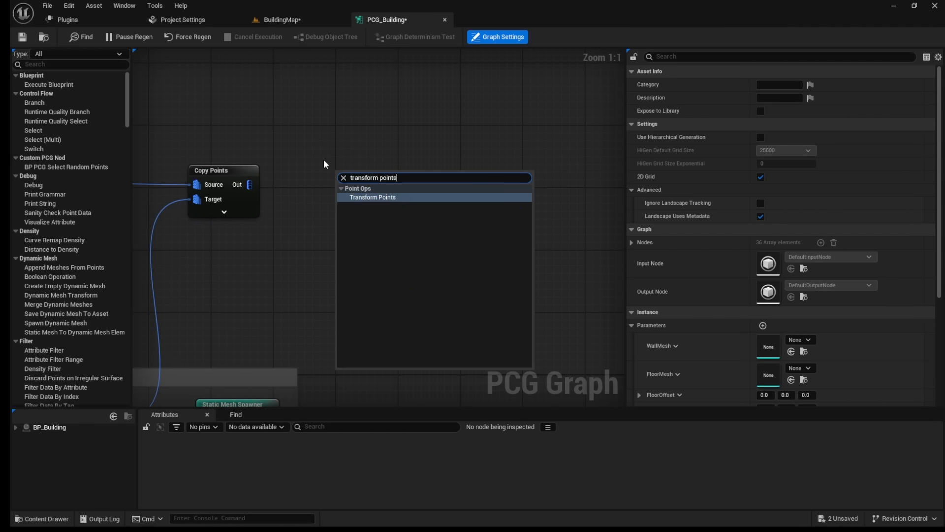
pyautogui.click(380, 197)
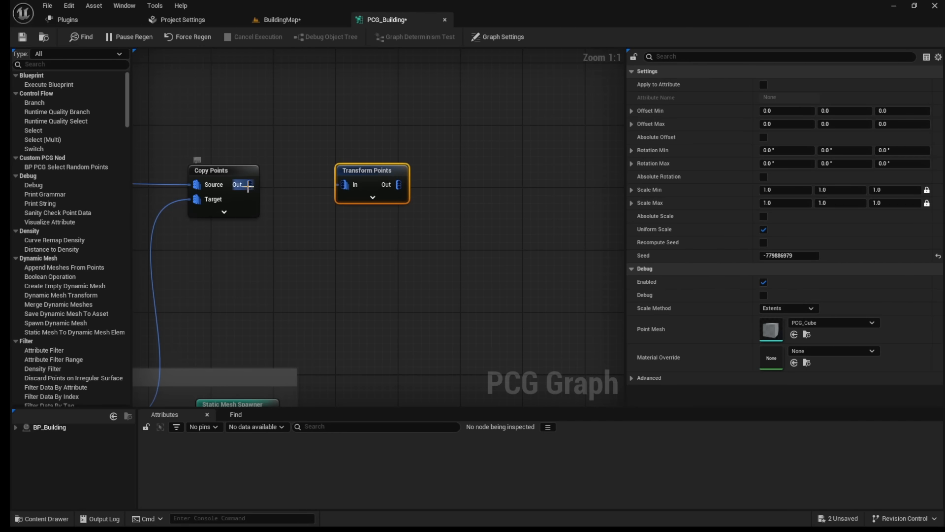
pyautogui.moveTo(250, 185); pyautogui.dragTo(344, 186)
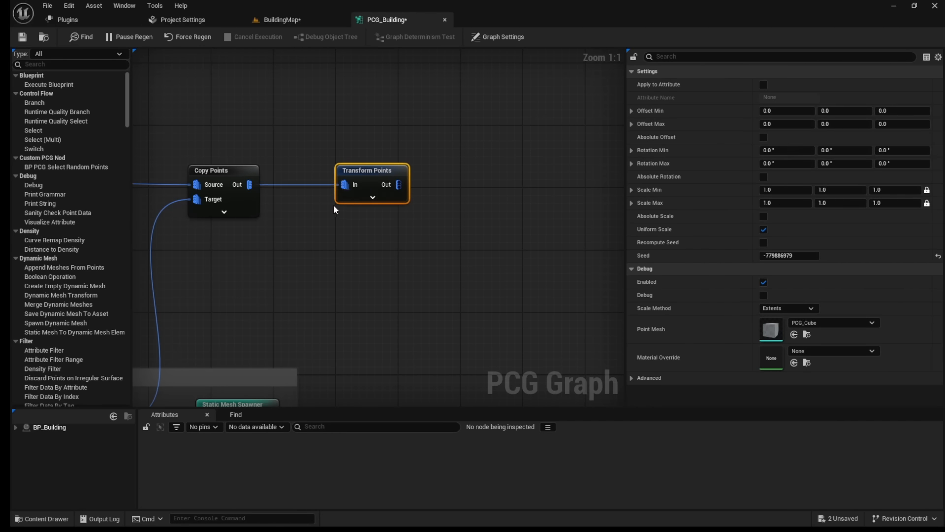
pyautogui.click(296, 229)
pyautogui.moveTo(294, 228); pyautogui.dragTo(339, 222, button='right')
# Step: Set the Transform Points node's debug point mesh to PCG_AxisTripod and enable Debug on the node
pyautogui.click(416, 187)
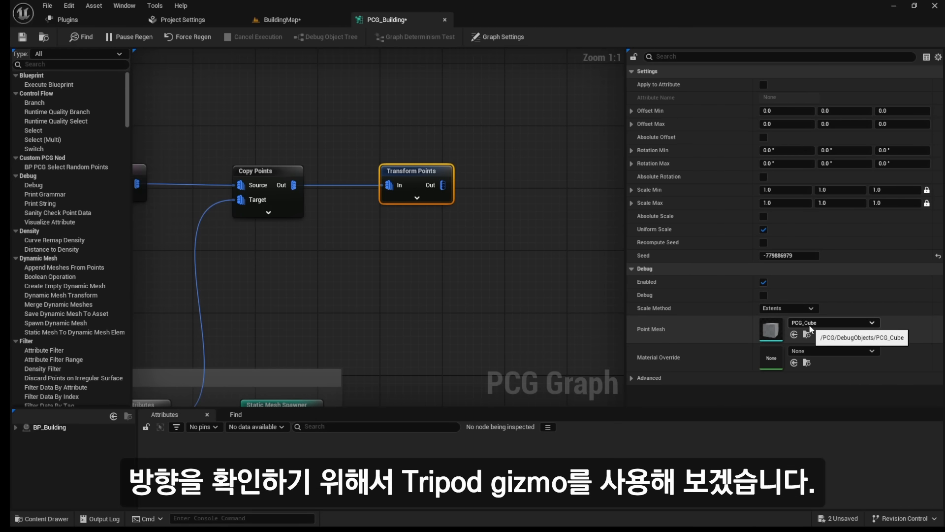
pyautogui.click(811, 324)
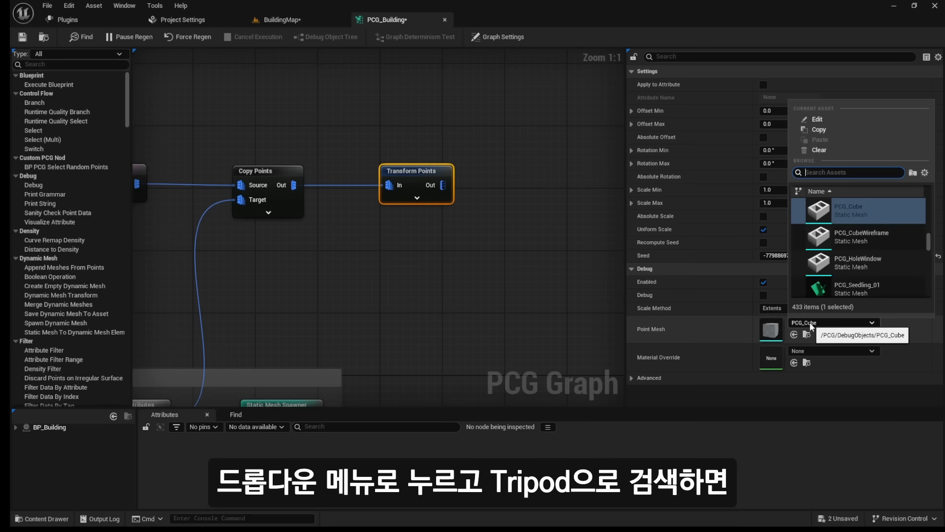
pyautogui.write('tripod')
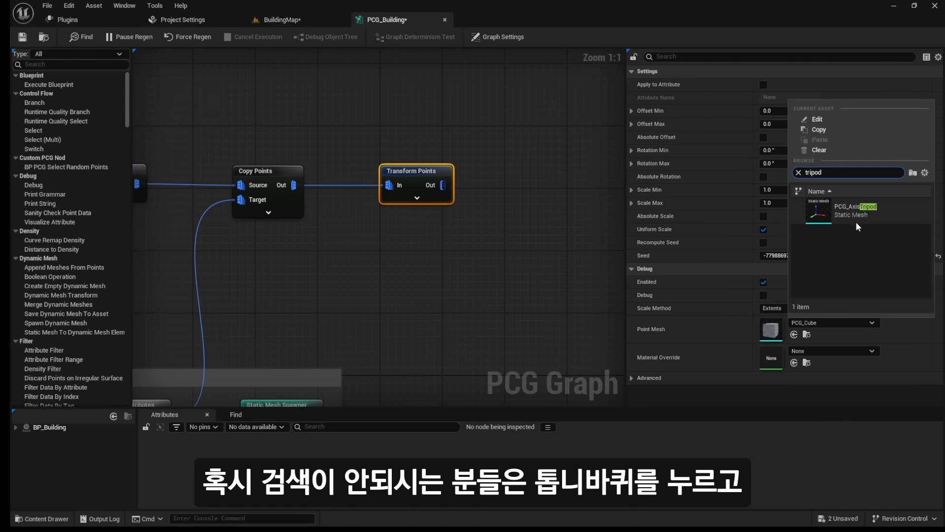
pyautogui.click(925, 173)
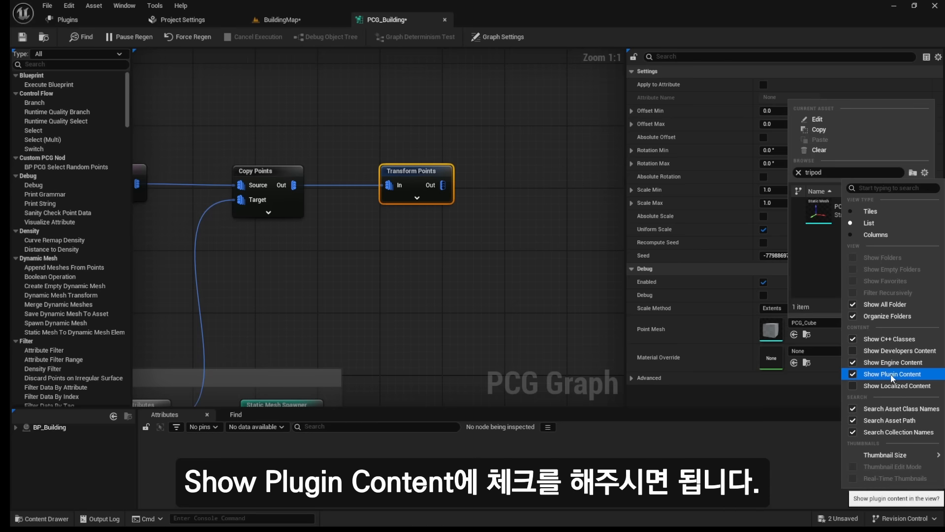
pyautogui.click(820, 214)
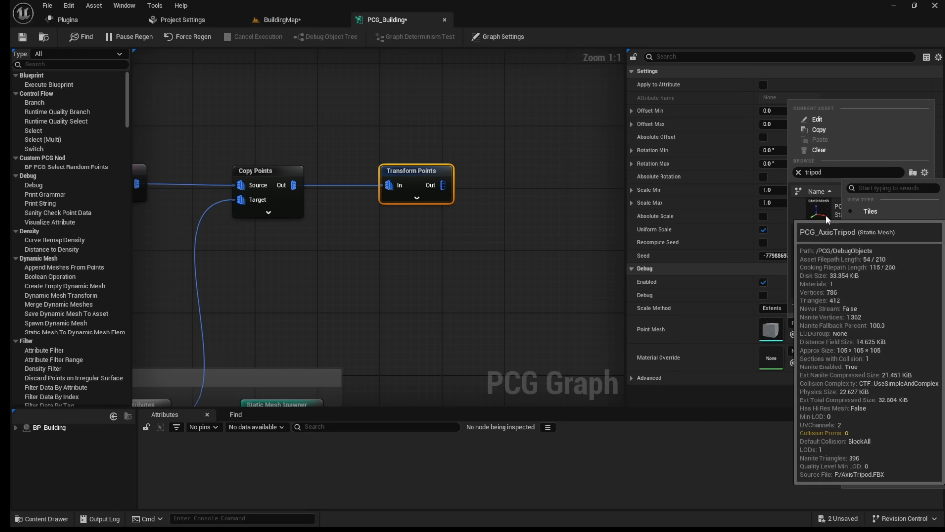
pyautogui.click(828, 219)
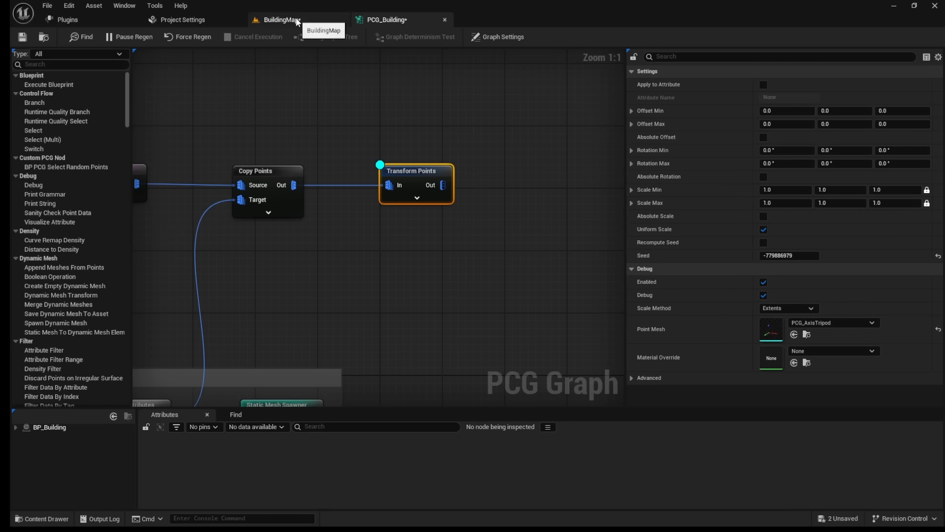
# Step: In the BuildingMap level, set BP_Building's Floor value to 2 and inspect the debug tripods on the floor up close
pyautogui.click(290, 20)
pyautogui.press('f')
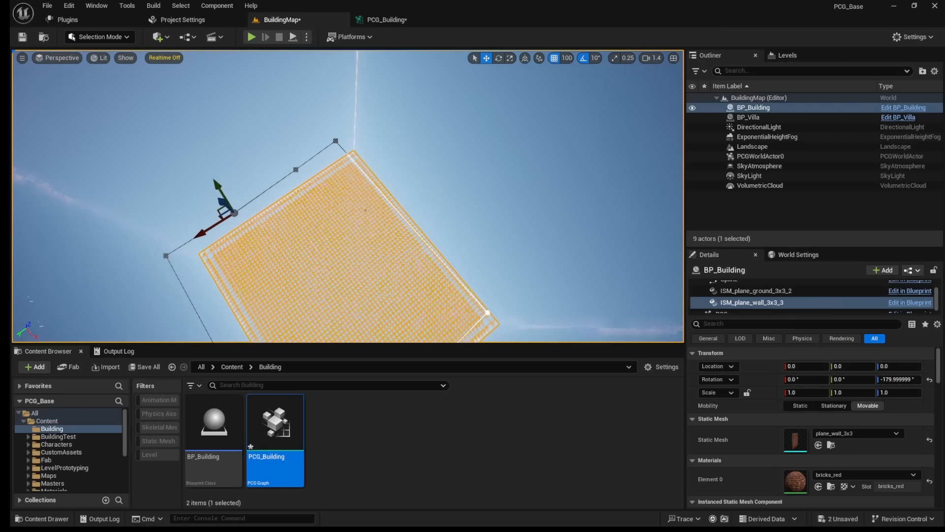
pyautogui.press('w')
pyautogui.moveTo(383, 236); pyautogui.dragTo(438, 251, button='right')
pyautogui.click(384, 236)
pyautogui.moveTo(384, 237); pyautogui.dragTo(526, 267, button='right')
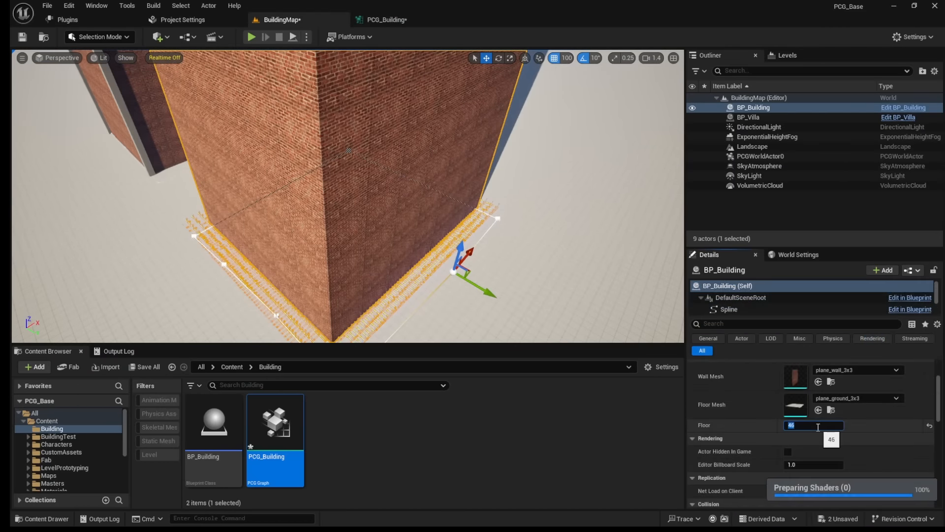
pyautogui.write('2')
pyautogui.press('Return')
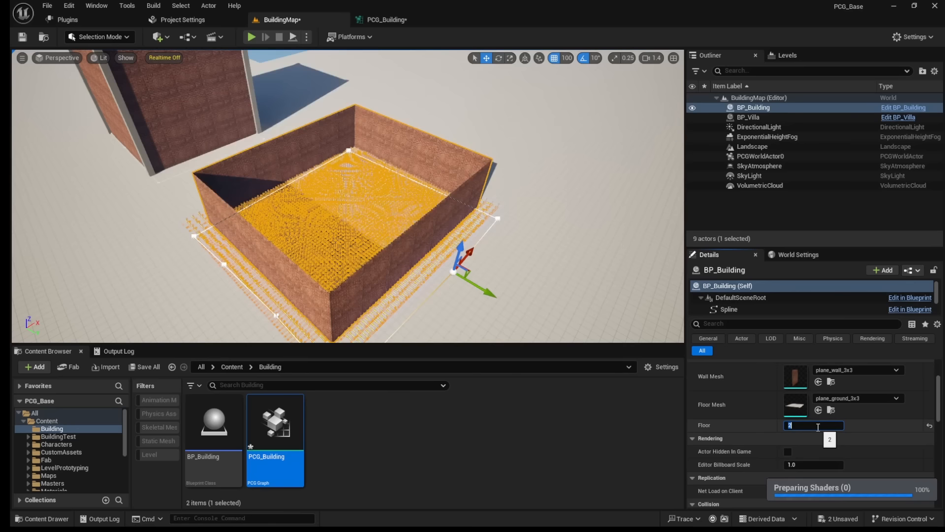
pyautogui.click(500, 133)
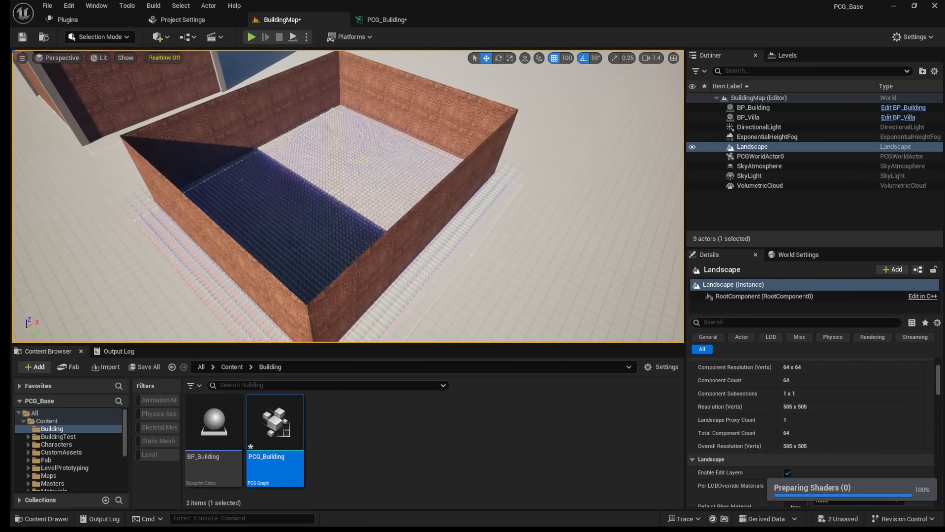
pyautogui.scroll(10, 354, 156)
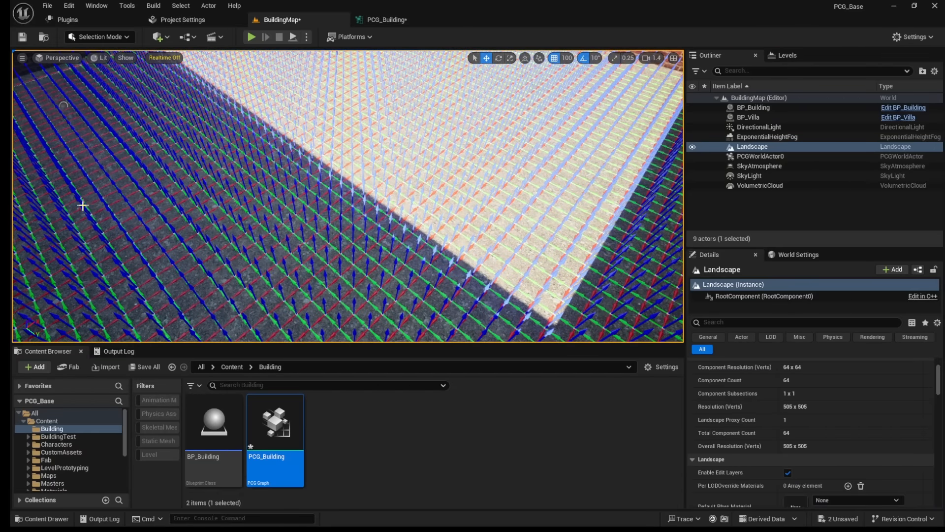
# Step: In the PCG_Building graph, set the Create Points Grid node's Grid Extents to 0 on all three axes
pyautogui.click(374, 20)
pyautogui.moveTo(315, 192); pyautogui.dragTo(459, 172, button='right')
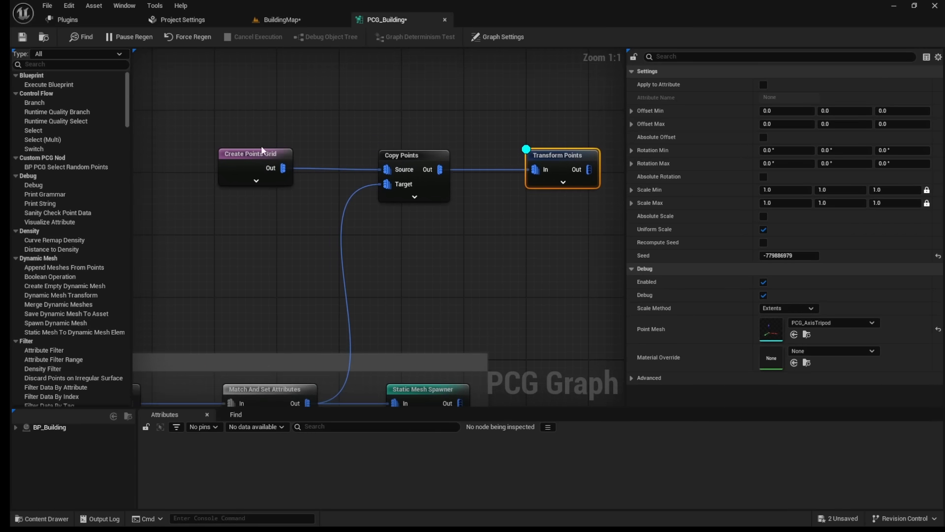
pyautogui.click(262, 153)
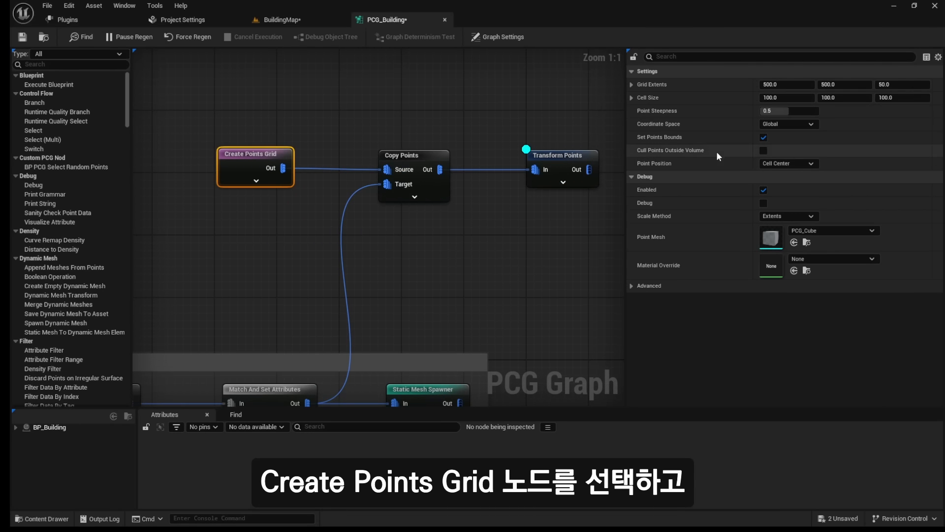
pyautogui.click(787, 84)
pyautogui.write('0')
pyautogui.press('Tab')
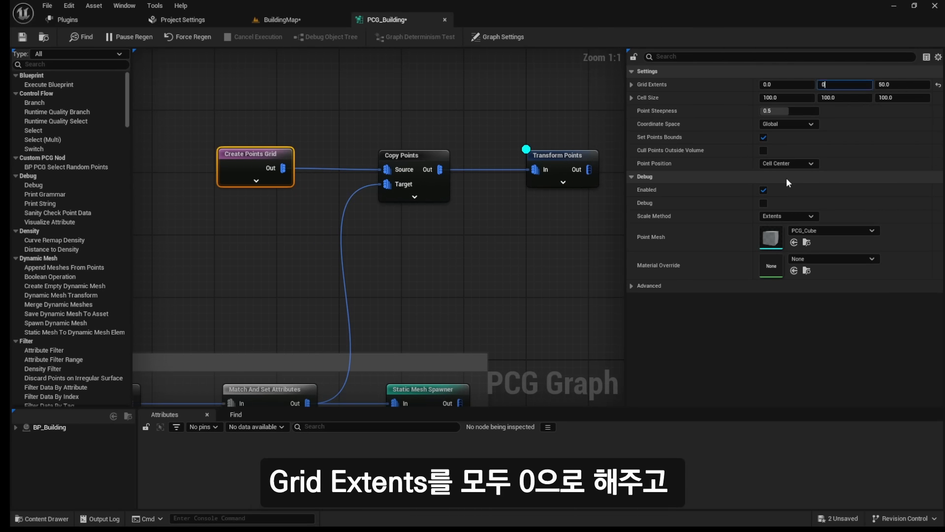
pyautogui.write('0')
pyautogui.press('Tab')
pyautogui.write('0')
pyautogui.press('Tab')
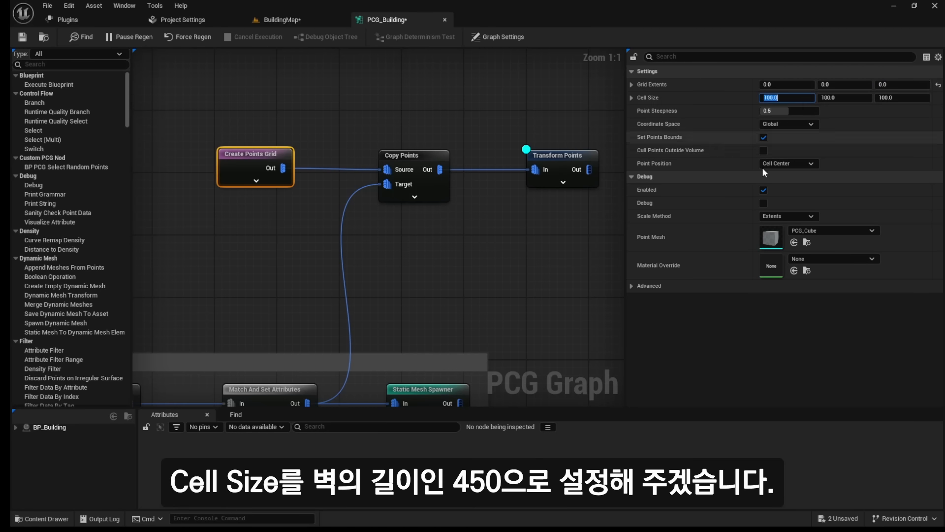
# Step: Set the Create Points Grid node's Cell Size to 450 in X and Y and check the debug points in the BuildingMap level
pyautogui.write('450')
pyautogui.press('Tab')
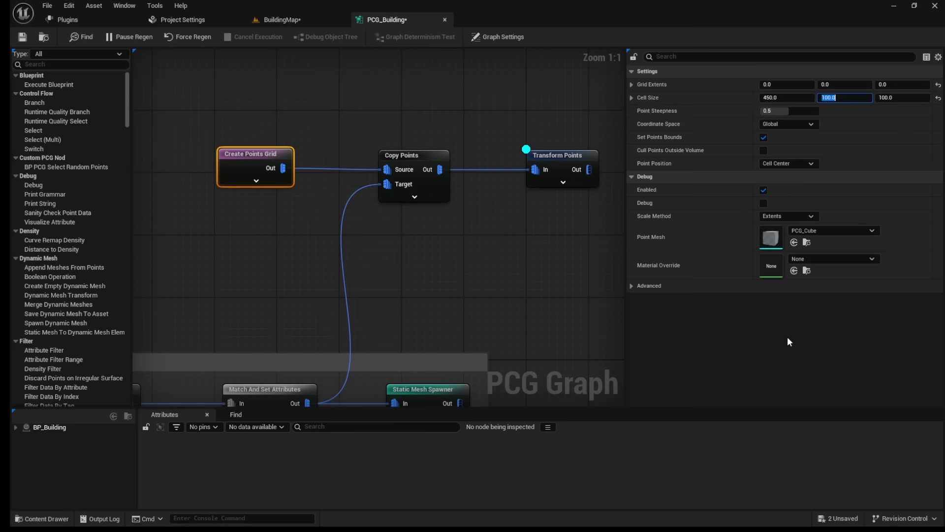
pyautogui.write('450')
pyautogui.press('Return')
pyautogui.click(297, 22)
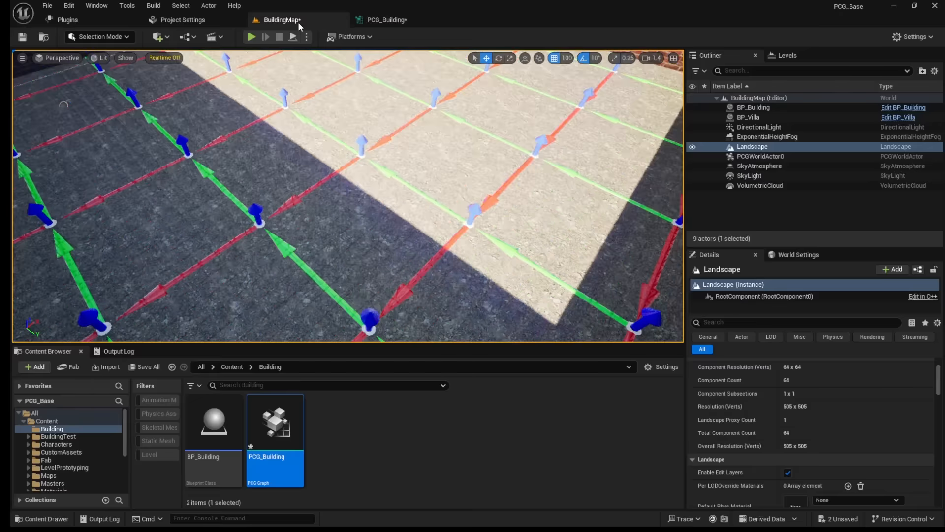
# Step: Inspect the tripod grid points' placement relative to the building's walls and corners in the BuildingMap level
pyautogui.moveTo(355, 264); pyautogui.dragTo(355, 265, button='right')
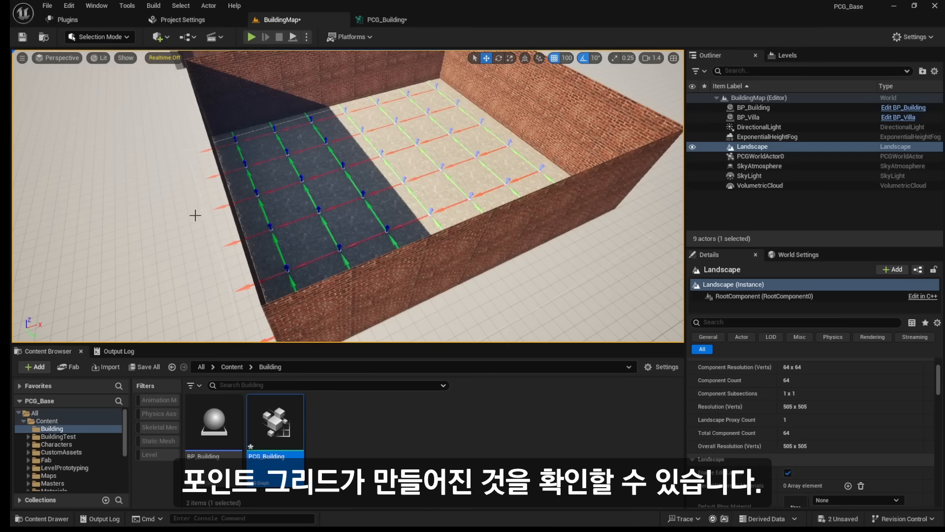
pyautogui.moveTo(195, 215); pyautogui.dragTo(195, 215, button='right')
pyautogui.moveTo(270, 311); pyautogui.dragTo(269, 311, button='right')
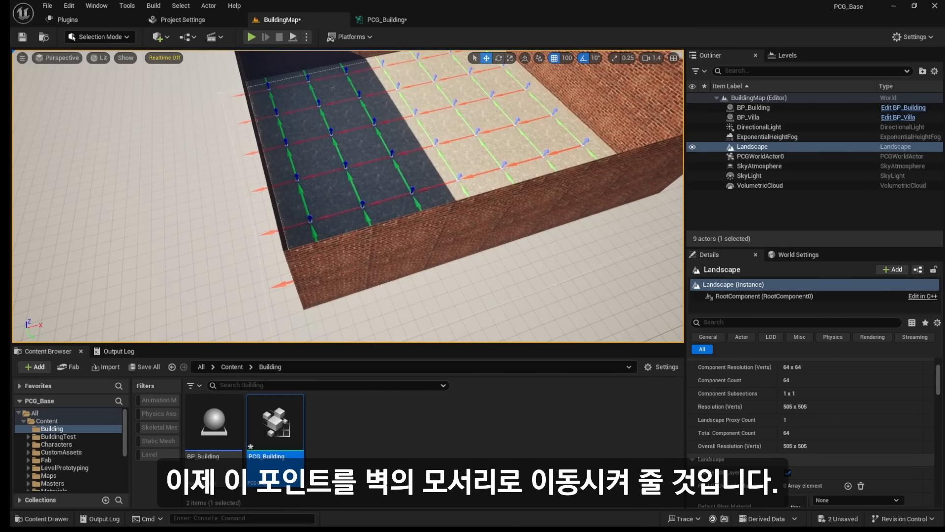
pyautogui.moveTo(311, 283); pyautogui.dragTo(272, 146, button='right')
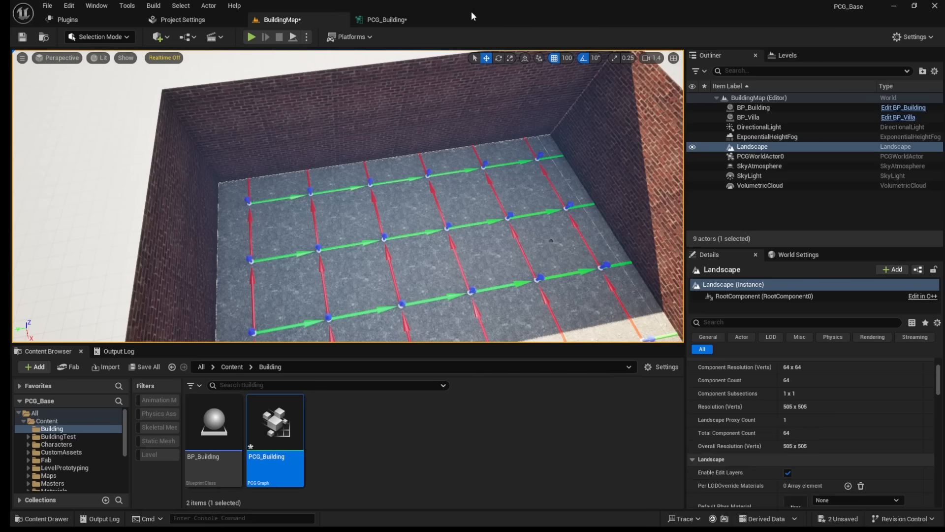
# Step: Add four new parameters to the PCG_Building graph in its graph settings
pyautogui.click(404, 22)
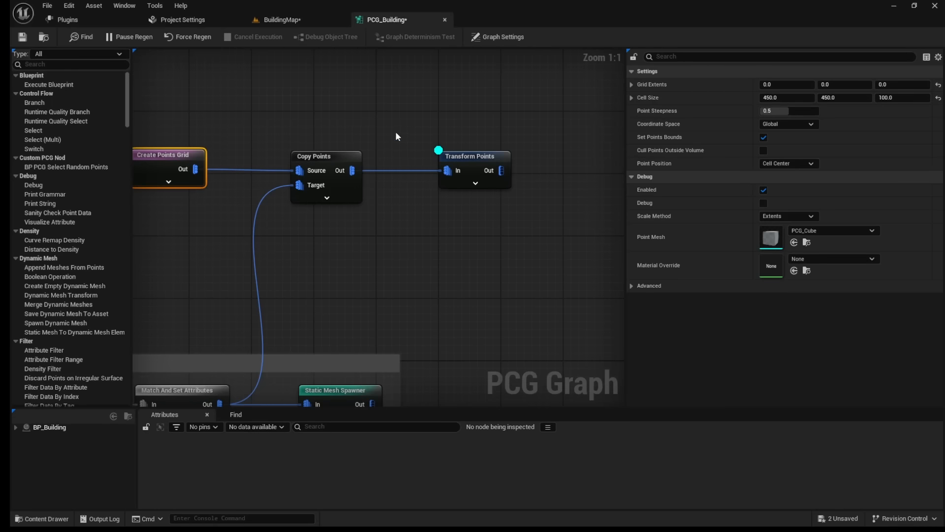
pyautogui.click(470, 156)
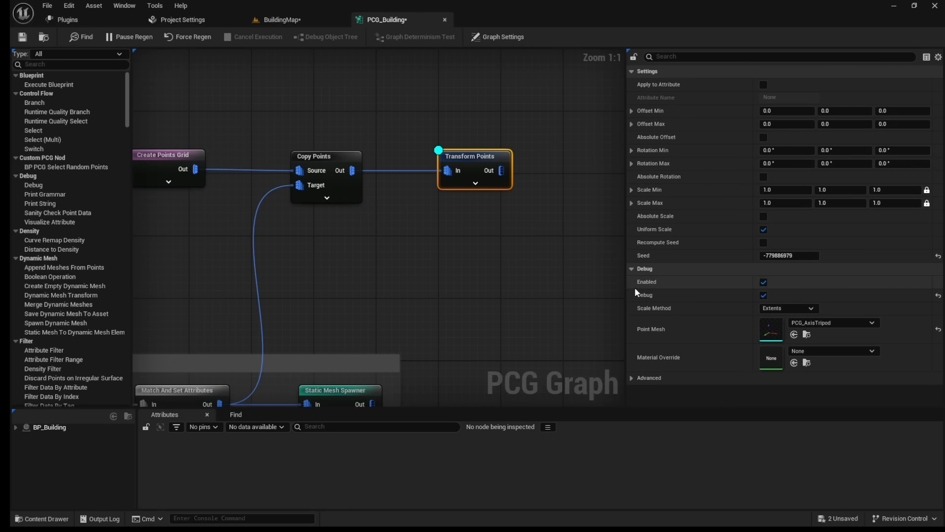
pyautogui.click(500, 37)
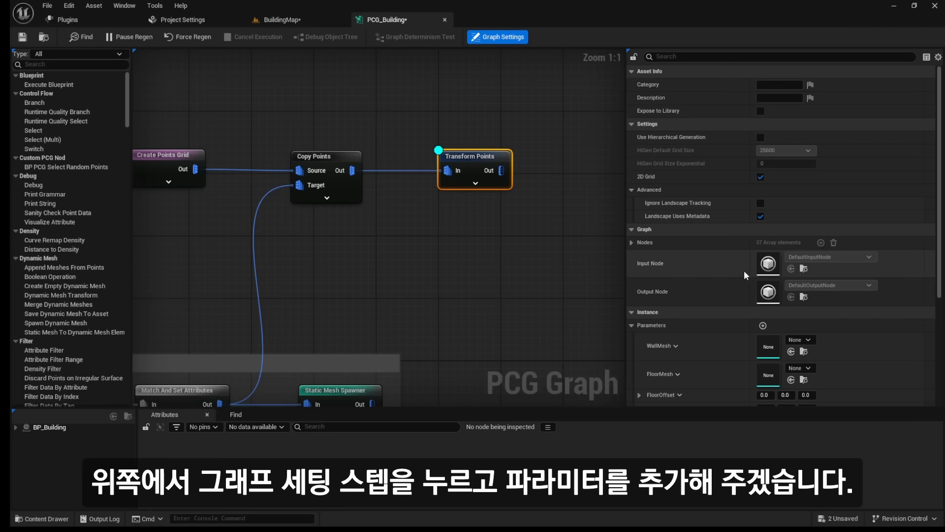
pyautogui.scroll(-5, 741, 270)
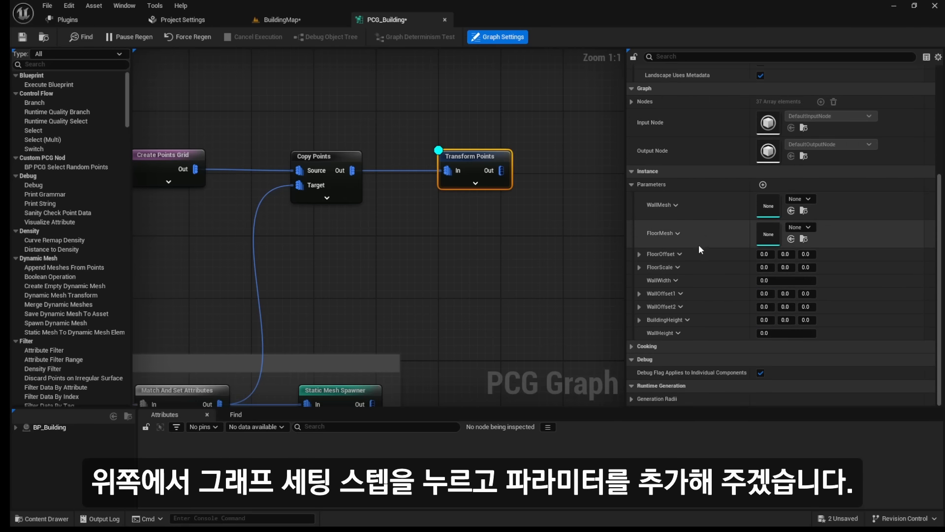
pyautogui.click(763, 185)
pyautogui.click(763, 185)
pyautogui.click(764, 185)
pyautogui.click(763, 185)
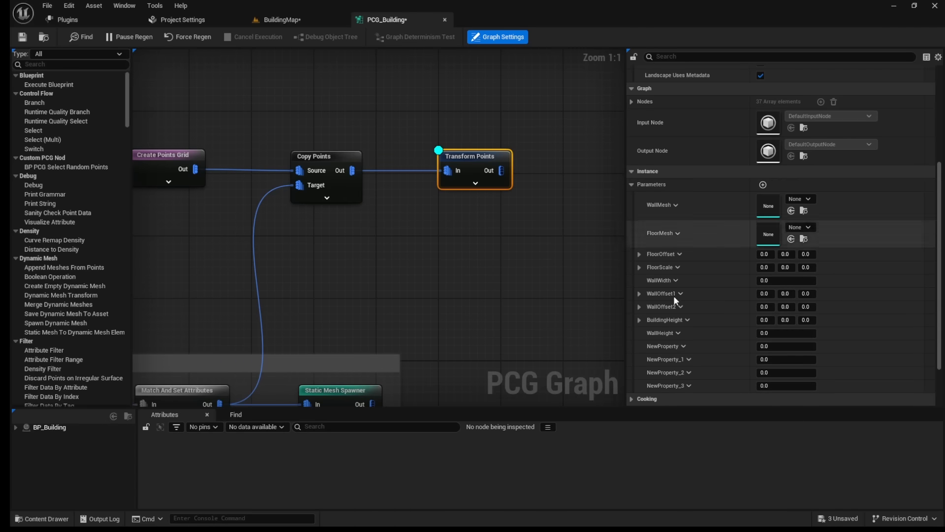
# Step: Rename the first new graph parameter to PillarOffset1
pyautogui.click(666, 347)
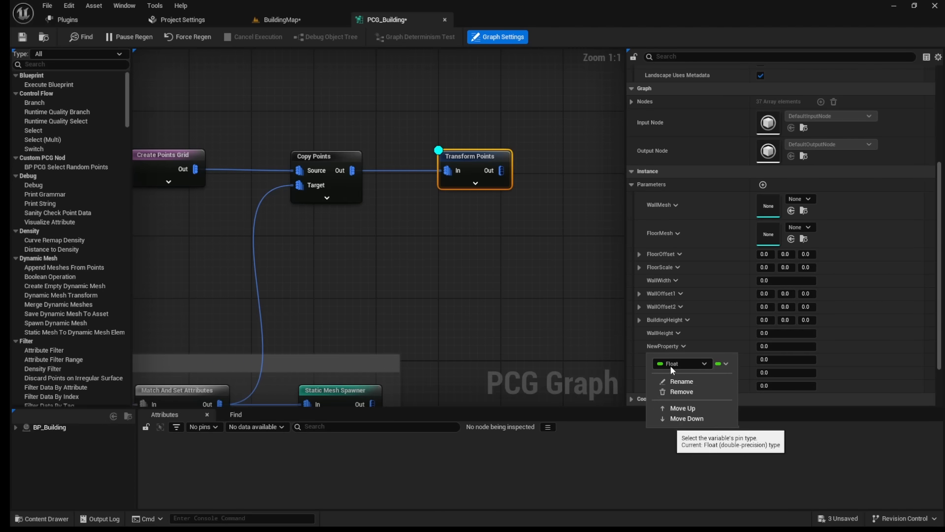
pyautogui.click(682, 382)
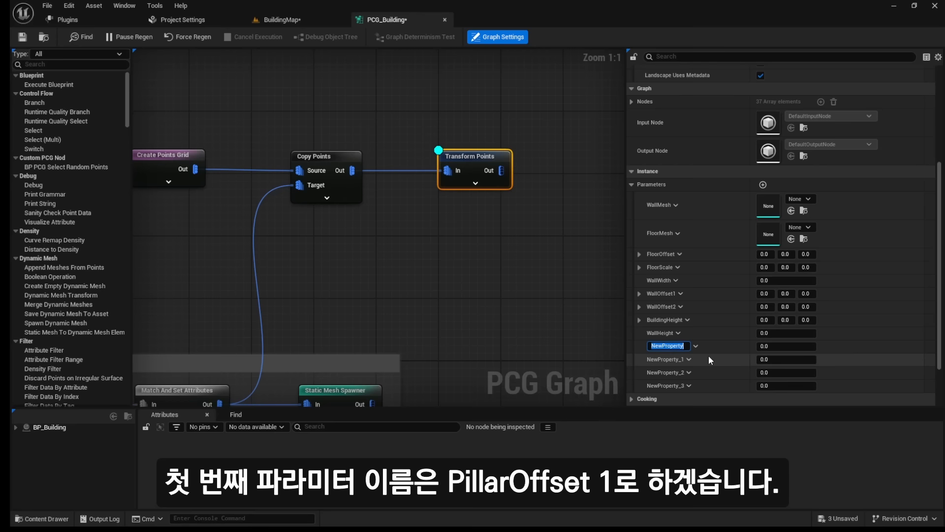
pyautogui.write('Pillar')
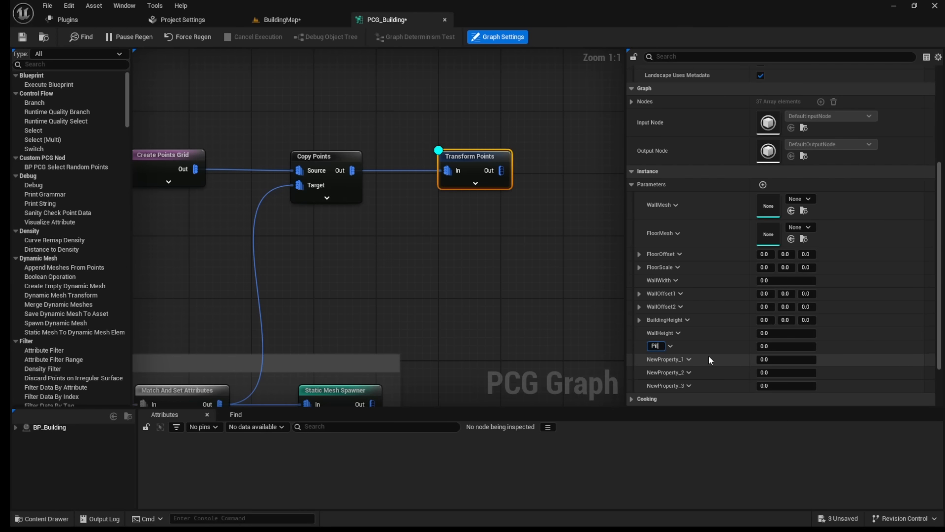
pyautogui.write('Offset1')
pyautogui.press('Return')
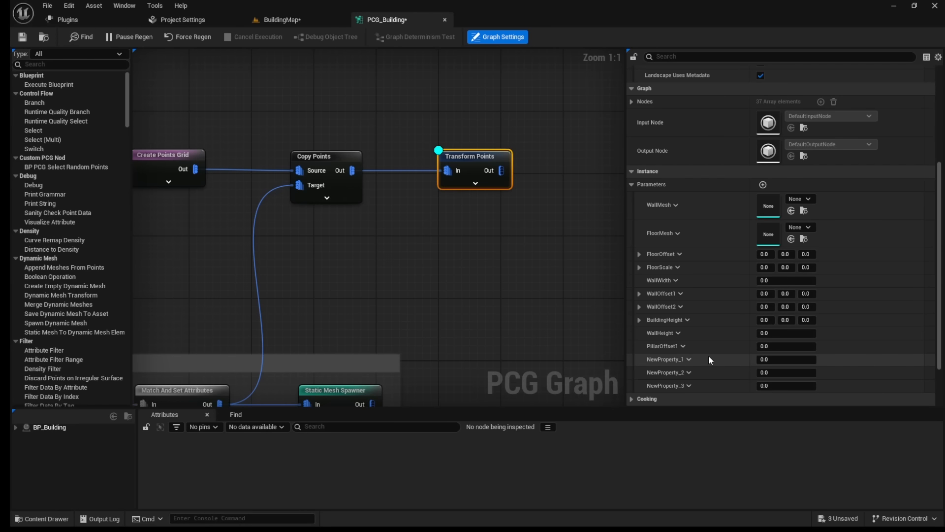
# Step: Rename the second new graph parameter to PillarOffset2, reusing the first parameter's name
pyautogui.click(677, 359)
pyautogui.press('Escape')
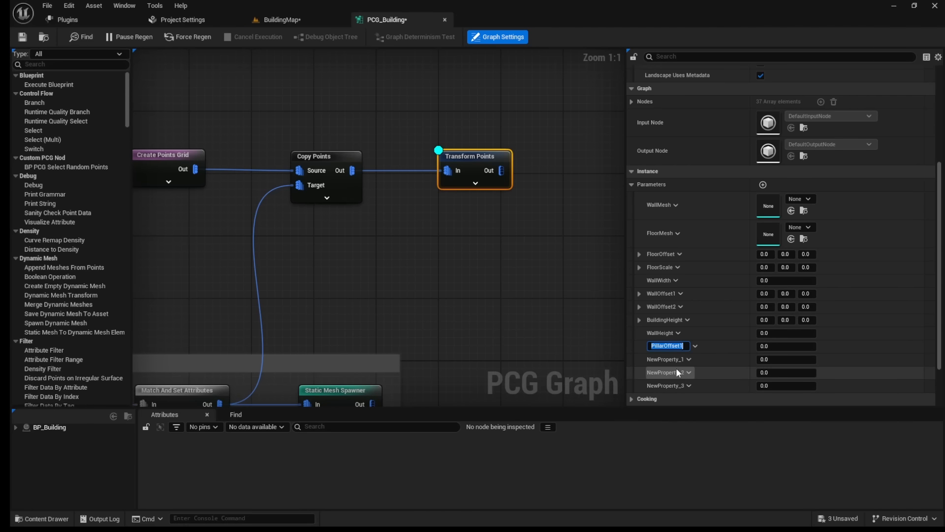
pyautogui.click(675, 361)
pyautogui.click(678, 394)
pyautogui.write('PillarOffset1')
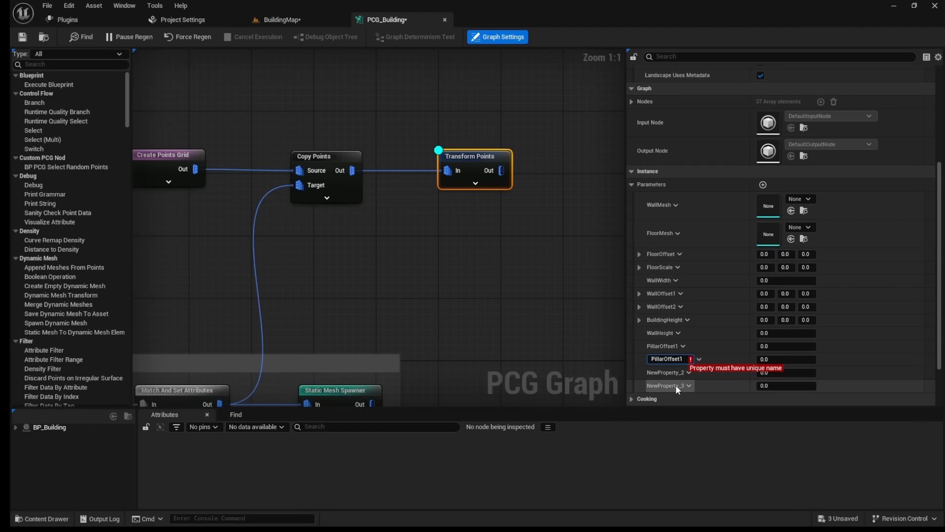
pyautogui.press('BackSpace')
pyautogui.write('2')
# Step: Rename the third new graph parameter to PillarOffset3
pyautogui.click(674, 373)
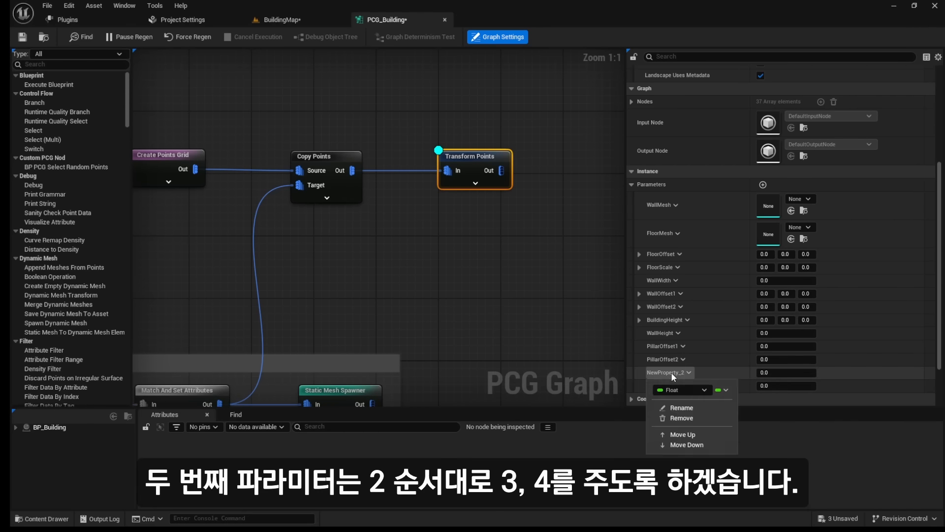
pyautogui.click(676, 403)
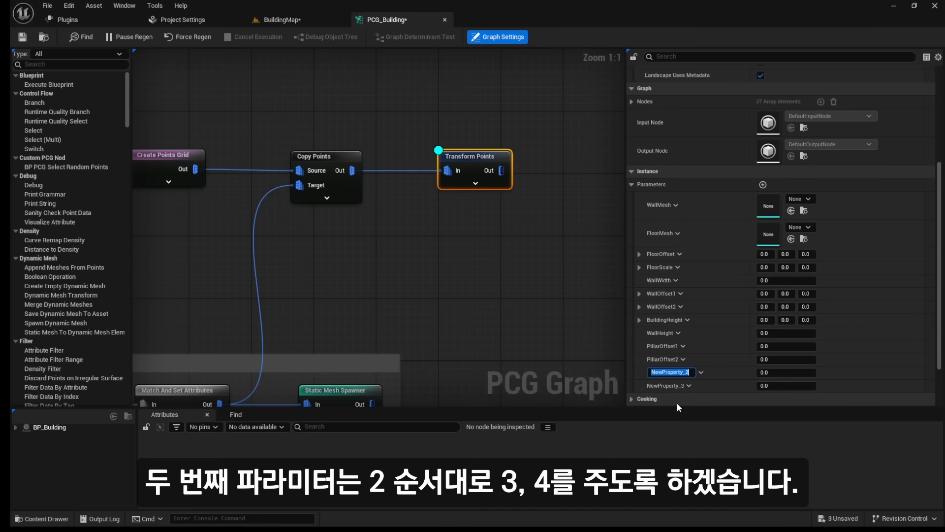
pyautogui.write('PillarOffset1')
pyautogui.press('BackSpace')
pyautogui.write('3')
pyautogui.press('Return')
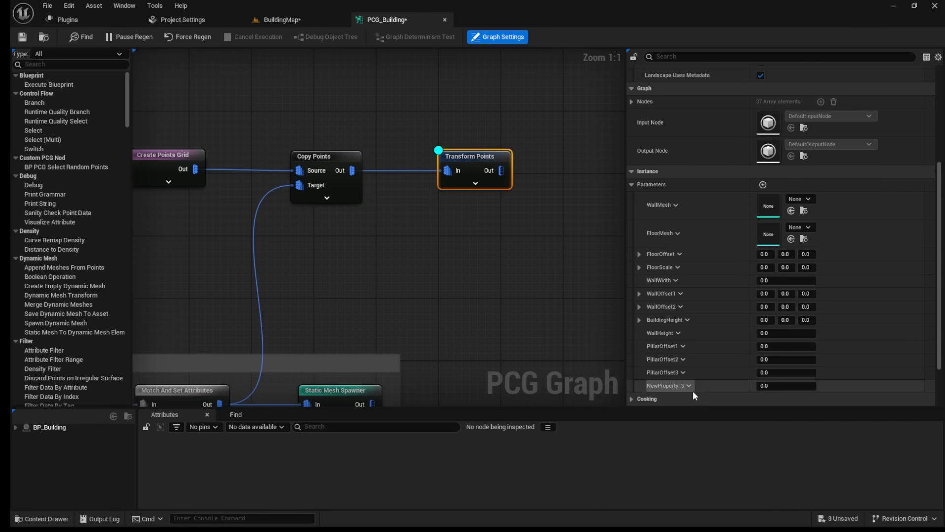
# Step: Rename the fourth new graph parameter to PillarOffset4
pyautogui.click(689, 386)
pyautogui.click(683, 419)
pyautogui.write('PillarOffset1')
pyautogui.press('BackSpace')
pyautogui.write('4')
pyautogui.press('Return')
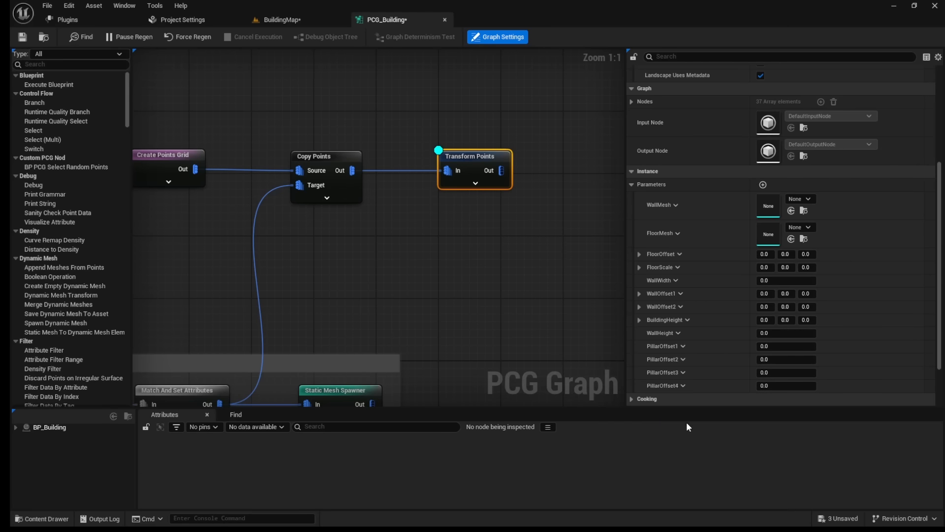
# Step: Change the type of PillarOffset1, PillarOffset2, PillarOffset3 and PillarOffset4 from Float to Vector
pyautogui.click(683, 346)
pyautogui.click(683, 363)
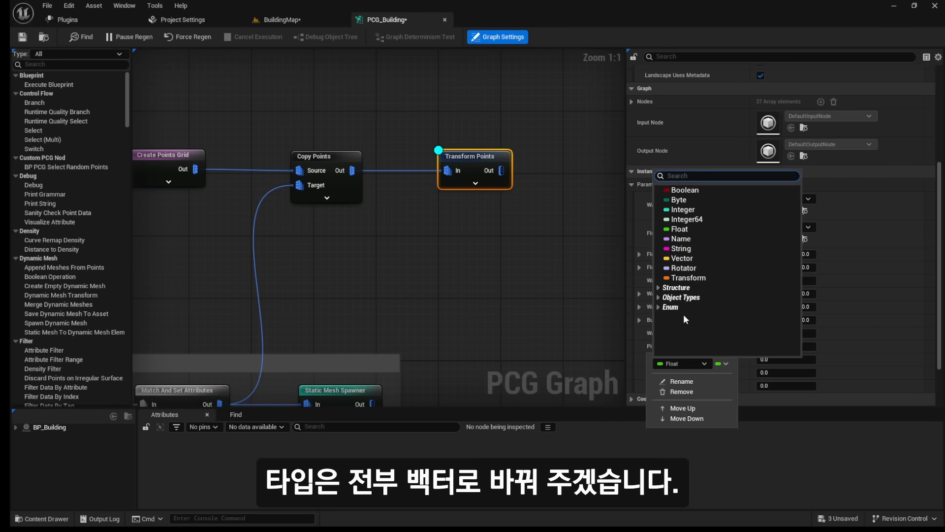
pyautogui.click(682, 258)
pyautogui.click(683, 360)
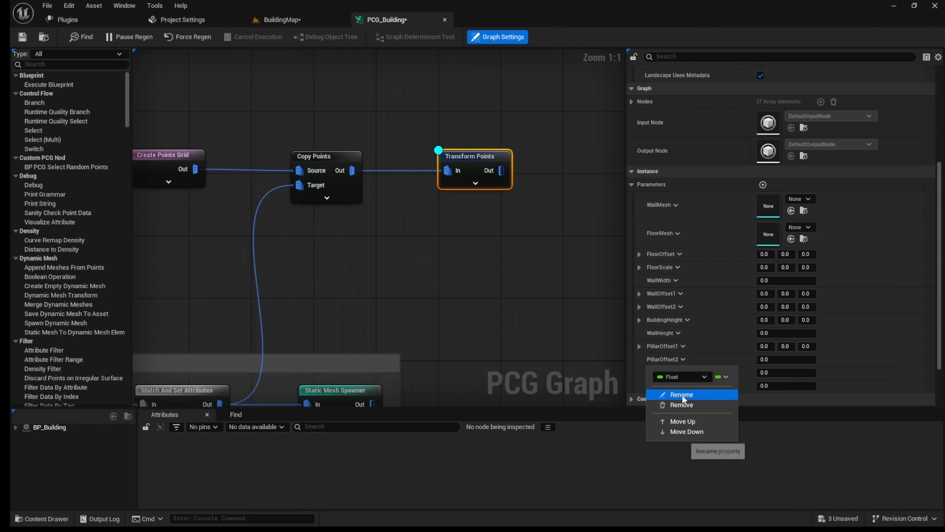
pyautogui.click(682, 377)
pyautogui.click(667, 282)
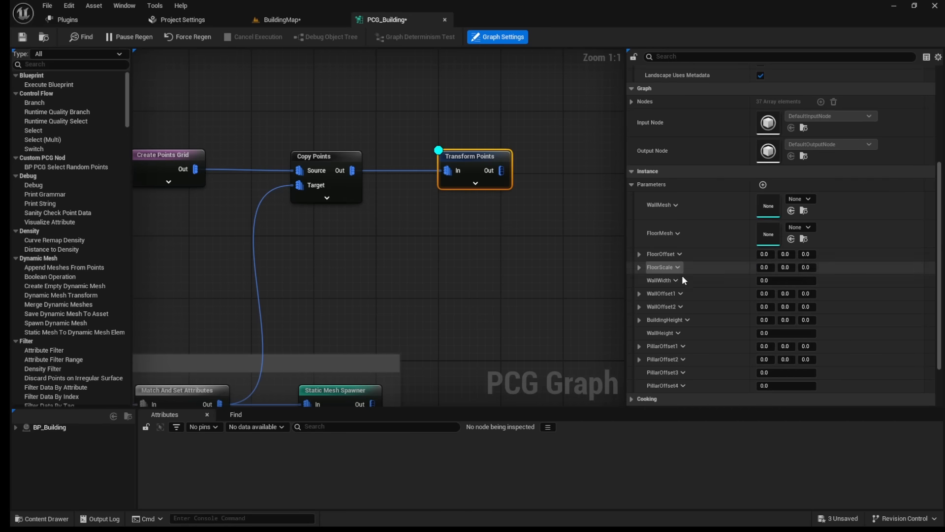
pyautogui.click(676, 377)
pyautogui.press('Escape')
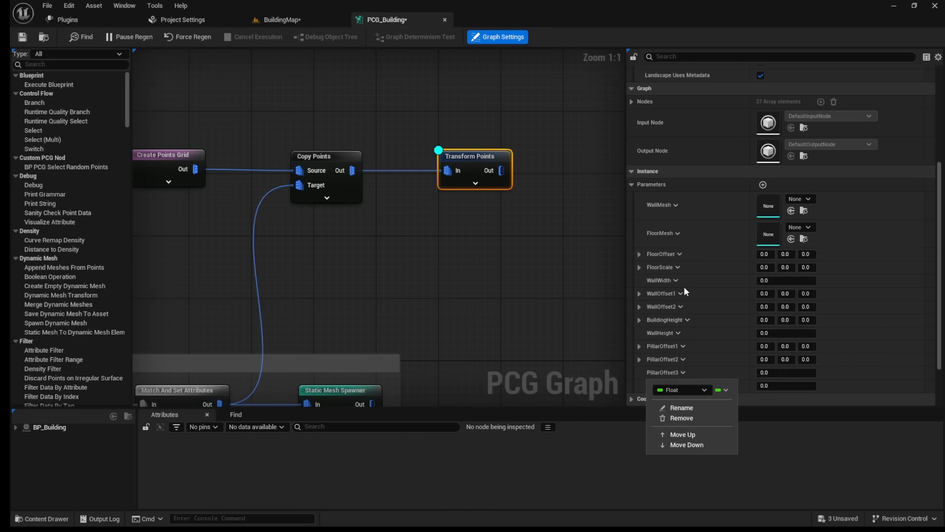
pyautogui.click(674, 406)
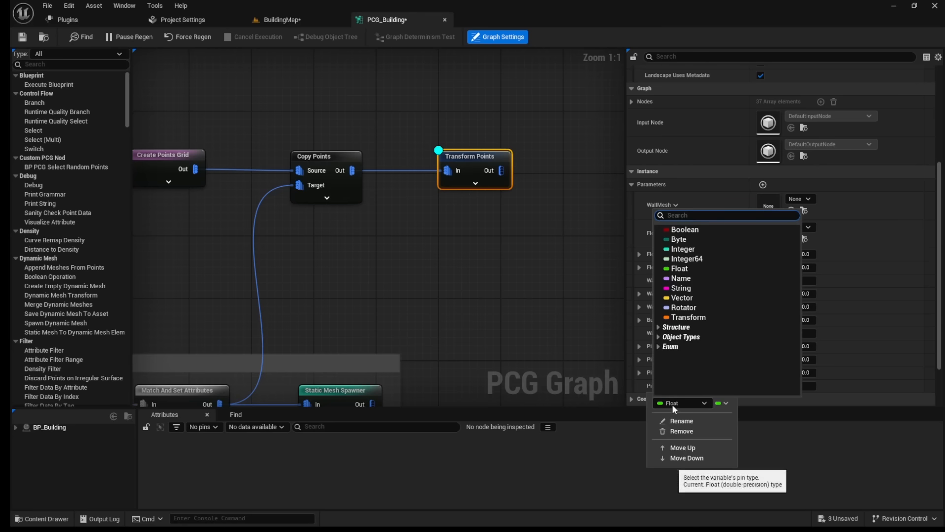
pyautogui.click(666, 299)
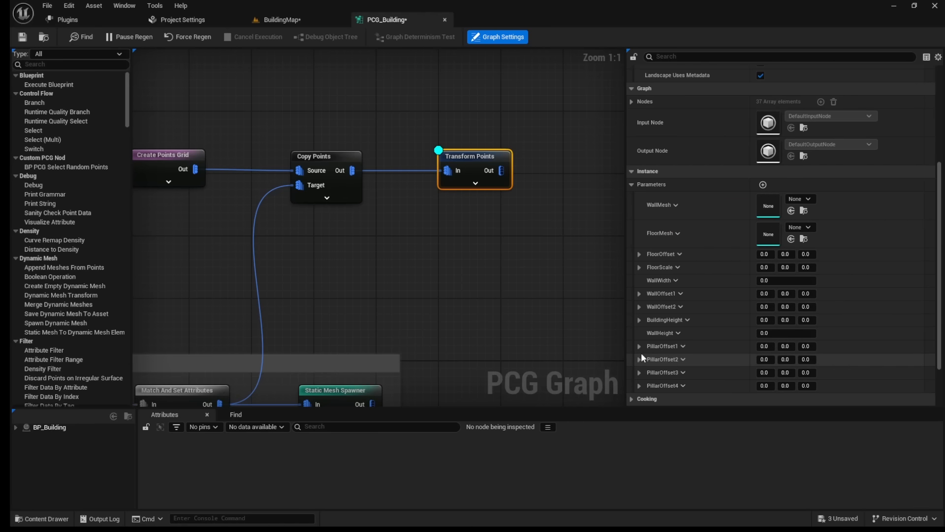
# Step: Add a Get PillarOffset1 node and connect it to the Transform Points node's Offset Min and Offset Max
pyautogui.click(475, 183)
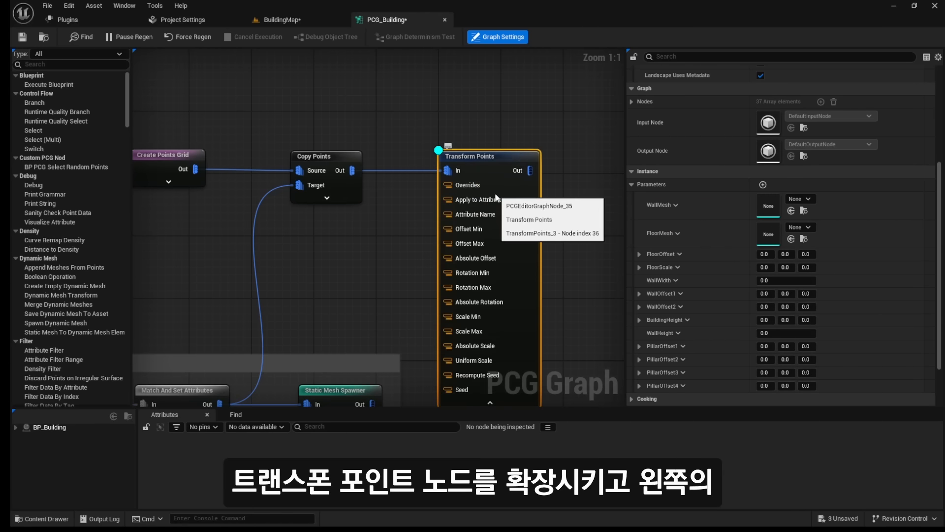
pyautogui.rightClick(345, 233)
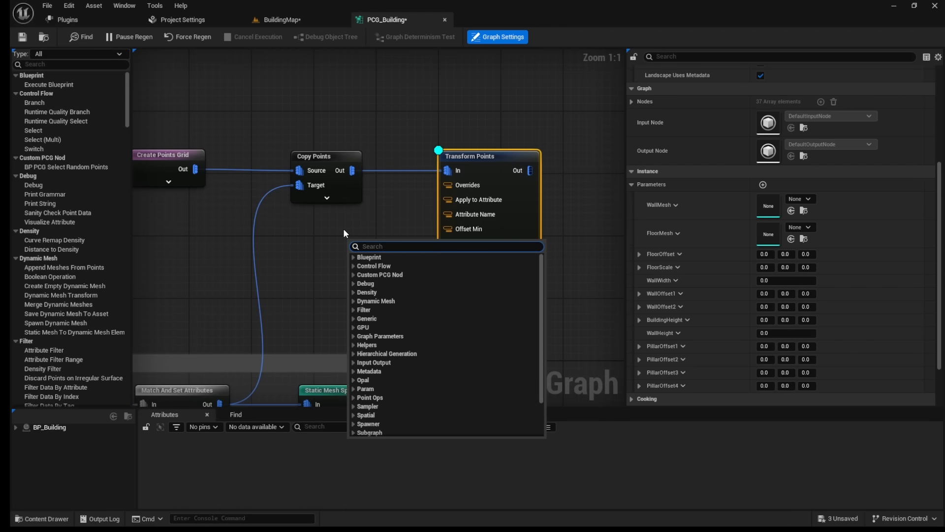
pyautogui.write('get pillar')
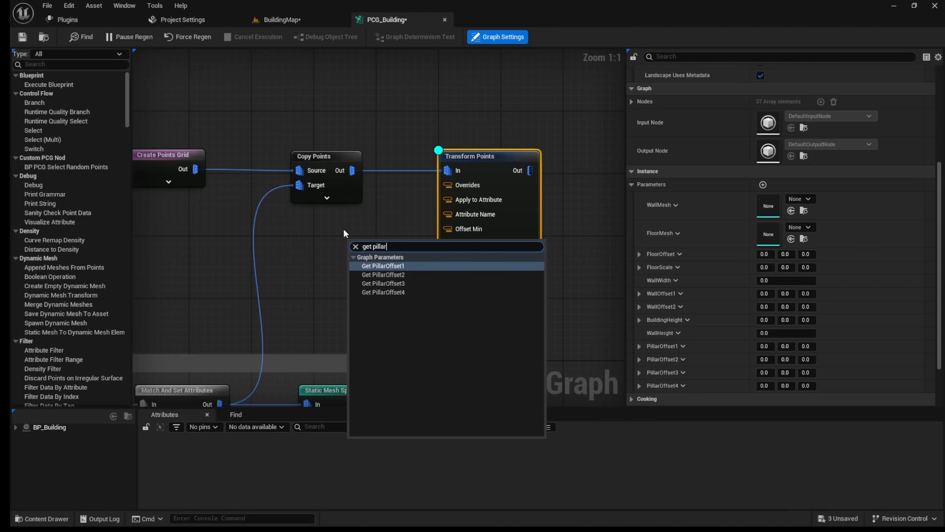
pyautogui.click(400, 266)
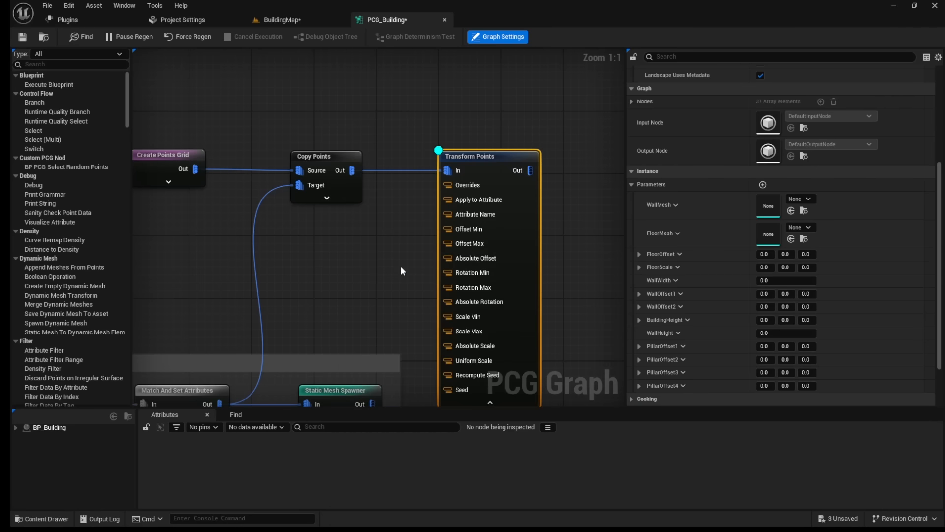
pyautogui.moveTo(400, 248); pyautogui.dragTo(457, 230)
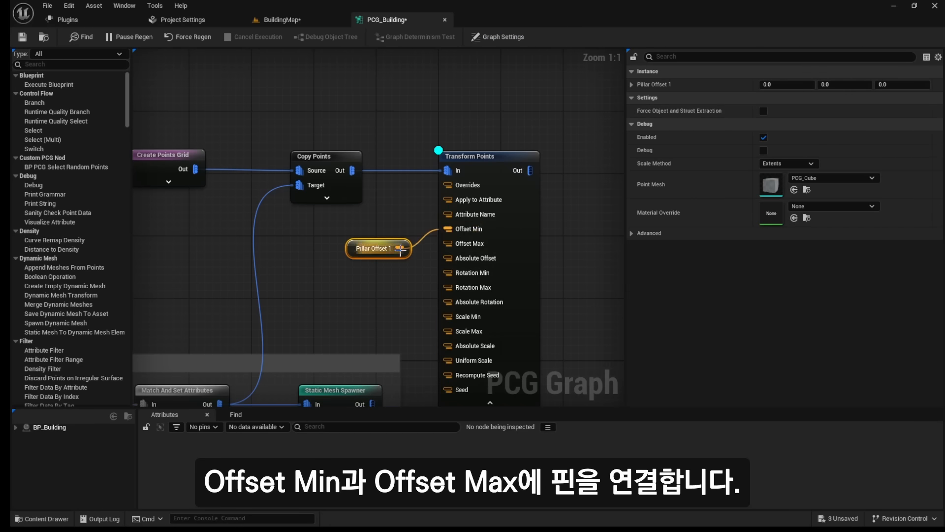
pyautogui.moveTo(400, 248); pyautogui.dragTo(457, 244)
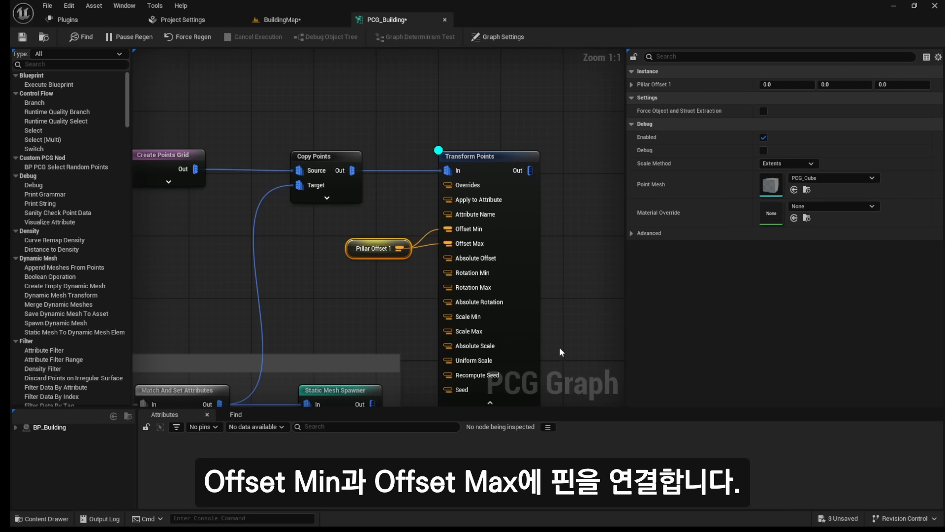
# Step: Collapse the Transform Points node and move the Pillar Offset 1 node up closer to its offset inputs
pyautogui.moveTo(560, 349); pyautogui.dragTo(541, 187, button='right')
pyautogui.click(484, 241)
pyautogui.moveTo(499, 120); pyautogui.dragTo(503, 341, button='right')
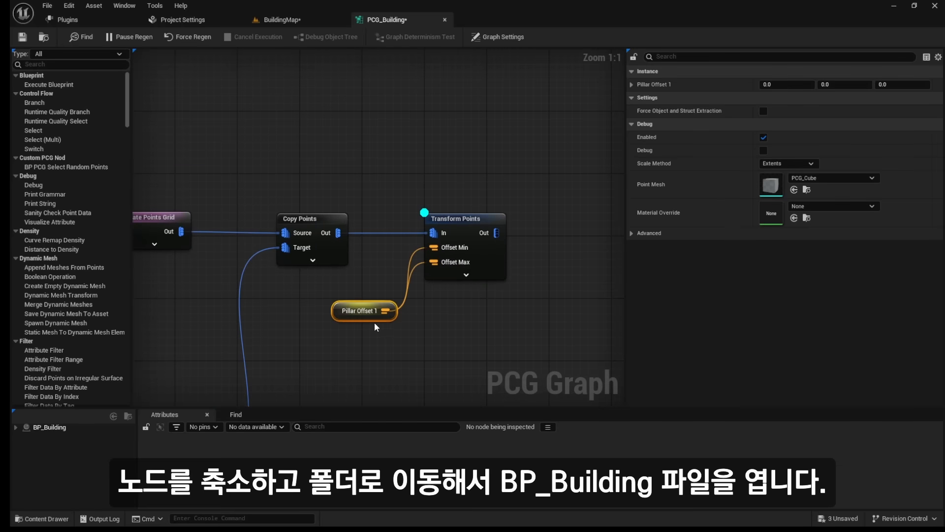
pyautogui.moveTo(375, 316); pyautogui.dragTo(374, 290)
pyautogui.rightClick(374, 291)
pyautogui.click(498, 37)
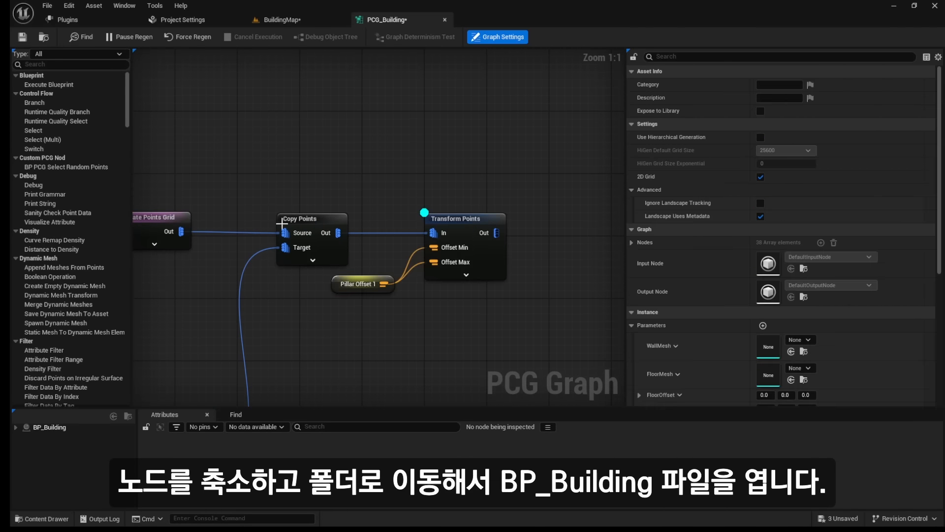
# Step: Open the BP_Building blueprint from the Building folder and go to the Set Float Parameter node in its Construction Script
pyautogui.click(283, 20)
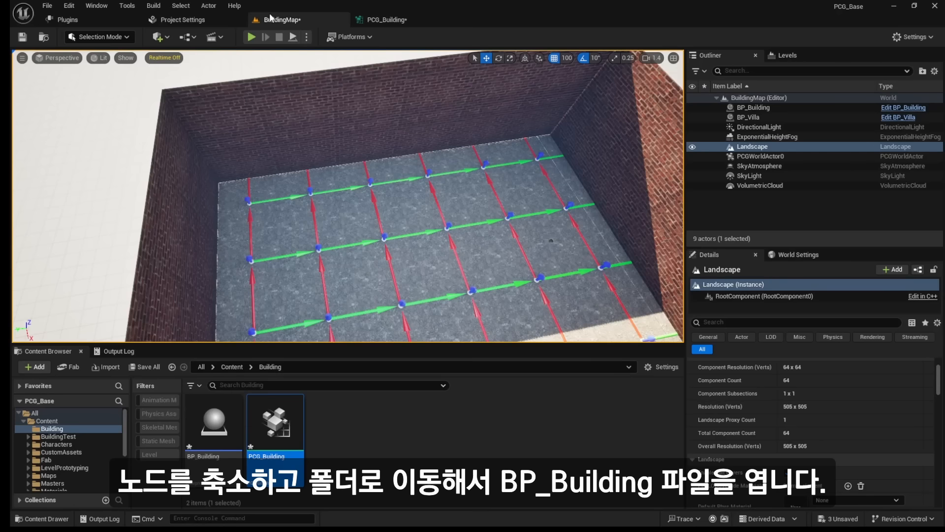
pyautogui.doubleClick(214, 445)
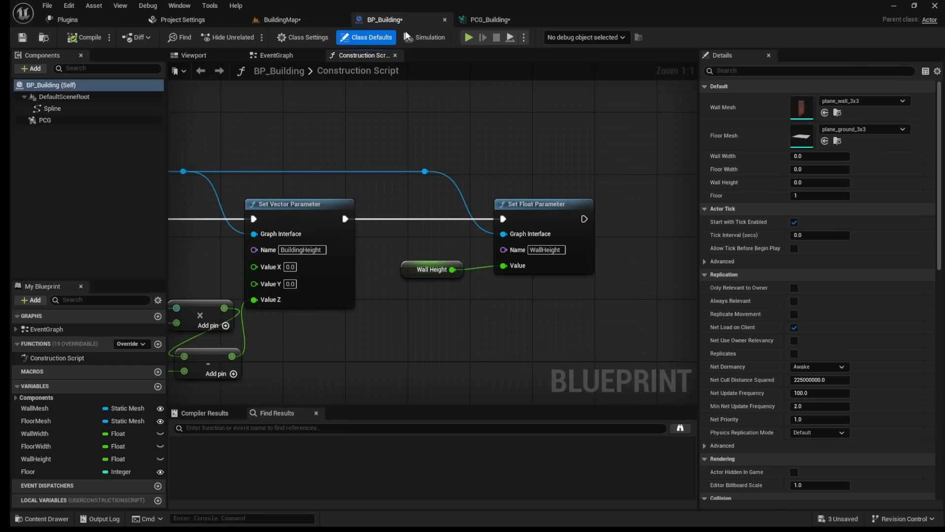
pyautogui.scroll(-4, 399, 218)
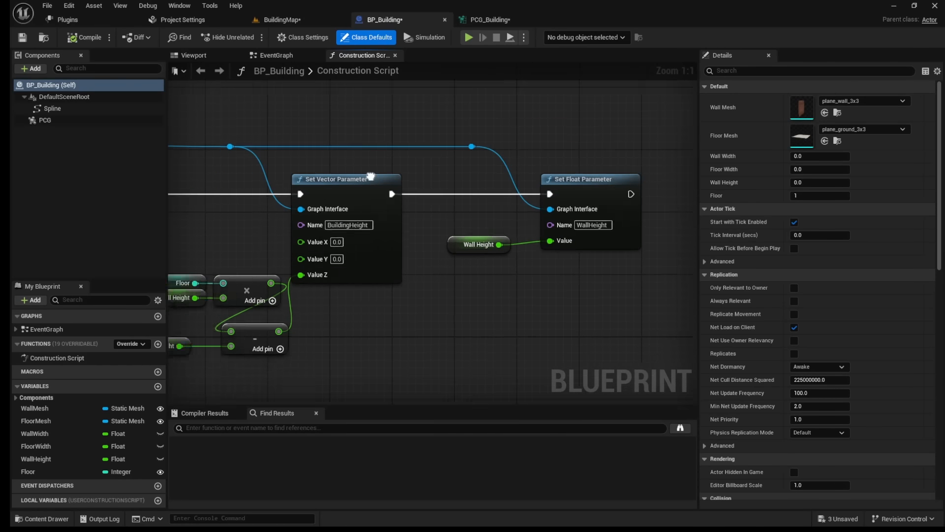
# Step: Duplicate the PCG and Graph Instance nodes in the Construction Script and place the copies below the existing parameter chain
pyautogui.scroll(-2, 399, 217)
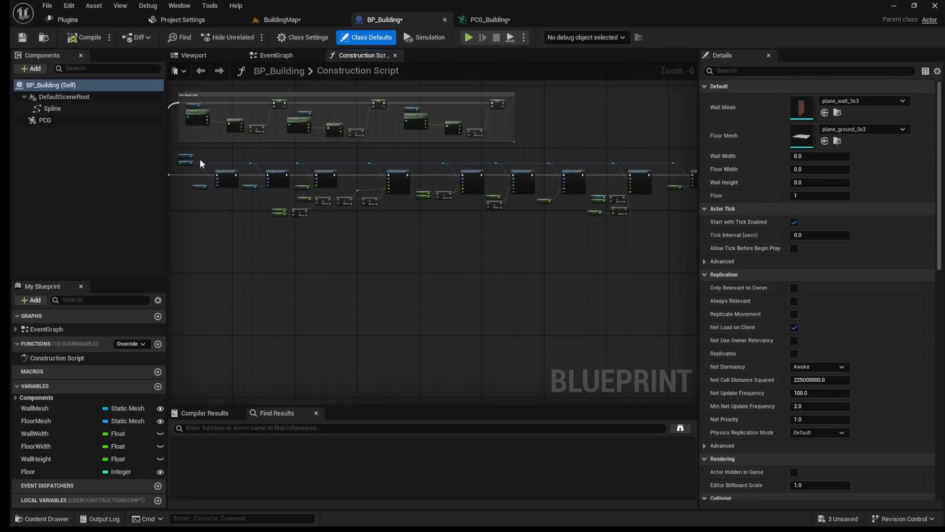
pyautogui.moveTo(200, 163); pyautogui.dragTo(268, 172, button='right')
pyautogui.moveTo(243, 166); pyautogui.dragTo(585, 247)
pyautogui.scroll(7, 223, 199)
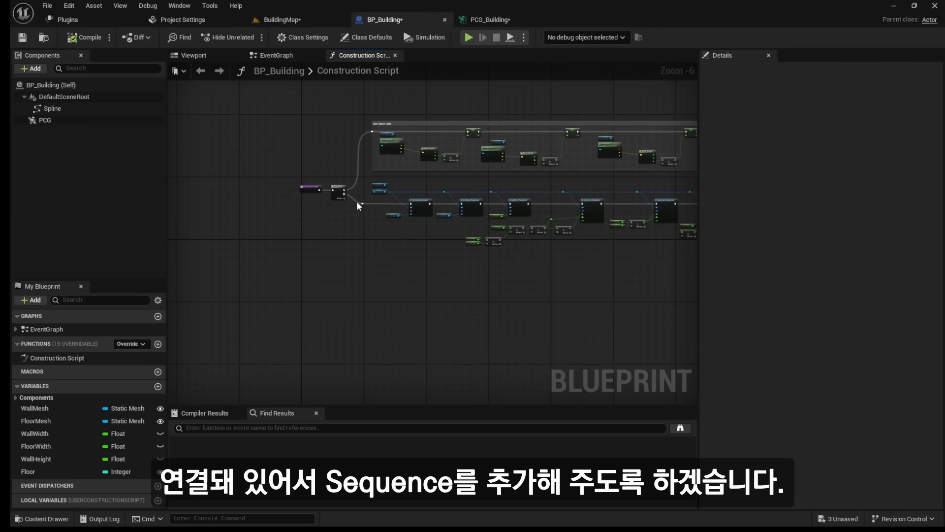
pyautogui.moveTo(412, 281); pyautogui.dragTo(394, 226, button='right')
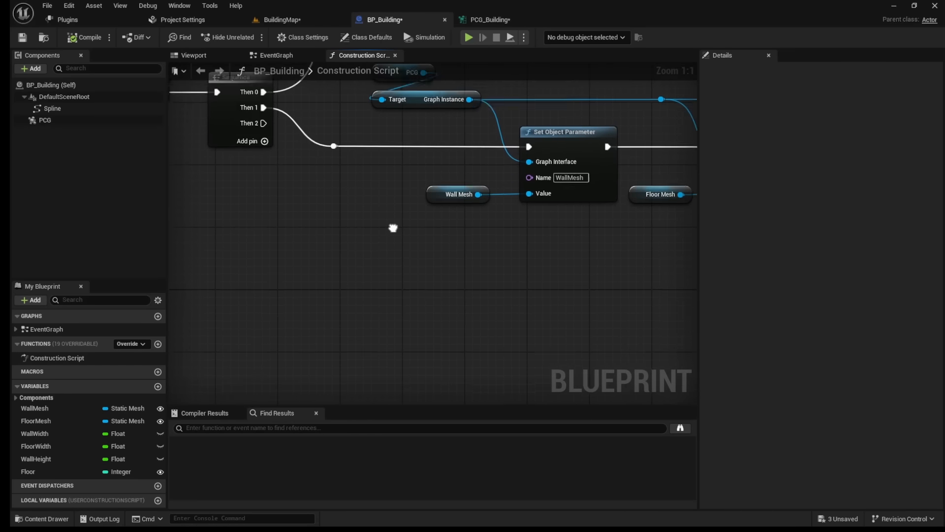
pyautogui.scroll(-4, 395, 252)
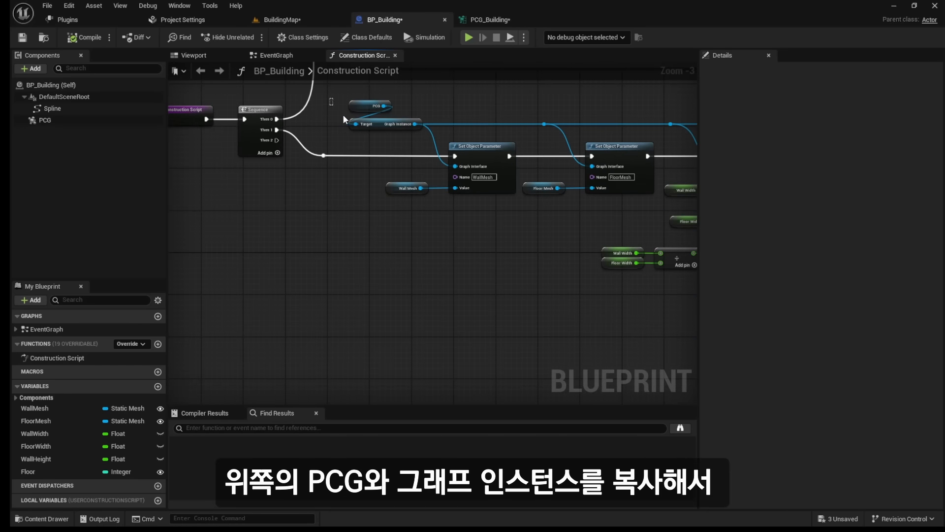
pyautogui.moveTo(343, 118); pyautogui.dragTo(374, 127)
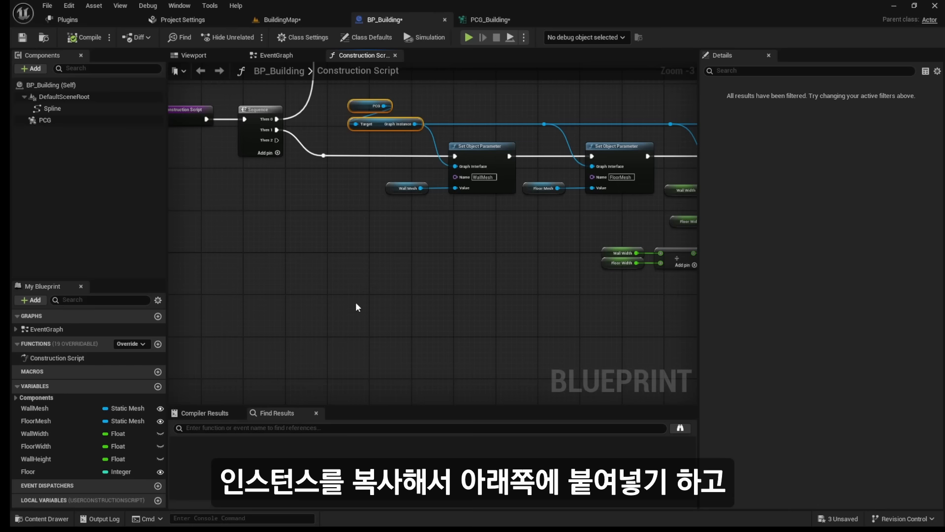
pyautogui.hotkey('ctrl', 'v')
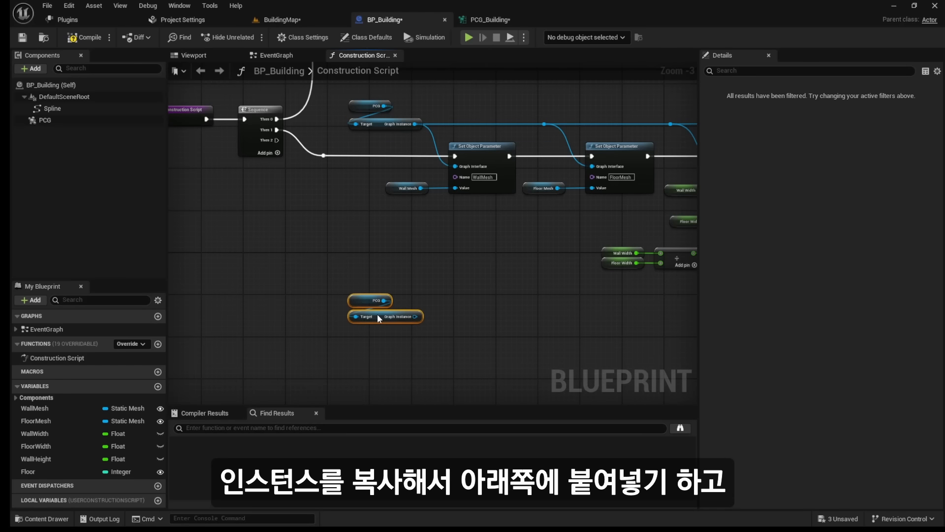
pyautogui.click(493, 332)
# Step: Create a Set Vector Parameter node from the pasted Graph Instance output and position it just below that node
pyautogui.moveTo(415, 316); pyautogui.dragTo(447, 349)
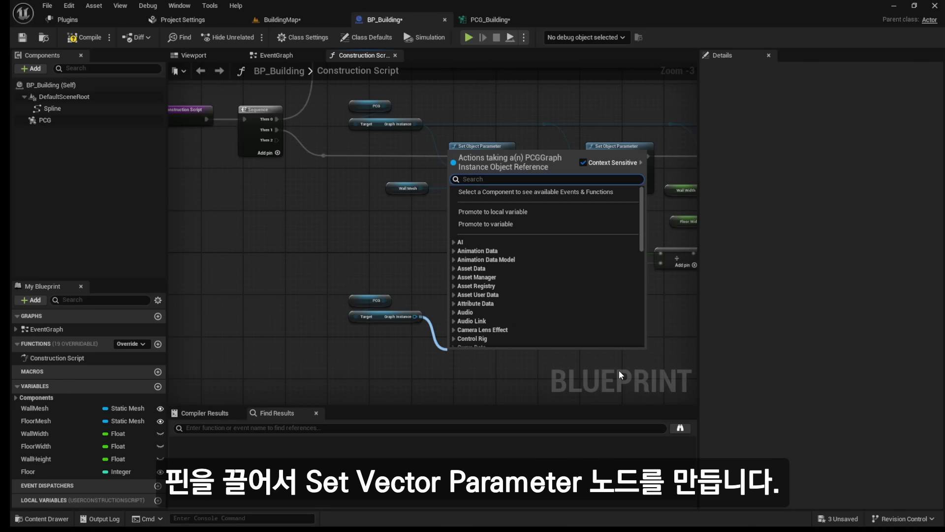
pyautogui.write('set vector ')
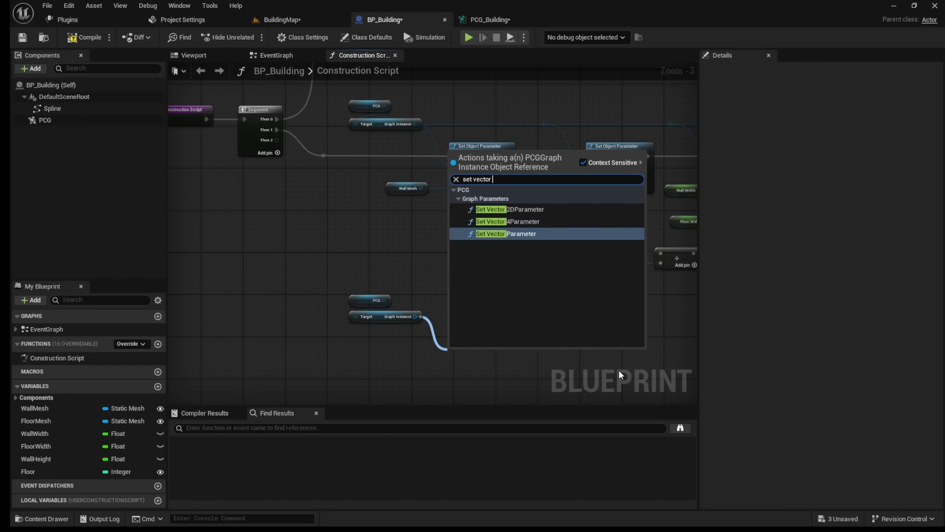
pyautogui.write('parameter')
pyautogui.press('Return')
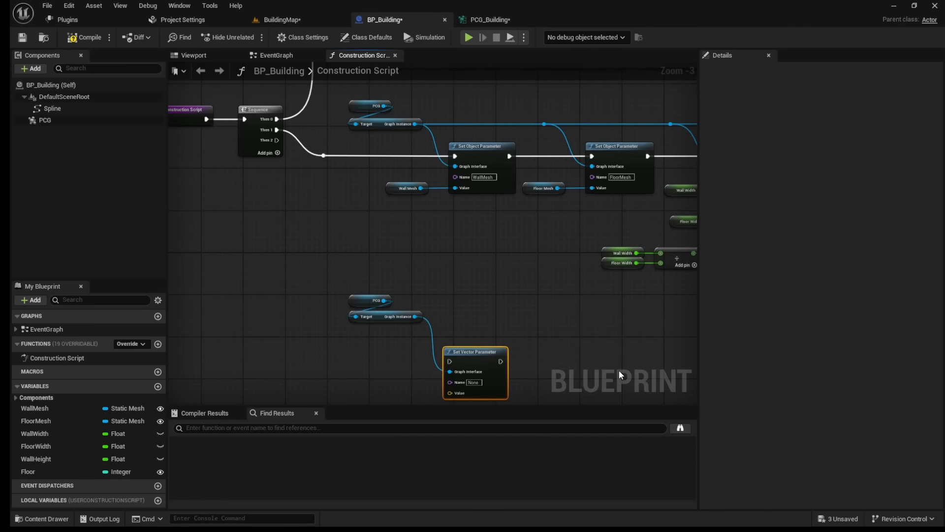
pyautogui.moveTo(481, 359); pyautogui.dragTo(481, 349)
pyautogui.click(475, 320)
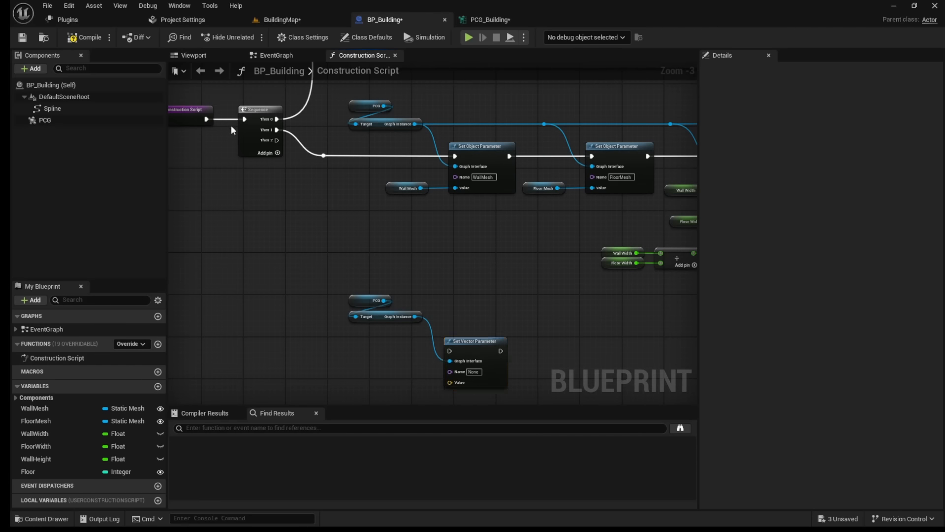
# Step: Connect the Sequence node's Then 2 output to the new Set Vector Parameter node and name its parameter PillarOffset1
pyautogui.moveTo(279, 141); pyautogui.dragTo(448, 350)
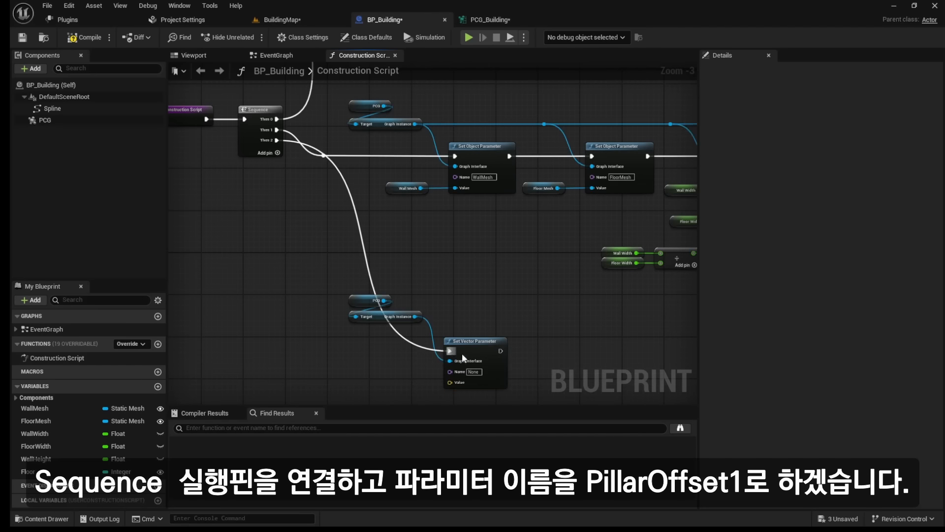
pyautogui.click(473, 372)
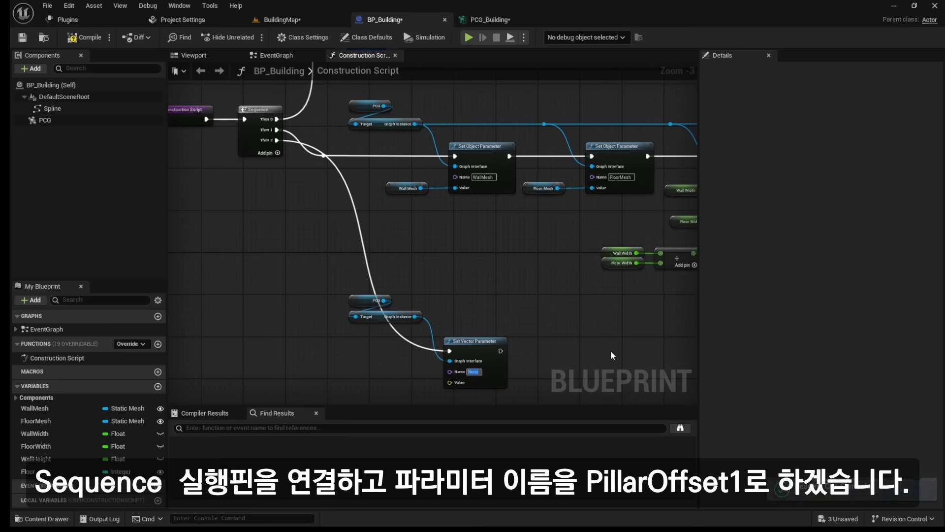
pyautogui.write('PillarOf')
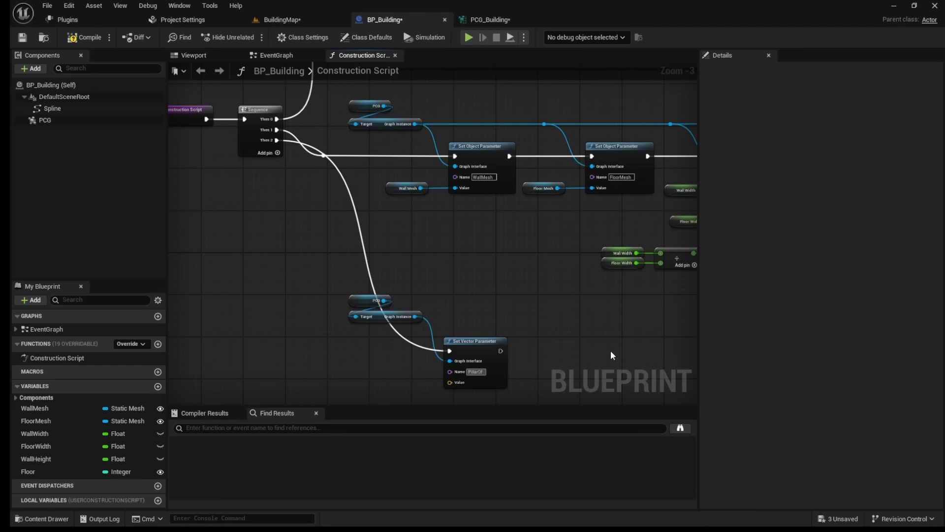
pyautogui.write('fset1')
# Step: Split the Value pin of the PillarOffset1 Set Vector Parameter node into X, Y and Z
pyautogui.moveTo(610, 350); pyautogui.dragTo(526, 274, button='right')
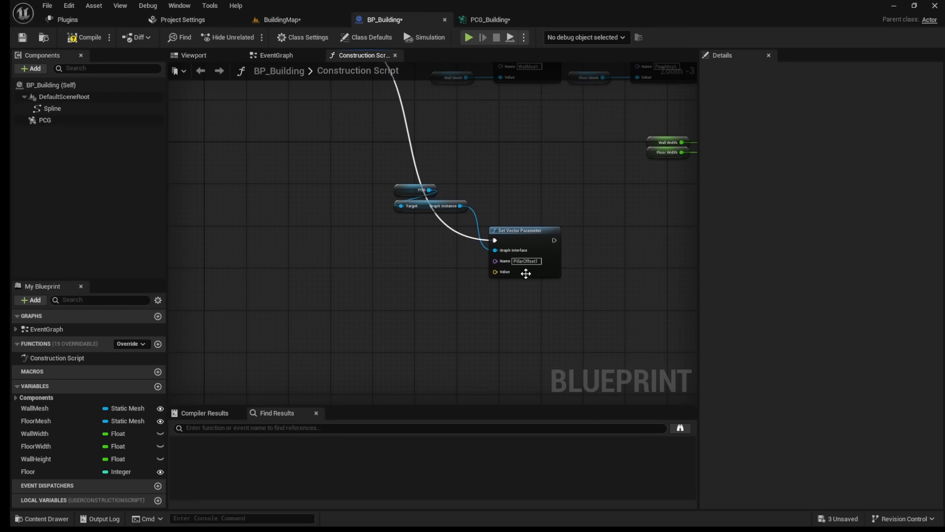
pyautogui.scroll(3, 526, 274)
pyautogui.rightClick(481, 272)
pyautogui.click(521, 327)
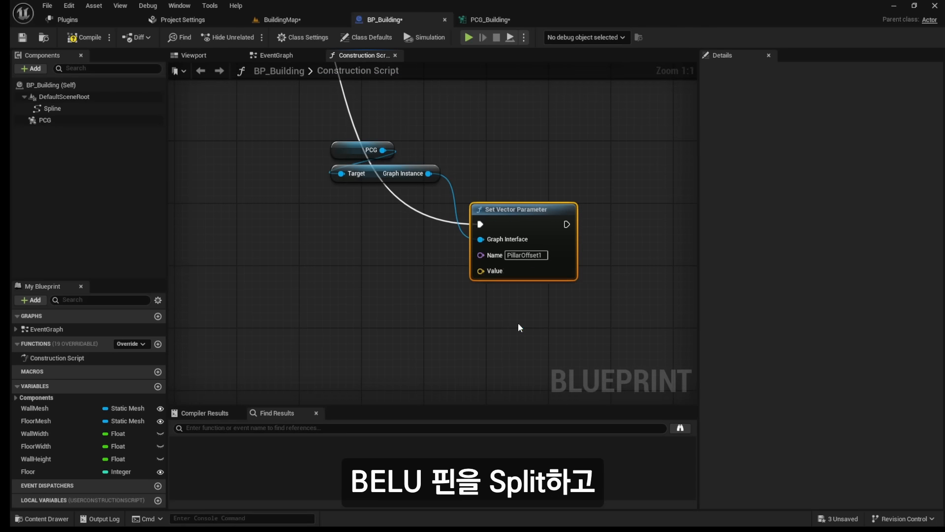
# Step: Check the grid points in BuildingMap, and add a Get WallWidth node near the PillarOffset1 setter in BP_Building
pyautogui.click(310, 19)
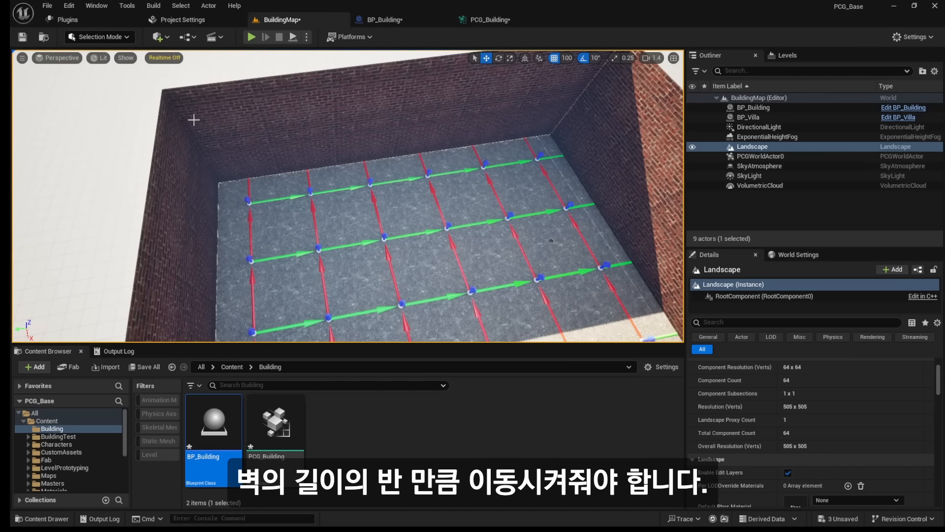
pyautogui.click(485, 21)
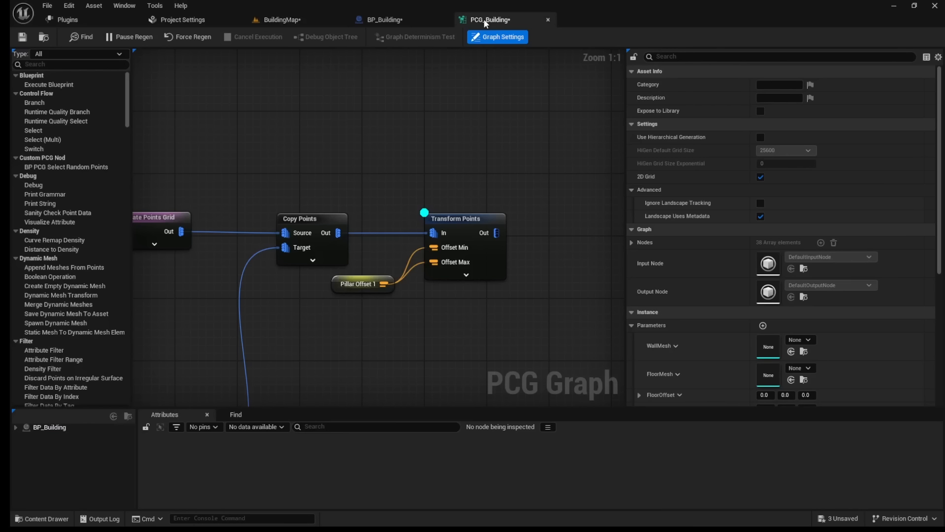
pyautogui.click(385, 19)
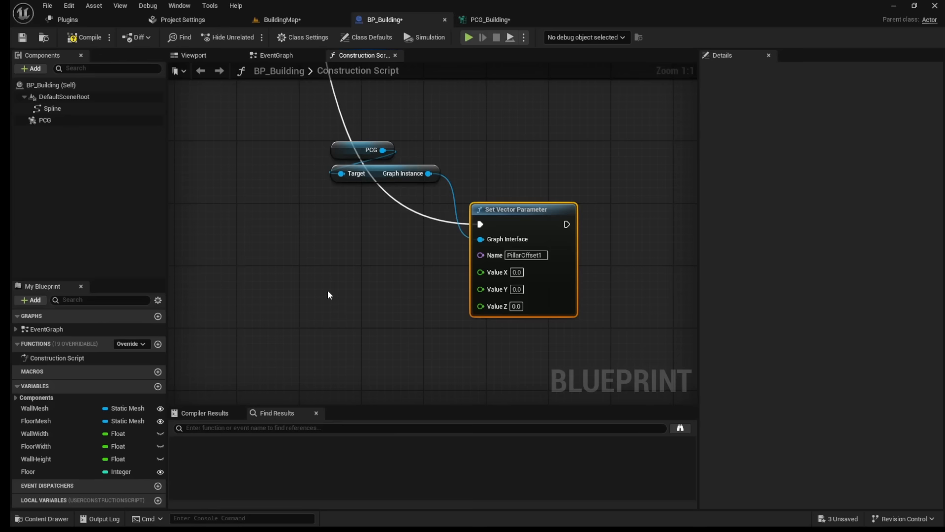
pyautogui.keyDown('ctrl'); pyautogui.moveTo(53, 435); pyautogui.dragTo(265, 258); pyautogui.keyUp('ctrl')
pyautogui.click(290, 272)
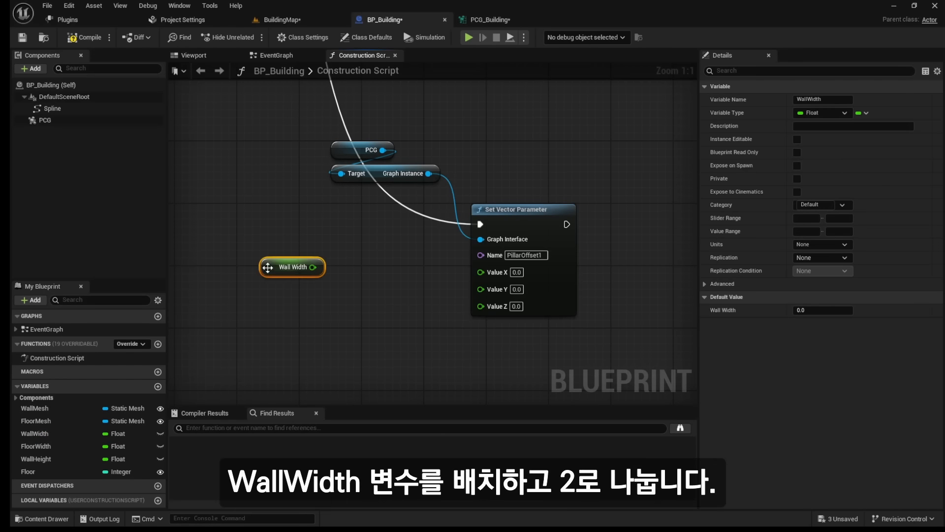
# Step: Divide Wall Width by 2.0 with a Divide node and connect the result to the PillarOffset1 setter's Value X
pyautogui.moveTo(313, 267); pyautogui.dragTo(376, 282)
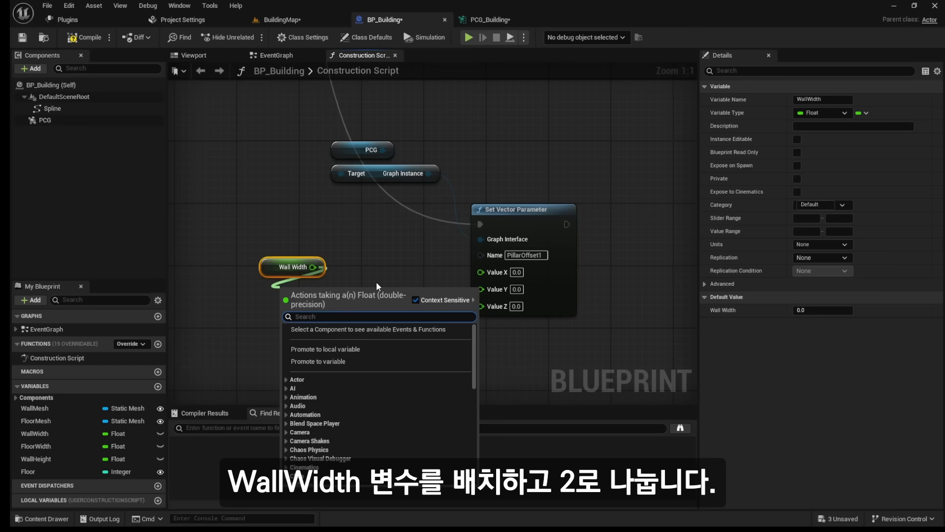
pyautogui.write('divide')
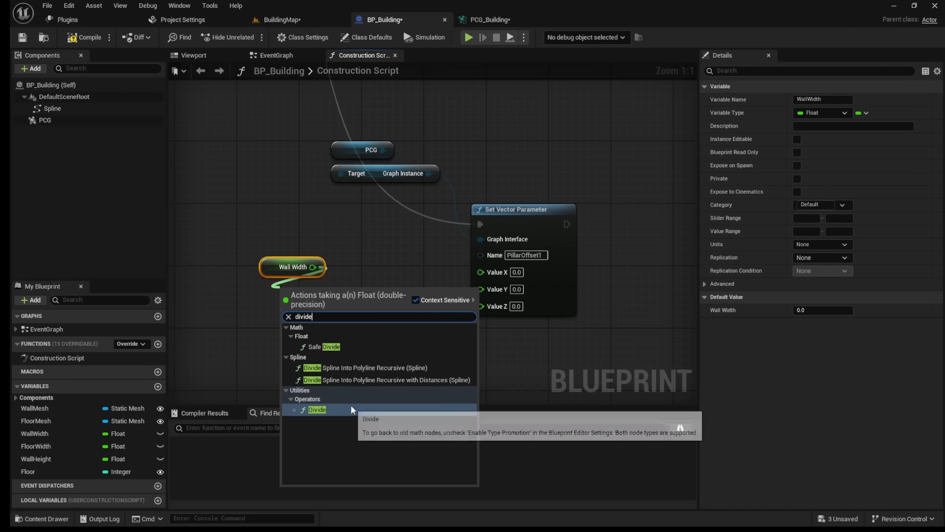
pyautogui.click(317, 410)
pyautogui.click(301, 305)
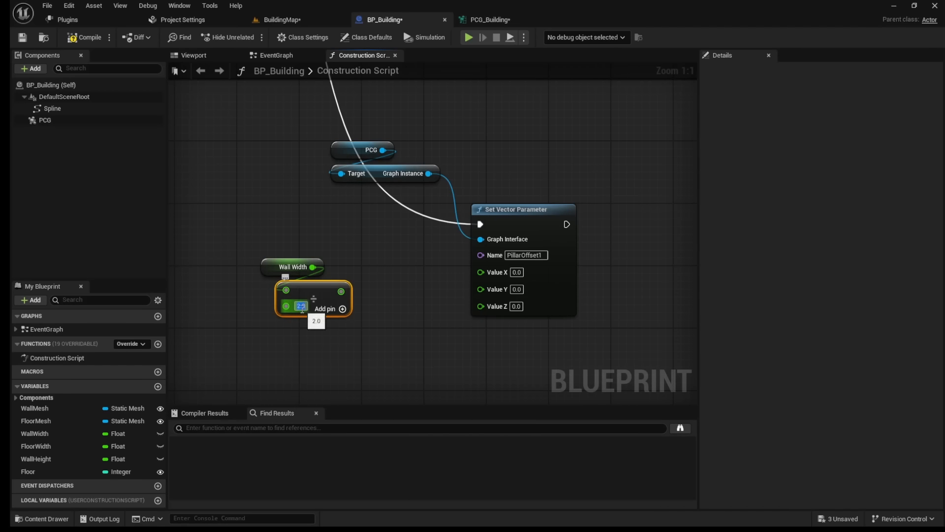
pyautogui.press('Return')
pyautogui.moveTo(314, 296); pyautogui.dragTo(368, 272)
pyautogui.moveTo(251, 244); pyautogui.dragTo(435, 331)
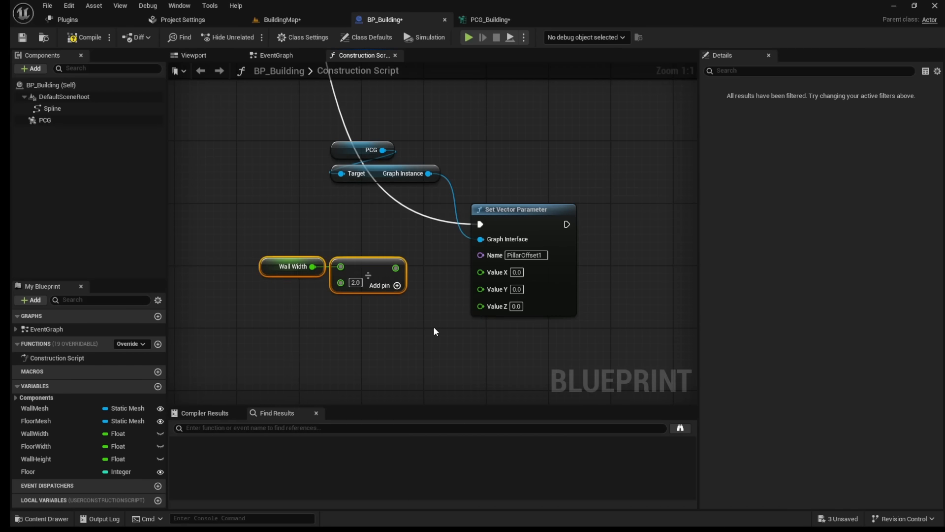
pyautogui.click(435, 331)
pyautogui.moveTo(396, 267); pyautogui.dragTo(505, 271)
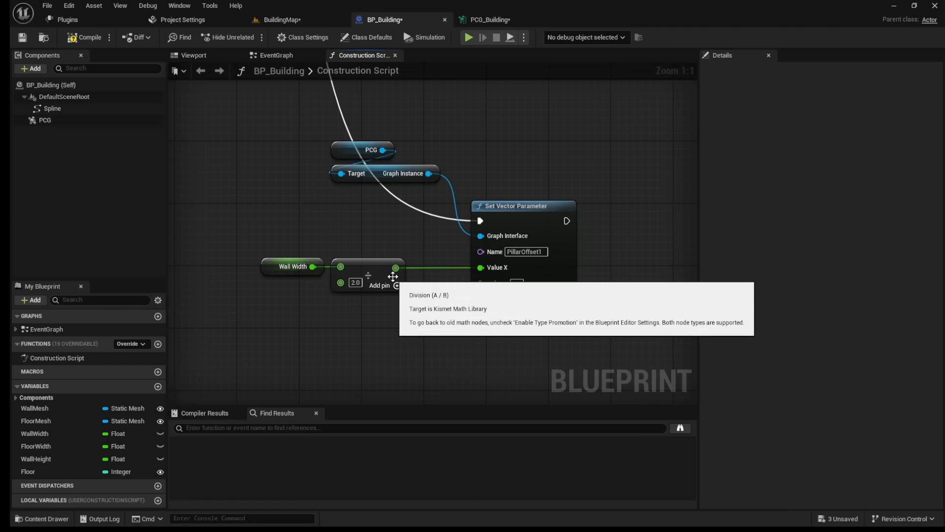
# Step: Multiply the Divide node's result by -1.0 and connect it to the PillarOffset1 setter's Value Y
pyautogui.moveTo(395, 267); pyautogui.dragTo(309, 311)
pyautogui.write('multiply')
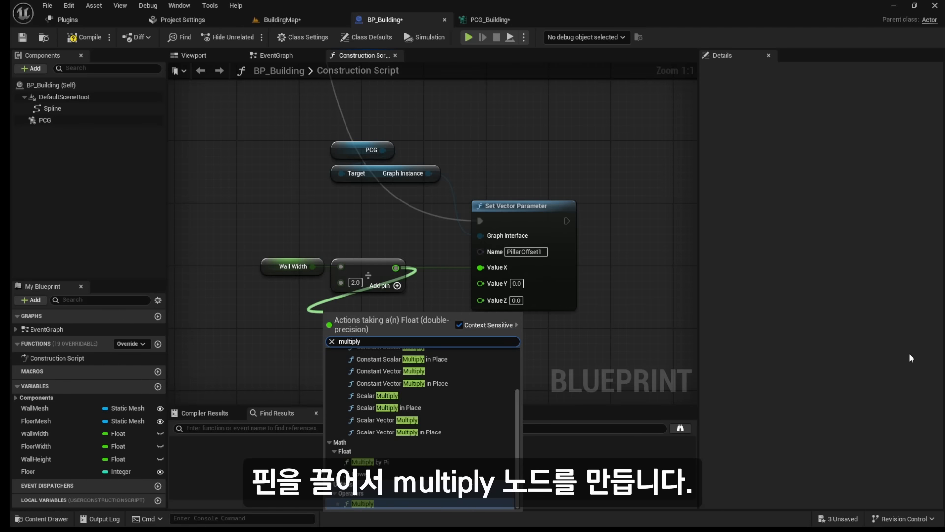
pyautogui.press('Return')
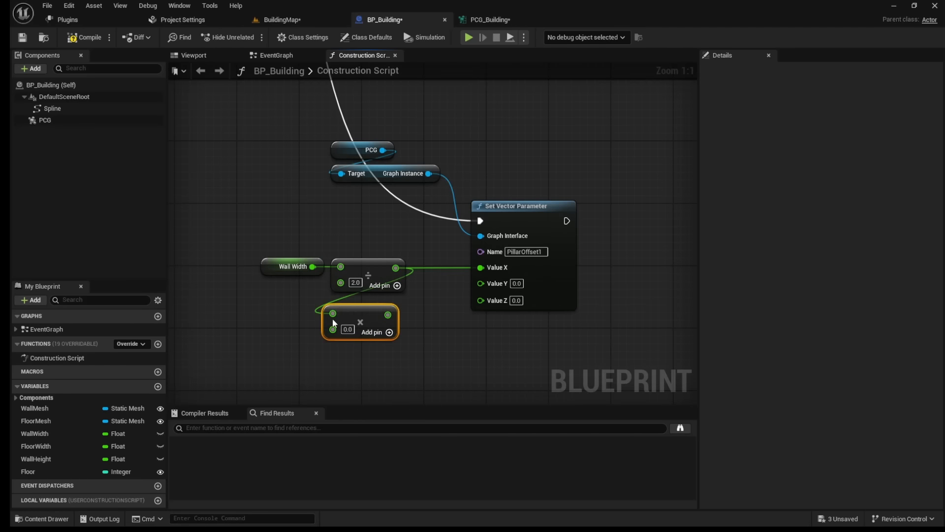
pyautogui.moveTo(358, 311); pyautogui.dragTo(366, 303)
pyautogui.click(357, 321)
pyautogui.write('-1')
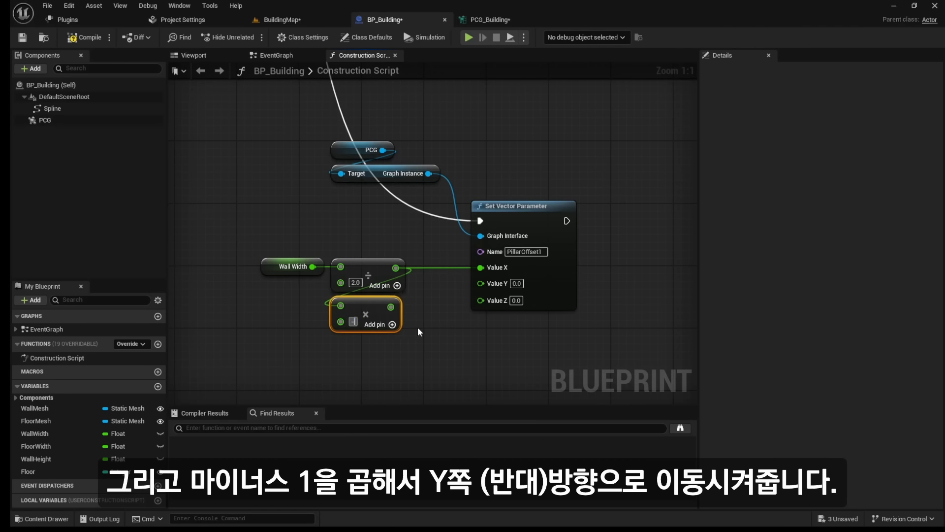
pyautogui.press('Return')
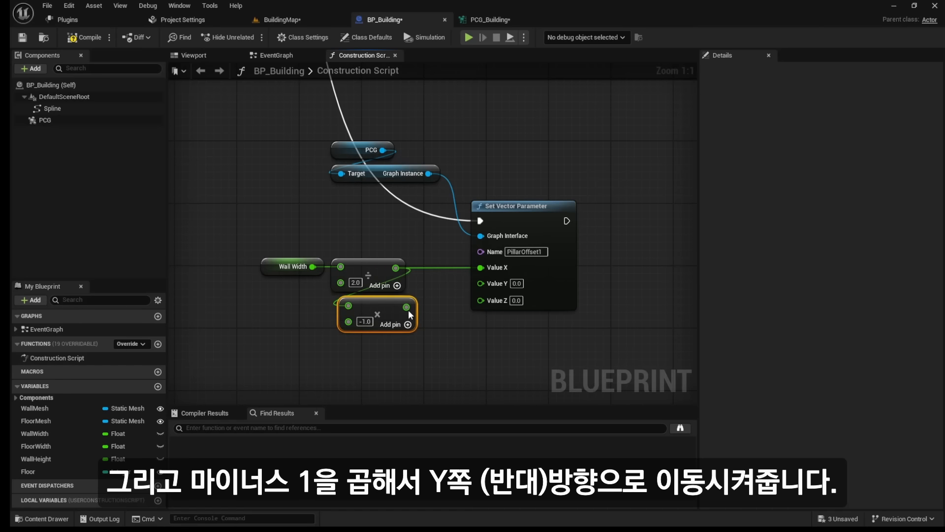
pyautogui.moveTo(399, 307); pyautogui.dragTo(478, 284)
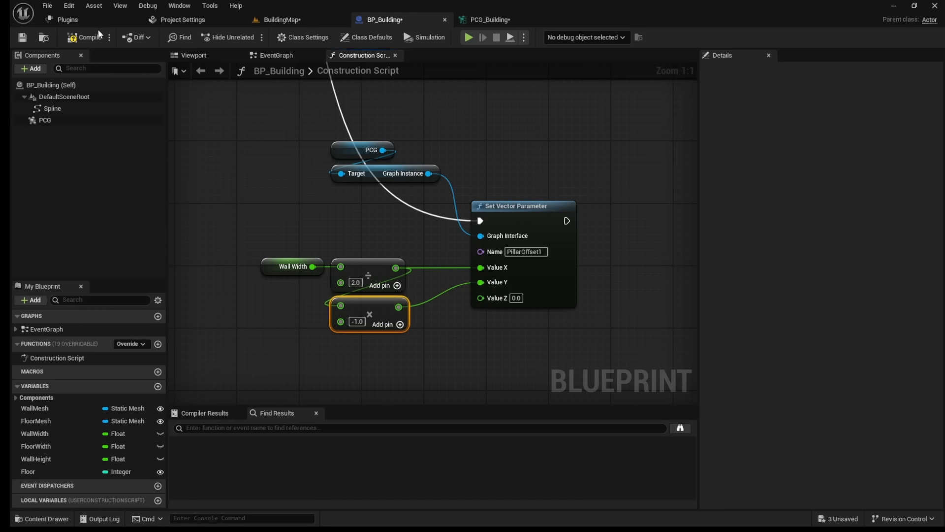
# Step: Save BP_Building and inspect the floor grid points against the wall corners in BuildingMap
pyautogui.click(19, 42)
pyautogui.click(299, 22)
pyautogui.moveTo(360, 245); pyautogui.dragTo(392, 246, button='right')
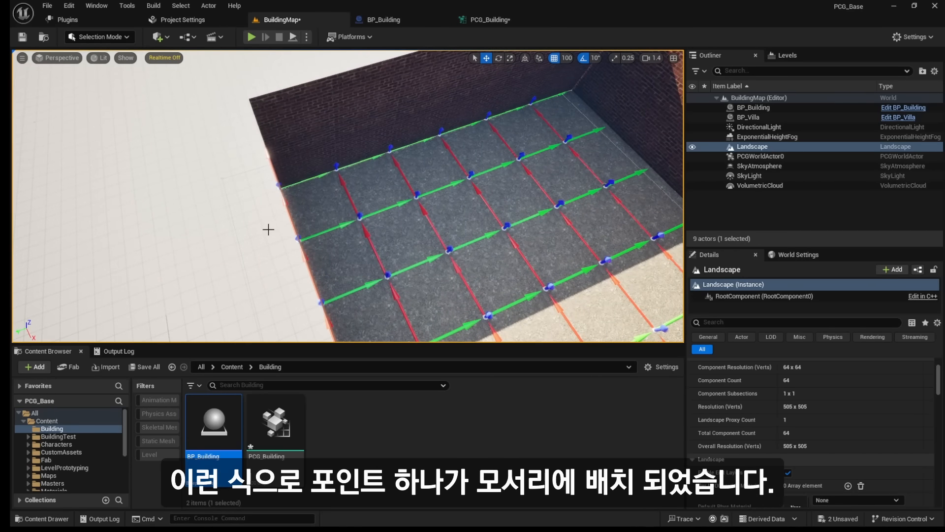
pyautogui.moveTo(268, 226); pyautogui.dragTo(460, 127, button='right')
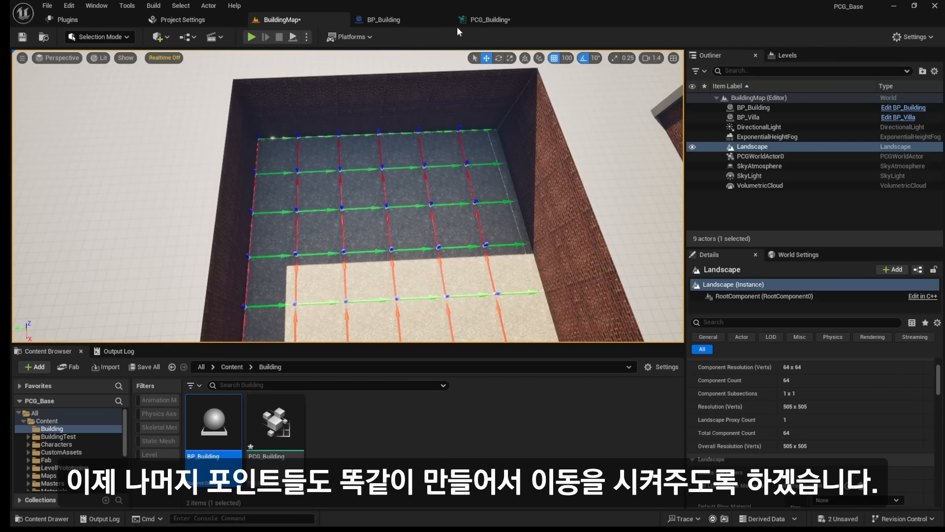
# Step: In PCG_Building, move the pillar point nodes higher and spread Transform Points and Pillar Offset 1 away from Copy Points
pyautogui.click(485, 19)
pyautogui.moveTo(212, 222); pyautogui.dragTo(311, 223, button='right')
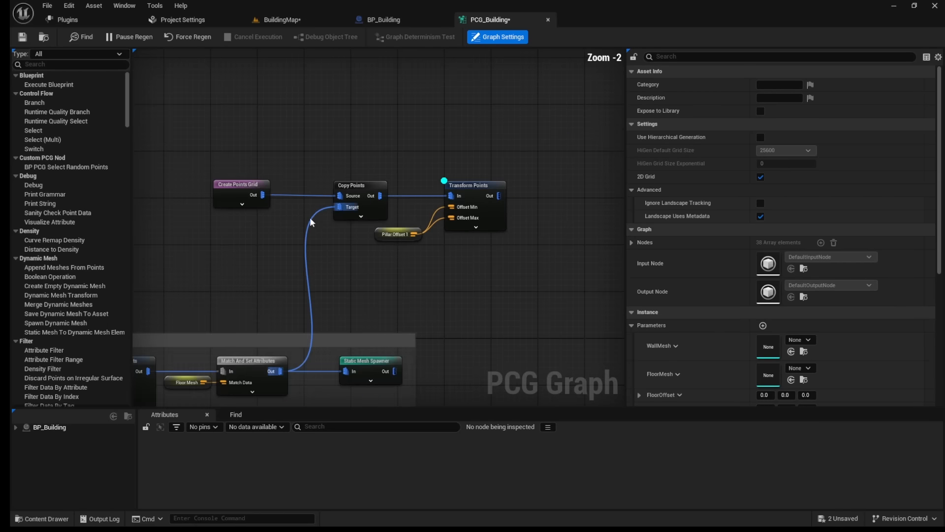
pyautogui.moveTo(186, 152); pyautogui.dragTo(551, 269)
pyautogui.moveTo(475, 190); pyautogui.dragTo(470, 90)
pyautogui.moveTo(396, 52); pyautogui.dragTo(392, 112, button='right')
pyautogui.moveTo(393, 115); pyautogui.dragTo(551, 212)
pyautogui.moveTo(462, 143); pyautogui.dragTo(503, 143)
pyautogui.click(453, 206)
pyautogui.moveTo(415, 201); pyautogui.dragTo(407, 179)
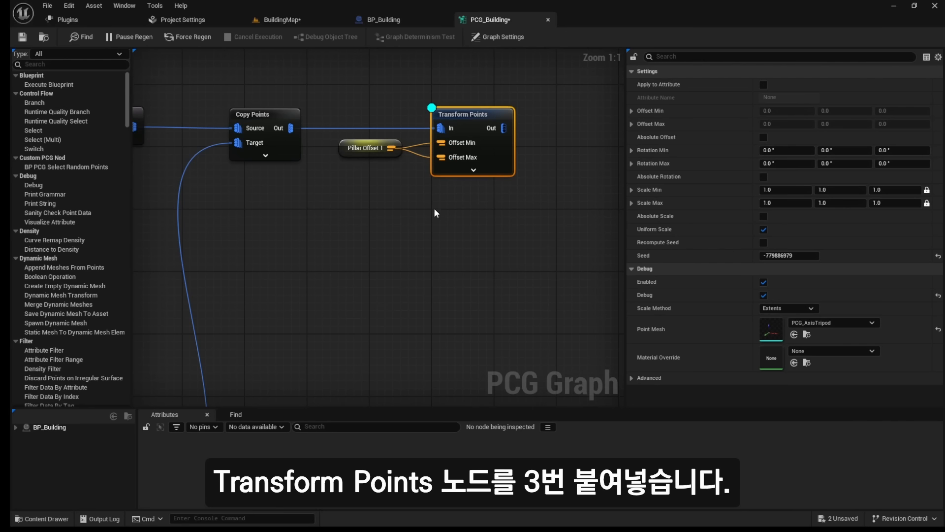
# Step: Paste three Transform Points copies below the original and connect Copy Points' Out to the In of each copy
pyautogui.hotkey('ctrl', 'v')
pyautogui.moveTo(465, 215); pyautogui.dragTo(465, 201)
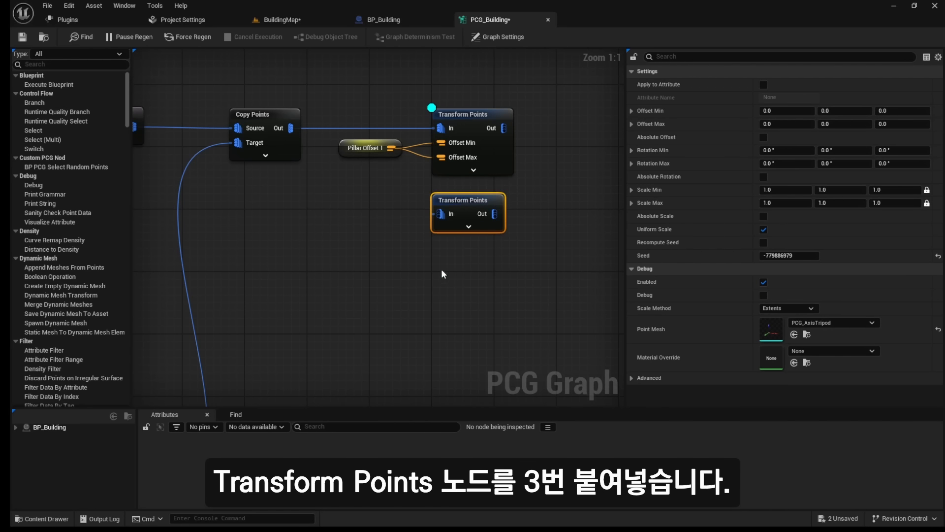
pyautogui.hotkey('ctrl', 'v')
pyautogui.moveTo(456, 277); pyautogui.dragTo(456, 264)
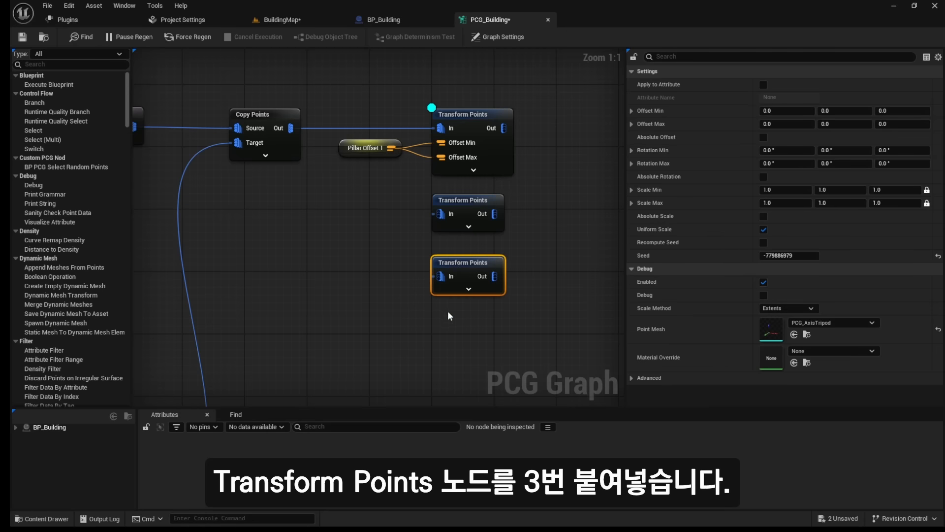
pyautogui.hotkey('ctrl', 'v')
pyautogui.moveTo(450, 315); pyautogui.dragTo(449, 333)
pyautogui.click(448, 241)
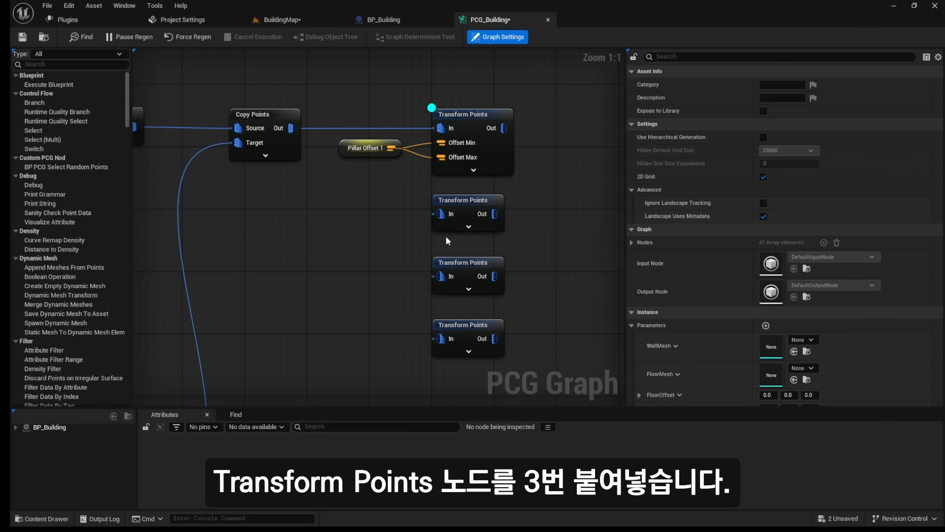
pyautogui.moveTo(292, 129); pyautogui.dragTo(440, 276)
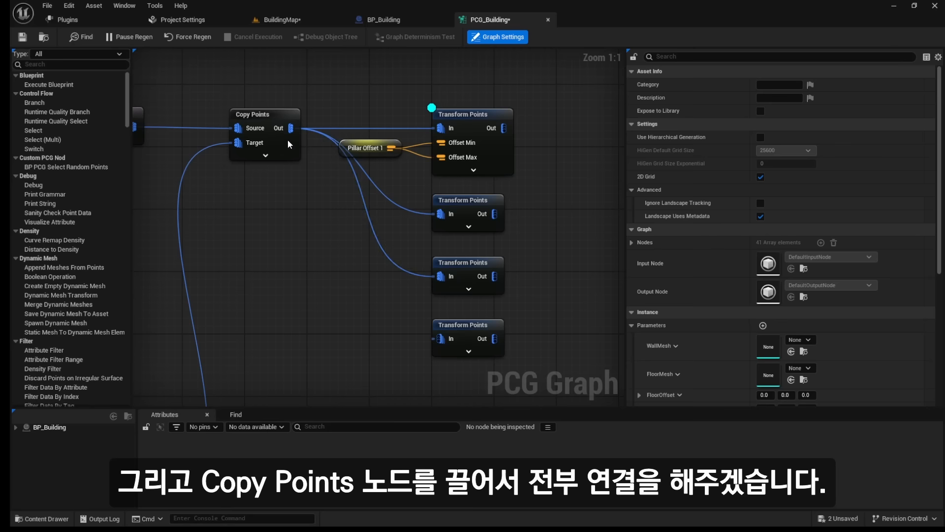
pyautogui.moveTo(292, 129); pyautogui.dragTo(443, 336)
# Step: Add a Get PillarOffset2 node and connect it to Offset Min and Offset Max of the second Transform Points node
pyautogui.moveTo(335, 329); pyautogui.dragTo(344, 268, button='right')
pyautogui.rightClick(343, 232)
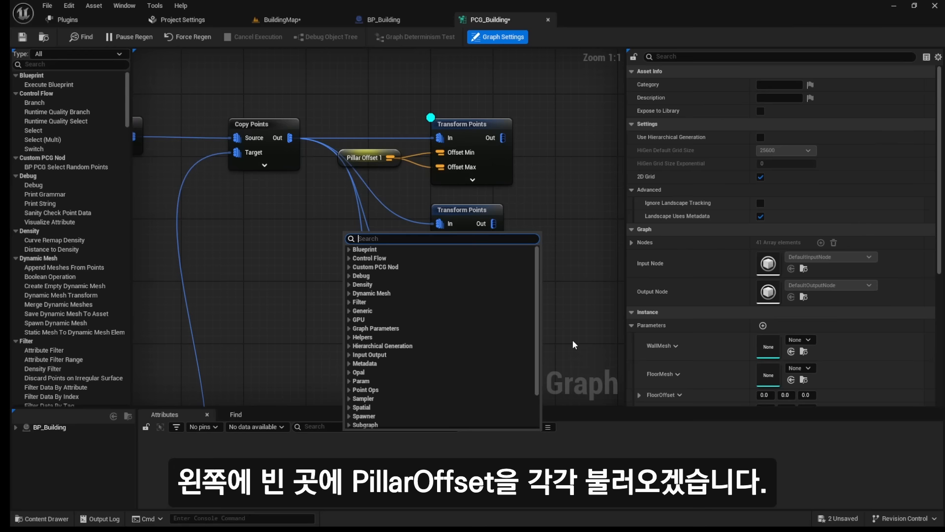
pyautogui.write('get pillar')
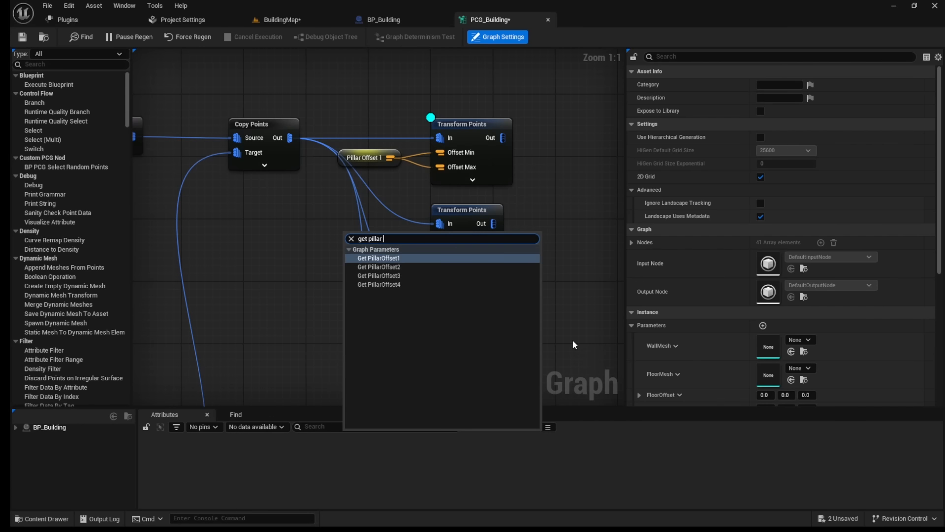
pyautogui.write(' offset')
pyautogui.click(413, 266)
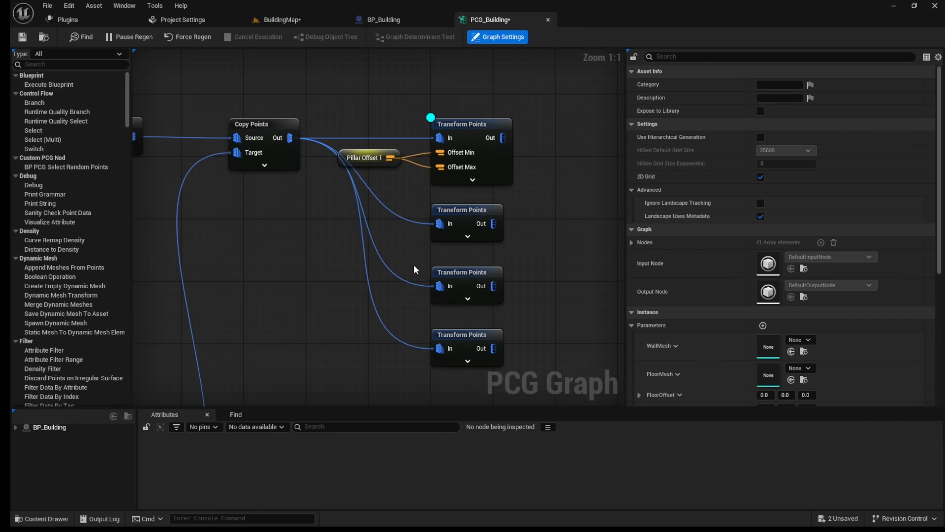
pyautogui.click(466, 237)
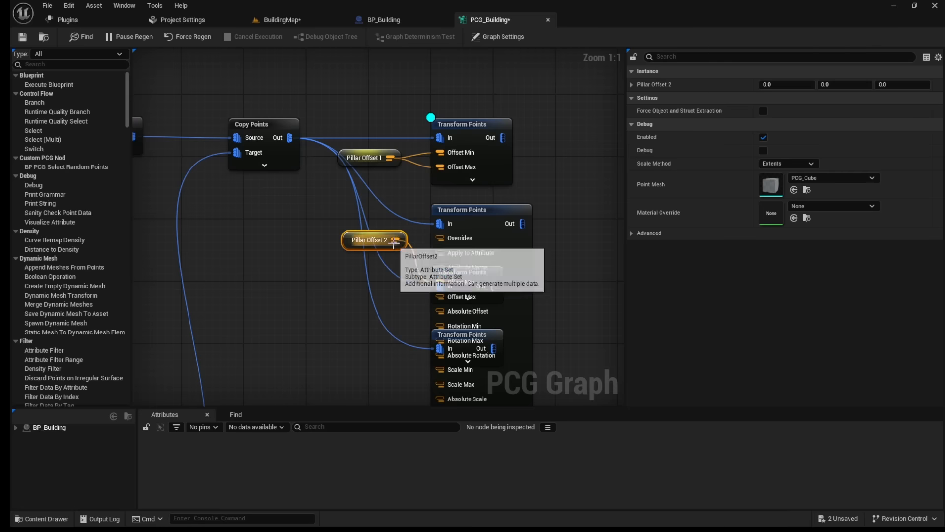
pyautogui.moveTo(395, 239); pyautogui.dragTo(440, 297)
pyautogui.moveTo(440, 296); pyautogui.dragTo(451, 185, button='right')
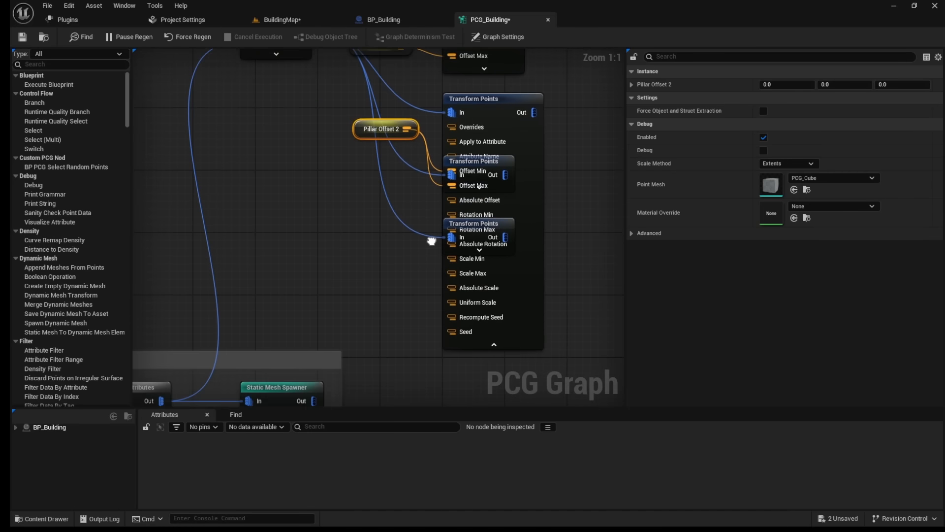
pyautogui.click(488, 346)
# Step: Add a Get PillarOffset3 node beside the third Transform Points node and connect it to that node's Offset Min and Offset Max
pyautogui.moveTo(436, 233); pyautogui.dragTo(430, 328, button='right')
pyautogui.click(461, 285)
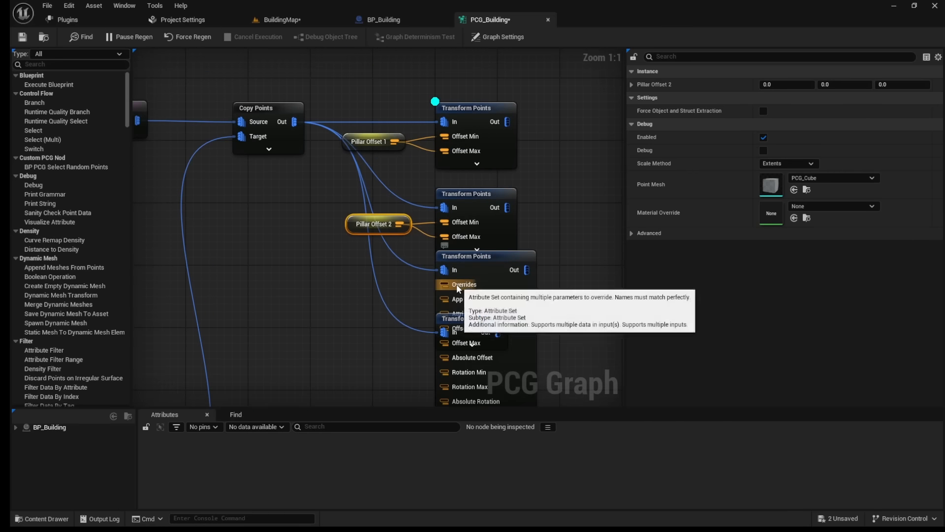
pyautogui.moveTo(392, 286); pyautogui.dragTo(391, 257, button='right')
pyautogui.rightClick(359, 272)
pyautogui.write('get')
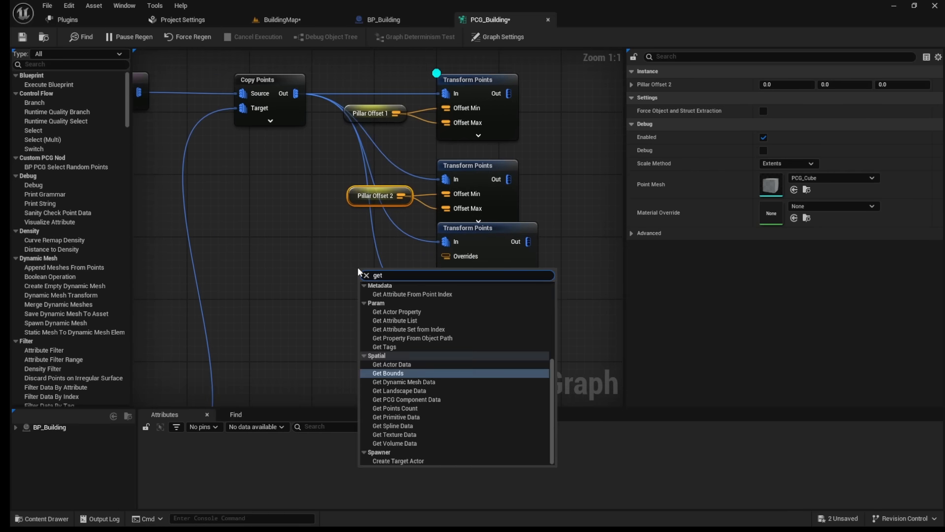
pyautogui.write(' pillar o')
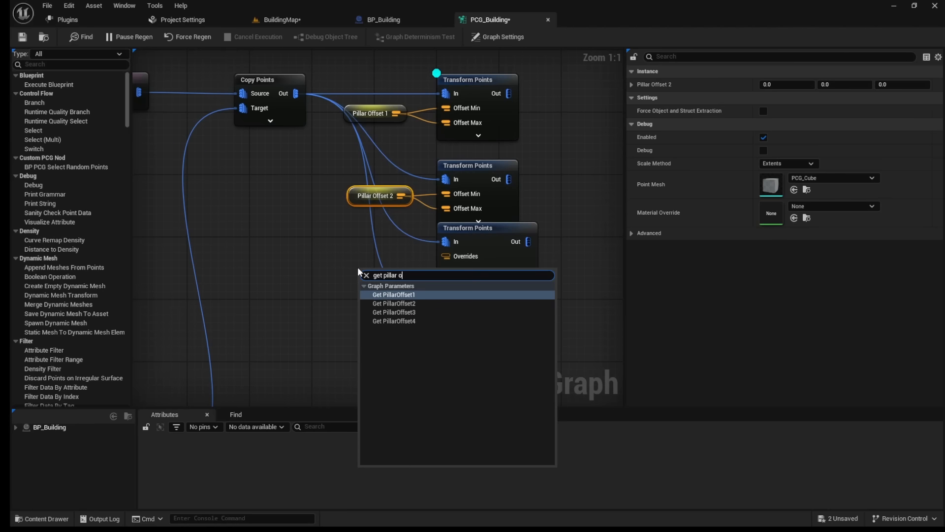
pyautogui.write('ffset')
pyautogui.click(394, 312)
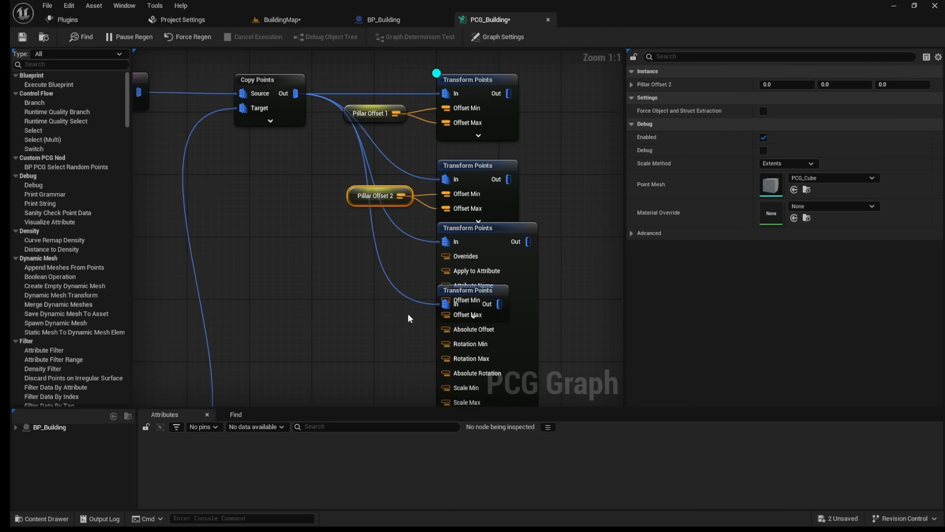
pyautogui.moveTo(410, 276); pyautogui.dragTo(446, 319)
pyautogui.moveTo(428, 343); pyautogui.dragTo(394, 346, button='right')
pyautogui.click(456, 322)
pyautogui.moveTo(370, 295); pyautogui.dragTo(359, 270)
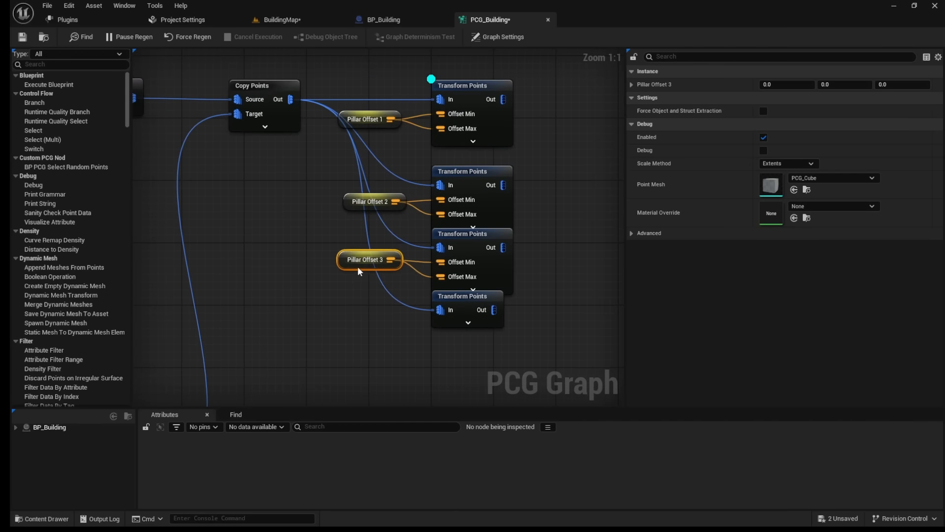
# Step: Add a Get PillarOffset4 node and connect it to Offset Min and Offset Max of the fourth Transform Points node
pyautogui.click(454, 322)
pyautogui.moveTo(466, 368); pyautogui.dragTo(454, 229, button='right')
pyautogui.rightClick(343, 215)
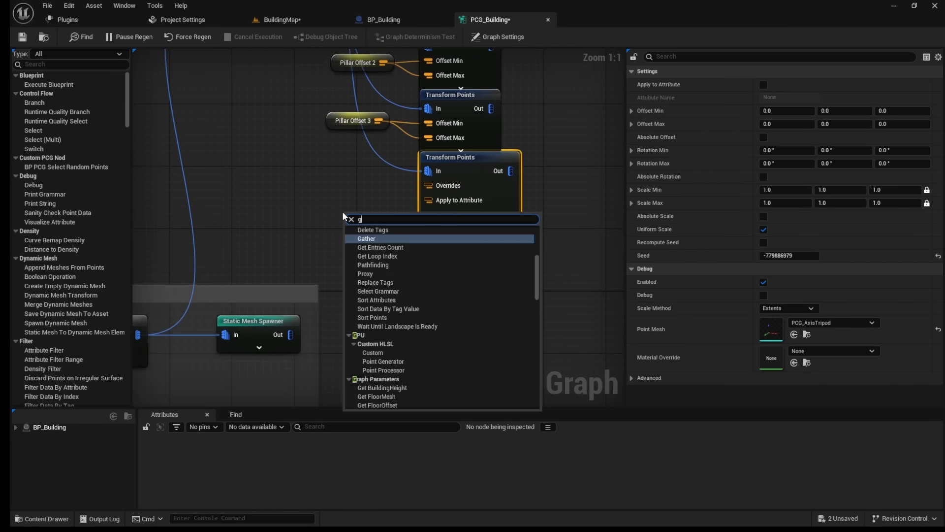
pyautogui.write('get pillar offset')
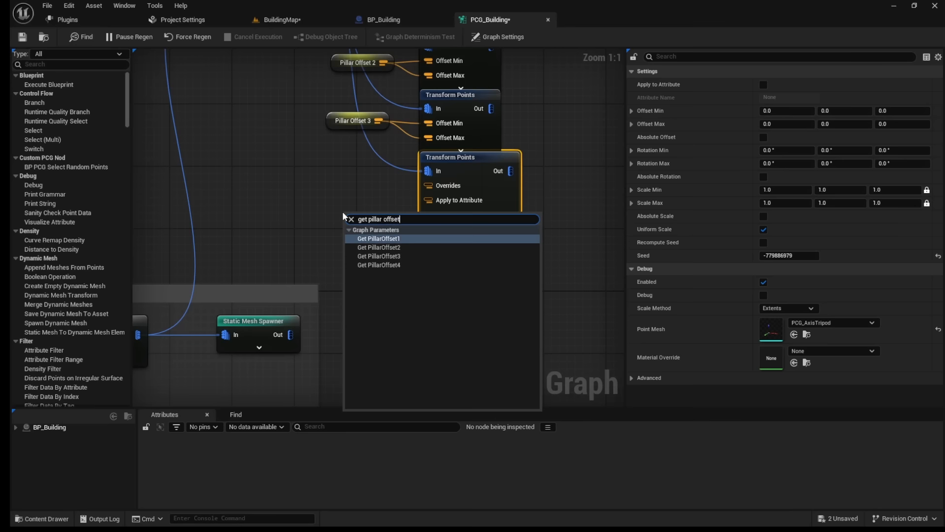
pyautogui.press('Down')
pyautogui.press('Down')
pyautogui.press('Down')
pyautogui.press('Return')
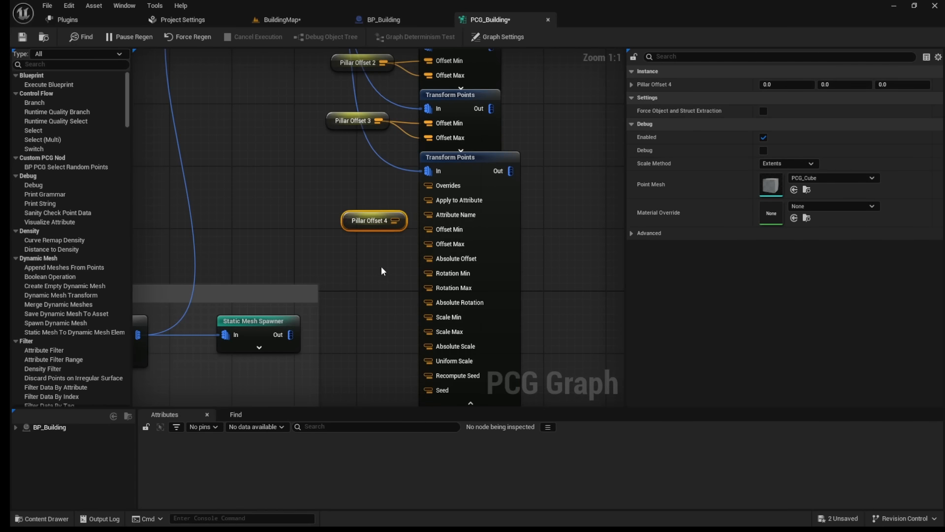
pyautogui.moveTo(395, 221); pyautogui.dragTo(427, 244)
pyautogui.moveTo(413, 303); pyautogui.dragTo(405, 187, button='right')
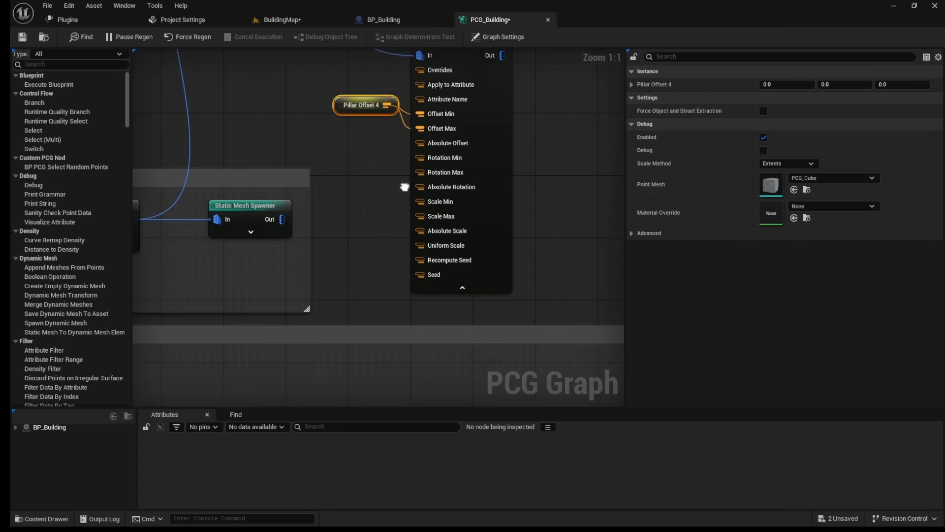
pyautogui.click(463, 288)
# Step: Tidy the layout by nudging Pillar Offset 4 and moving Pillar Offset 2 with its Transform Points node slightly higher
pyautogui.moveTo(386, 219); pyautogui.dragTo(315, 259, button='right')
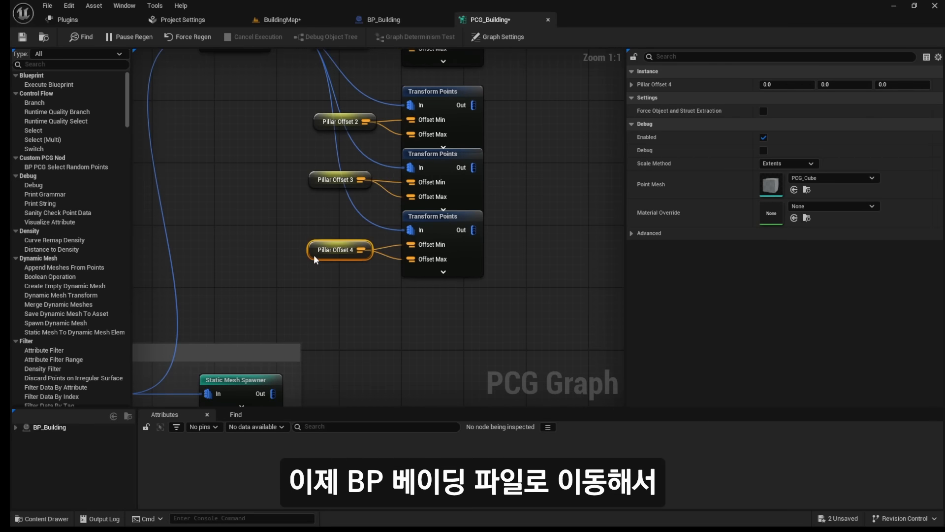
pyautogui.moveTo(316, 260); pyautogui.dragTo(324, 259)
pyautogui.moveTo(329, 222); pyautogui.dragTo(326, 308, button='right')
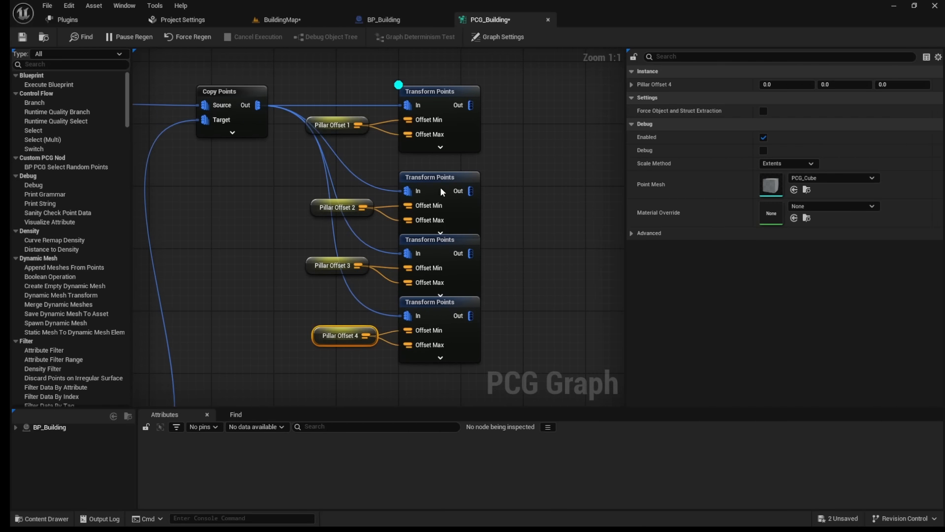
pyautogui.moveTo(357, 180); pyautogui.dragTo(416, 210)
pyautogui.moveTo(436, 182); pyautogui.dragTo(436, 175)
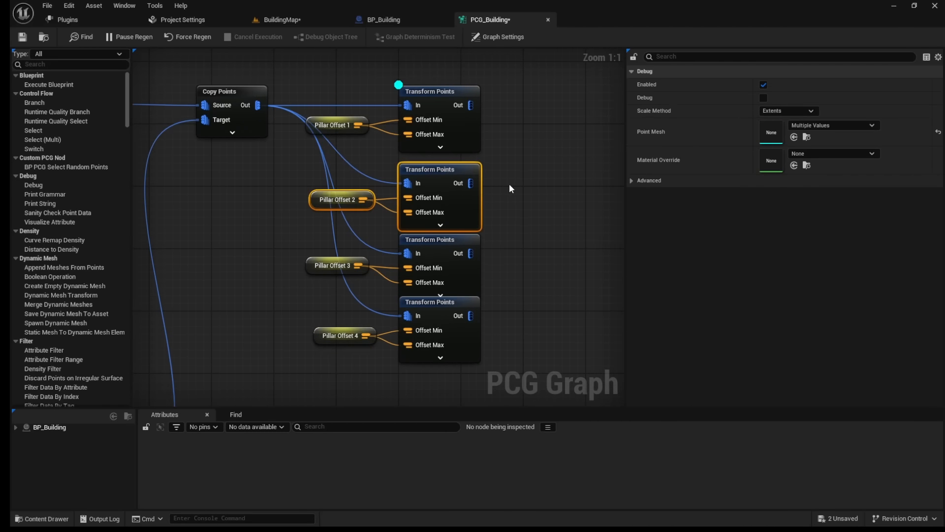
# Step: In BP_Building's Construction Script, duplicate the PillarOffset1 Set Vector Parameter node and feed its Graph Interface from Graph Instance through a reroute node
pyautogui.click(392, 21)
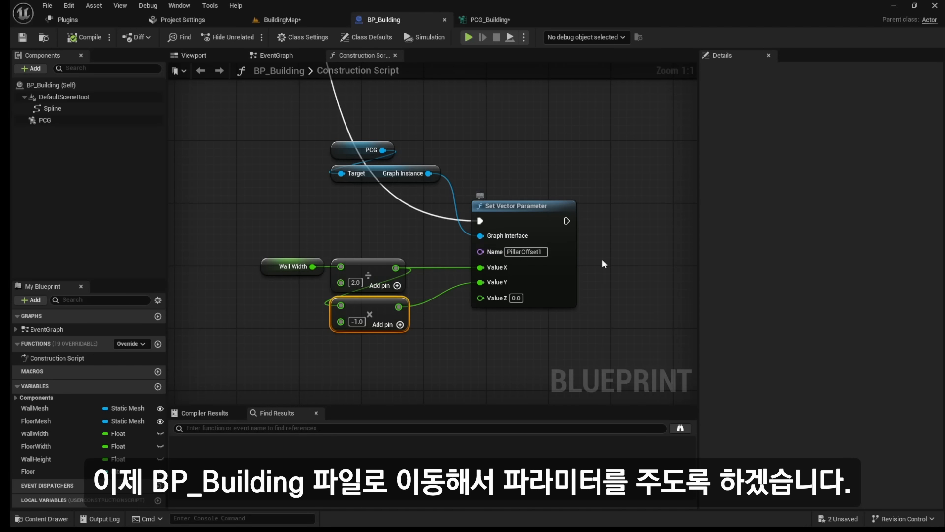
pyautogui.moveTo(628, 300); pyautogui.dragTo(528, 308, button='right')
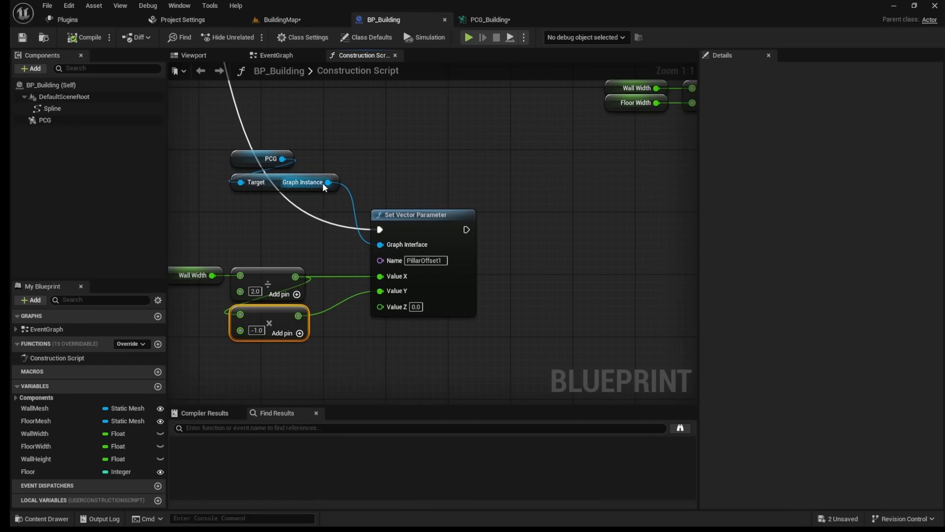
pyautogui.click(458, 296)
pyautogui.hotkey('ctrl', 'c')
pyautogui.hotkey('ctrl', 'v')
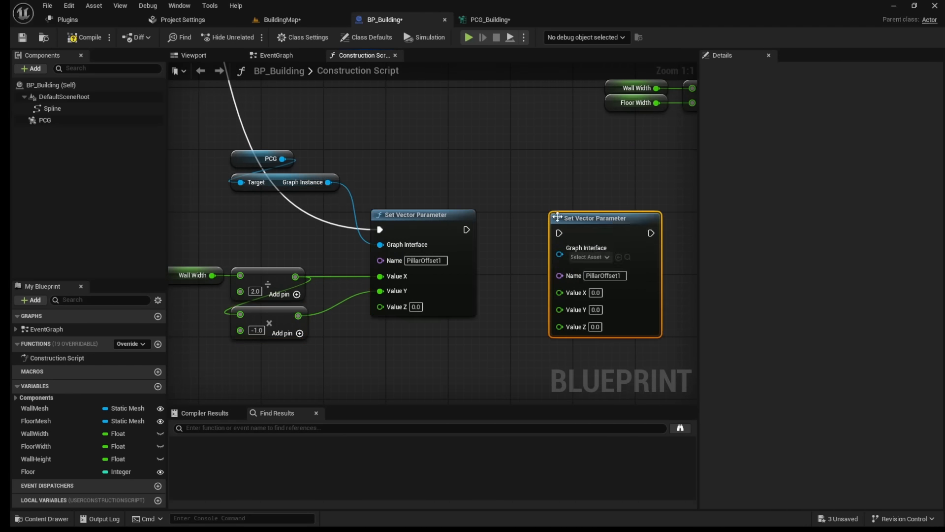
pyautogui.moveTo(556, 216); pyautogui.dragTo(576, 221)
pyautogui.moveTo(332, 185); pyautogui.dragTo(574, 253)
pyautogui.doubleClick(377, 185)
pyautogui.moveTo(378, 187); pyautogui.dragTo(524, 185)
pyautogui.moveTo(412, 196); pyautogui.dragTo(313, 179)
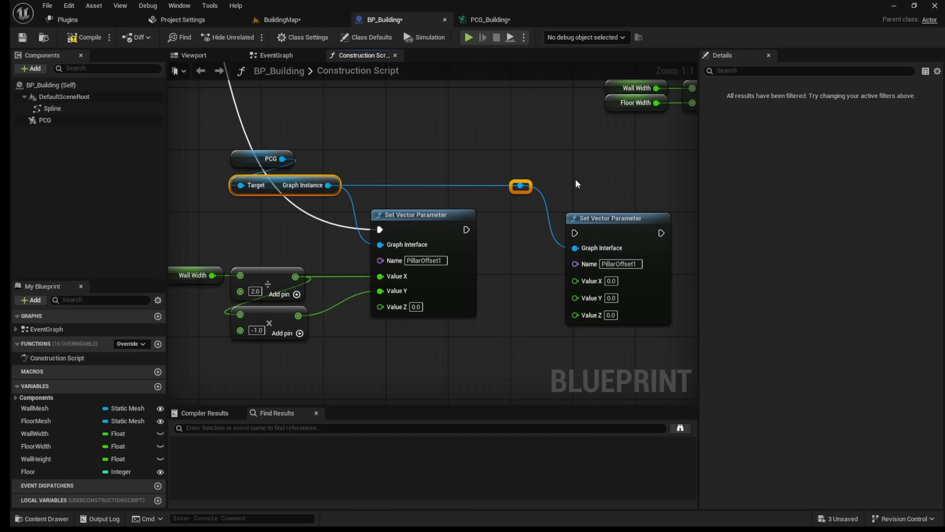
# Step: Set the duplicated setter's Name to PillarOffset2 and check the floor grid points in BuildingMap
pyautogui.moveTo(616, 211); pyautogui.dragTo(550, 183, button='right')
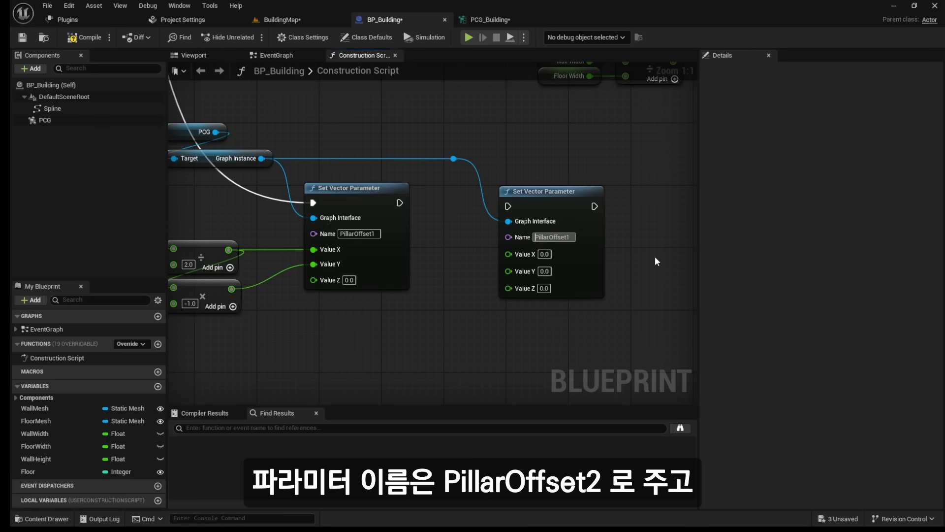
pyautogui.press('BackSpace')
pyautogui.write('2')
pyautogui.press('Return')
pyautogui.moveTo(522, 197); pyautogui.dragTo(578, 191)
pyautogui.click(280, 20)
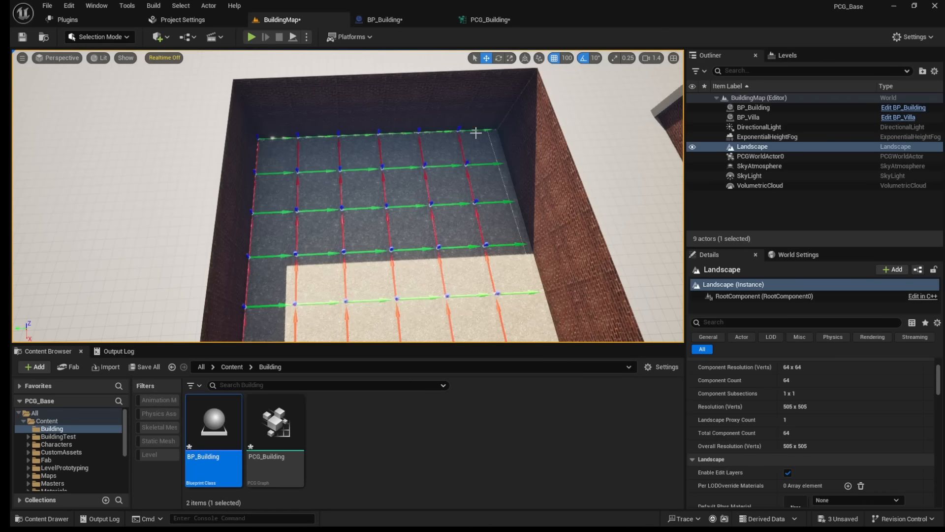
pyautogui.moveTo(517, 149); pyautogui.dragTo(497, 123, button='middle')
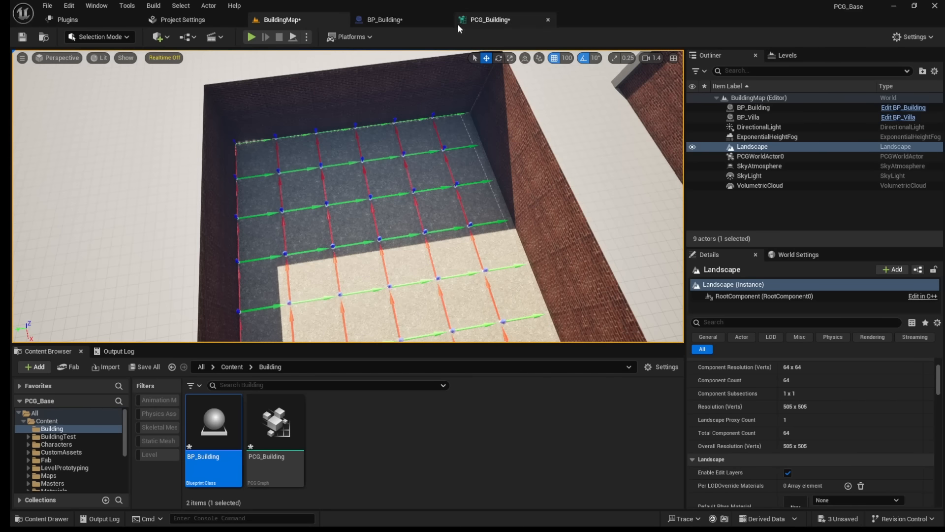
# Step: In BP_Building, copy the Wall Width and divide-by-2.0 nodes and connect the copied result to the PillarOffset2 setter's Value X and Value Y
pyautogui.click(404, 24)
pyautogui.moveTo(420, 209); pyautogui.dragTo(568, 193, button='right')
pyautogui.moveTo(254, 207); pyautogui.dragTo(351, 241)
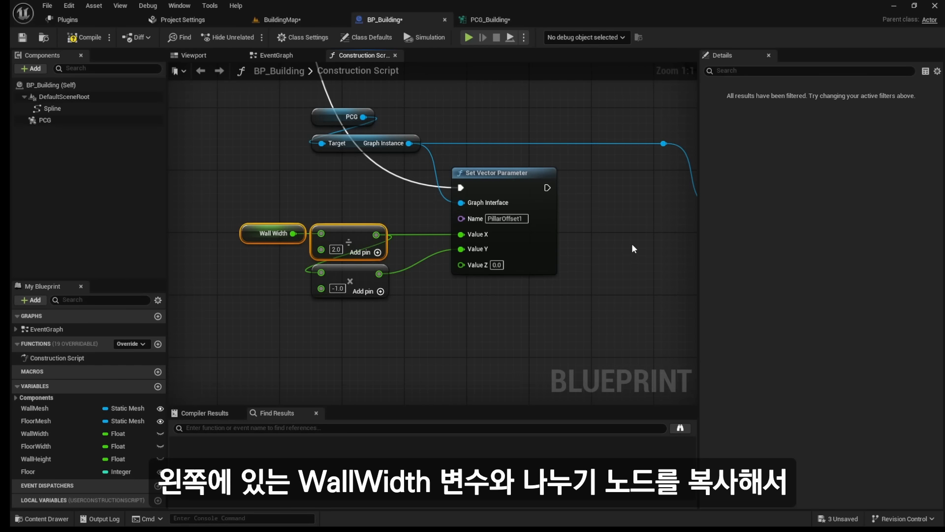
pyautogui.moveTo(633, 248); pyautogui.dragTo(456, 242, button='right')
pyautogui.hotkey('ctrl', 'v')
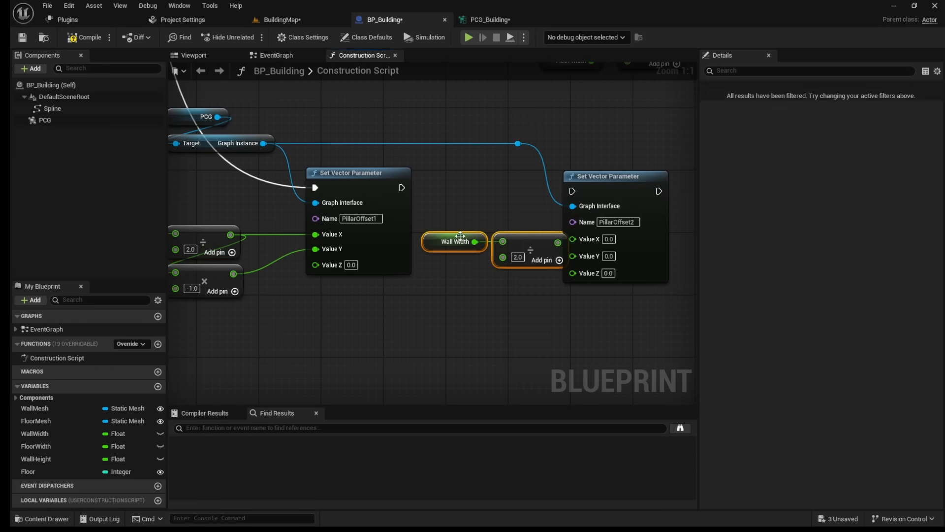
pyautogui.moveTo(528, 208); pyautogui.dragTo(428, 202, button='right')
pyautogui.moveTo(491, 187); pyautogui.dragTo(529, 188)
pyautogui.moveTo(457, 238); pyautogui.dragTo(526, 235)
pyautogui.moveTo(456, 239); pyautogui.dragTo(509, 255)
# Step: Connect the PillarOffset1 setter's execution output to the PillarOffset2 setter and save BP_Building
pyautogui.moveTo(301, 184); pyautogui.dragTo(511, 186)
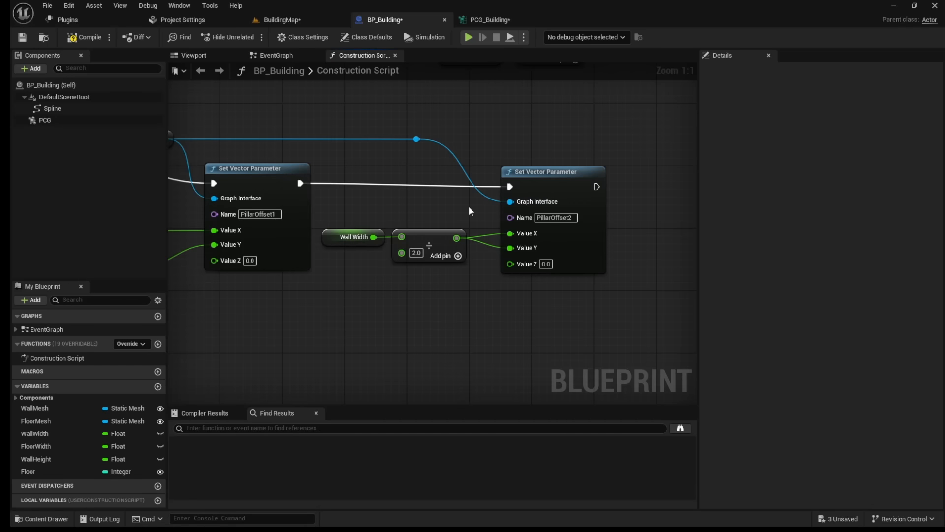
pyautogui.click(25, 42)
pyautogui.click(316, 17)
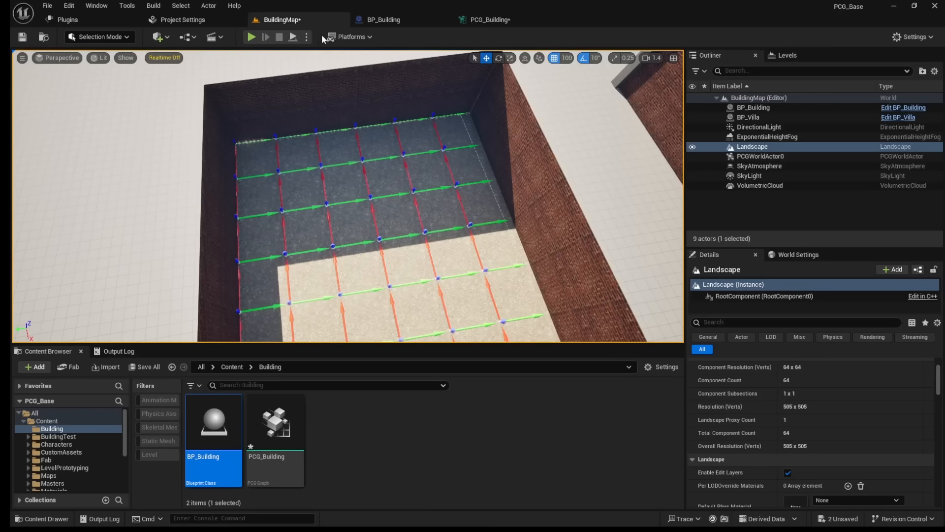
# Step: In PCG_Building, switch debugging from the first to the second Transform Points node, and save everything after inspecting the points in BuildingMap
pyautogui.click(498, 20)
pyautogui.click(400, 87)
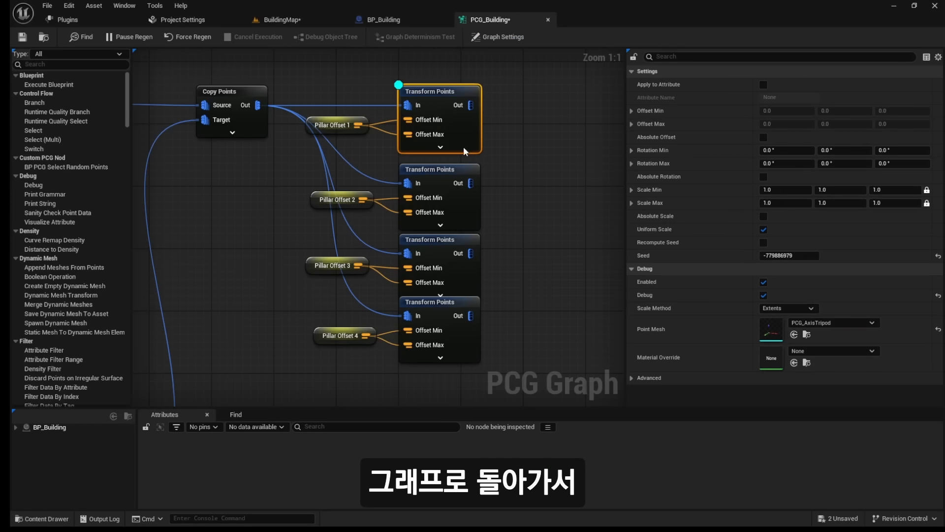
pyautogui.click(399, 164)
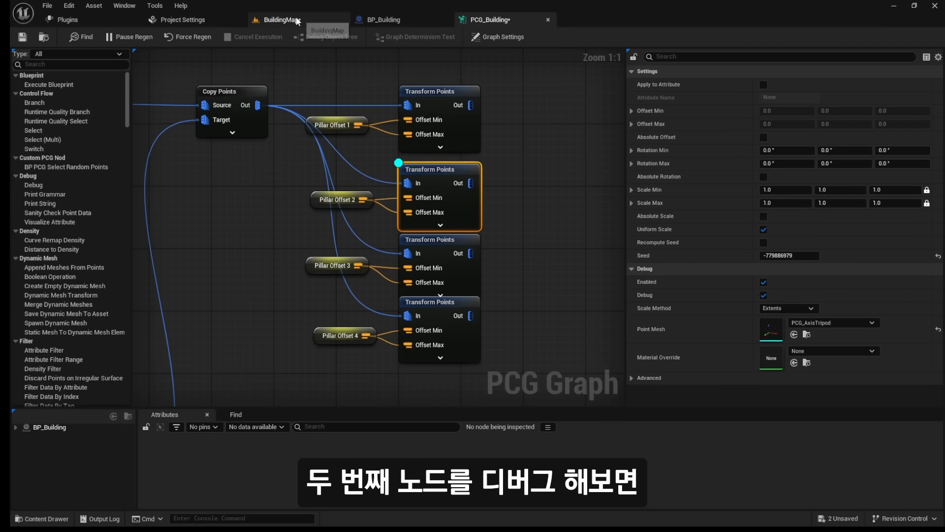
pyautogui.click(288, 20)
pyautogui.moveTo(327, 158); pyautogui.dragTo(327, 158, button='right')
pyautogui.hotkey('ctrl', 'shift', 's')
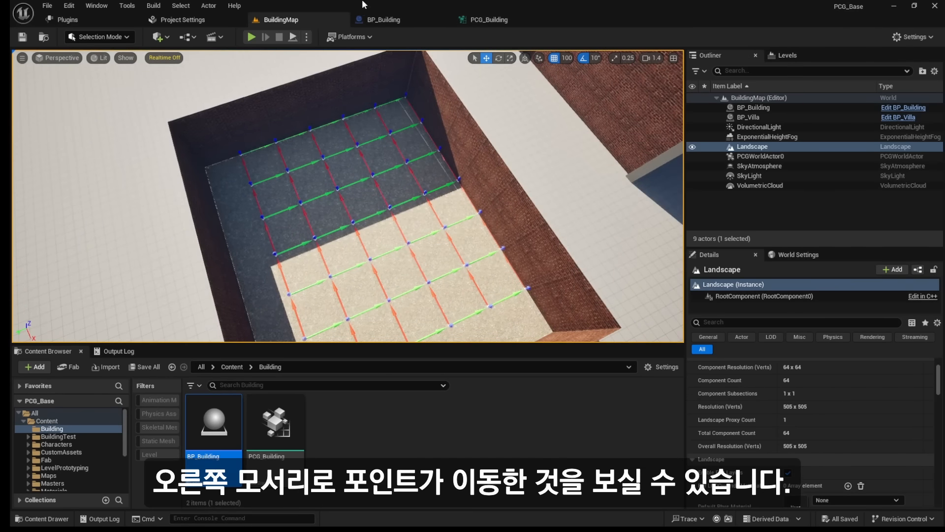
# Step: In BP_Building, align the PillarOffset2 Set Vector Parameter node with the execution line and place a duplicate of it after the original
pyautogui.click(412, 19)
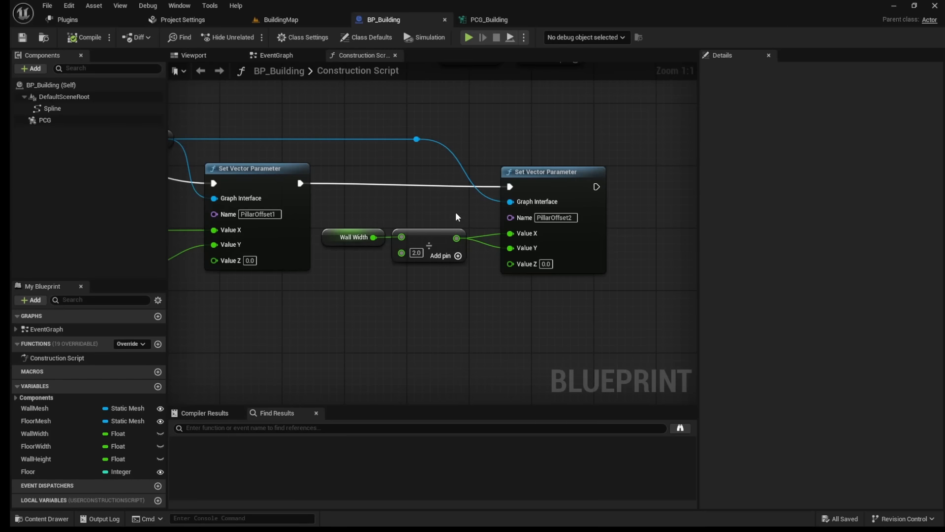
pyautogui.moveTo(569, 184); pyautogui.dragTo(570, 176)
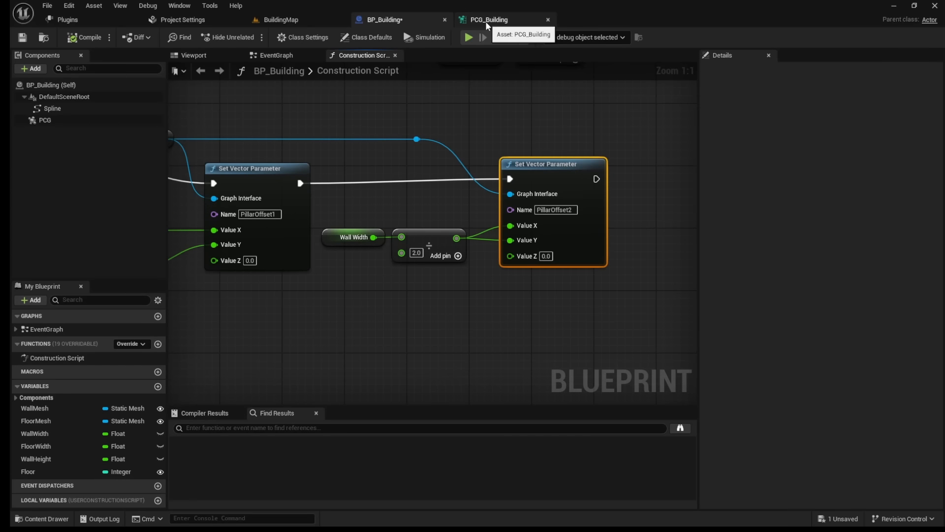
pyautogui.scroll(-4, 513, 217)
pyautogui.moveTo(586, 236); pyautogui.dragTo(325, 187, button='right')
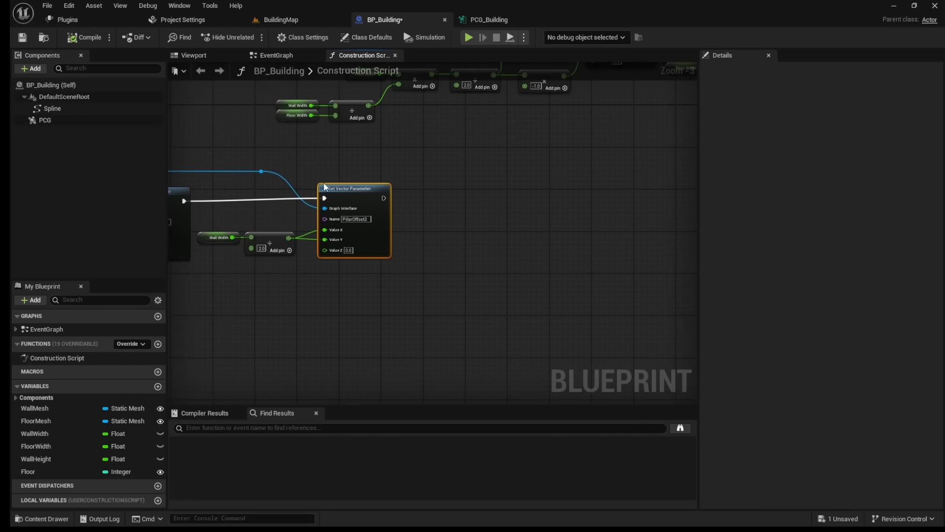
pyautogui.hotkey('ctrl', 'c')
pyautogui.hotkey('ctrl', 'v')
pyautogui.moveTo(510, 228); pyautogui.dragTo(516, 196)
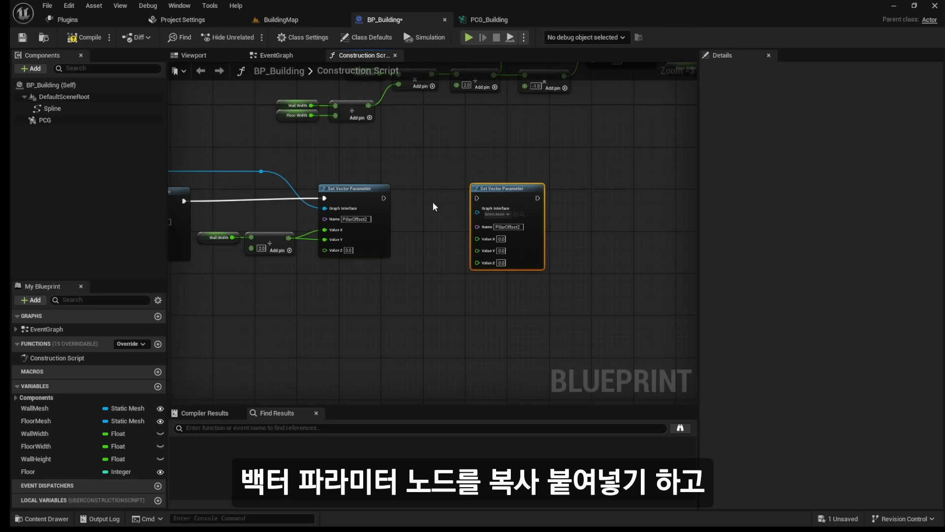
# Step: Connect the PillarOffset2 setter's execution output and the Graph Interface wire to the duplicate, adding a reroute point and spacing the nodes out
pyautogui.moveTo(388, 197); pyautogui.dragTo(478, 198)
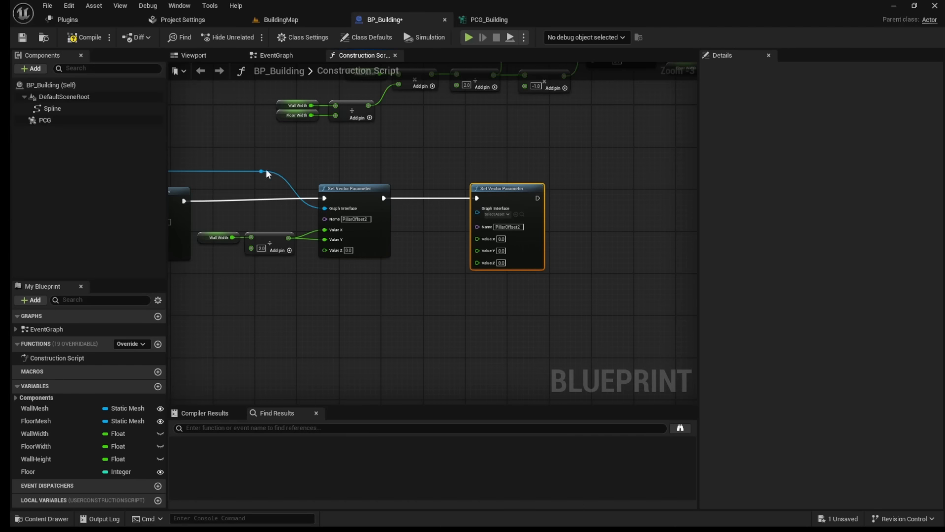
pyautogui.moveTo(261, 171); pyautogui.dragTo(477, 208)
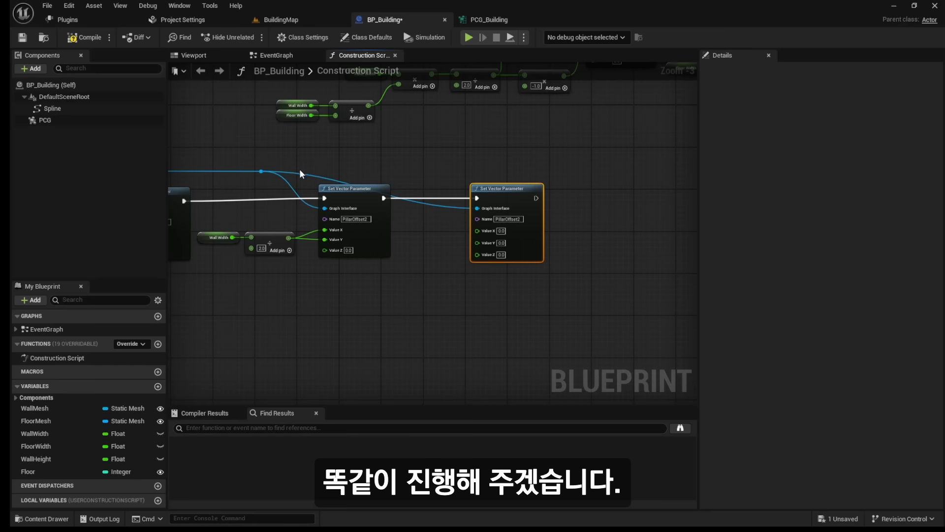
pyautogui.doubleClick(300, 172)
pyautogui.moveTo(301, 171); pyautogui.dragTo(356, 171)
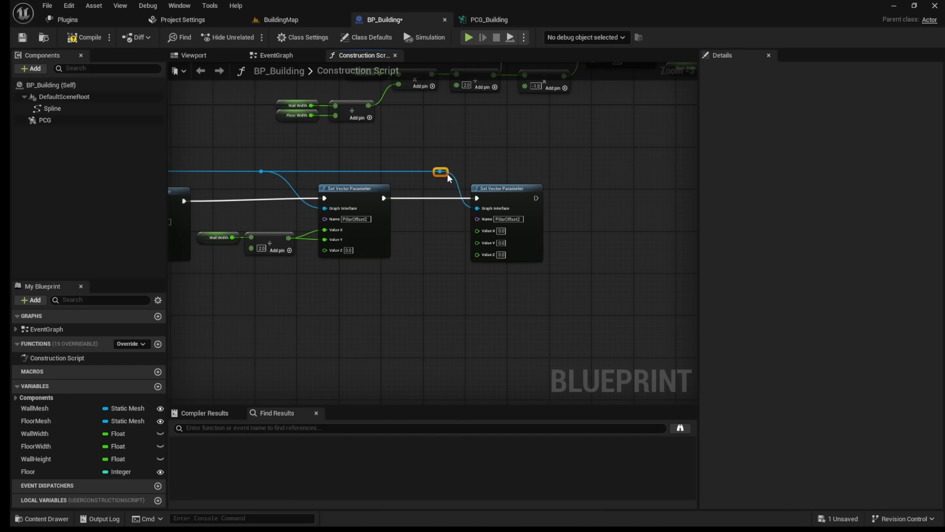
pyautogui.moveTo(504, 199); pyautogui.dragTo(546, 199)
pyautogui.click(443, 184)
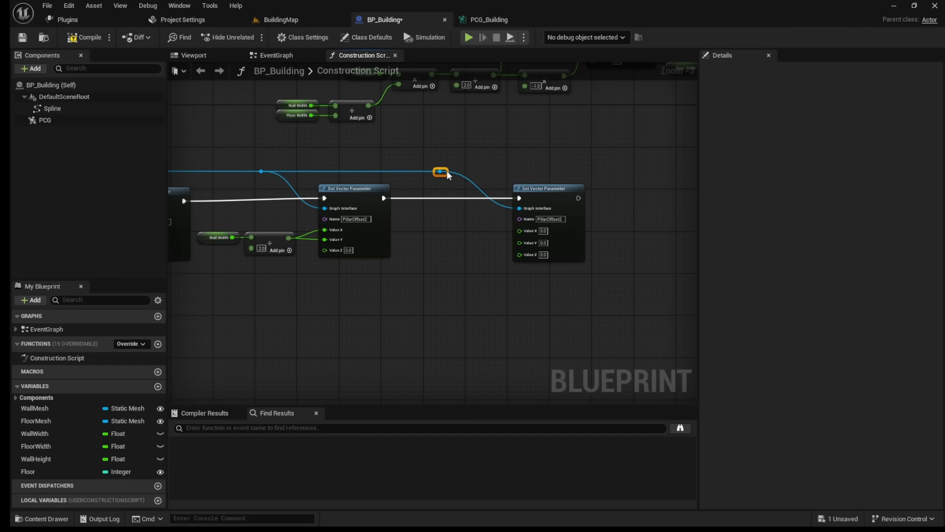
# Step: After checking the points in BuildingMap, copy the Wall Width and divide-by-2.0 nodes in BP_Building and place the copies before the new setter
pyautogui.moveTo(240, 263); pyautogui.dragTo(295, 227)
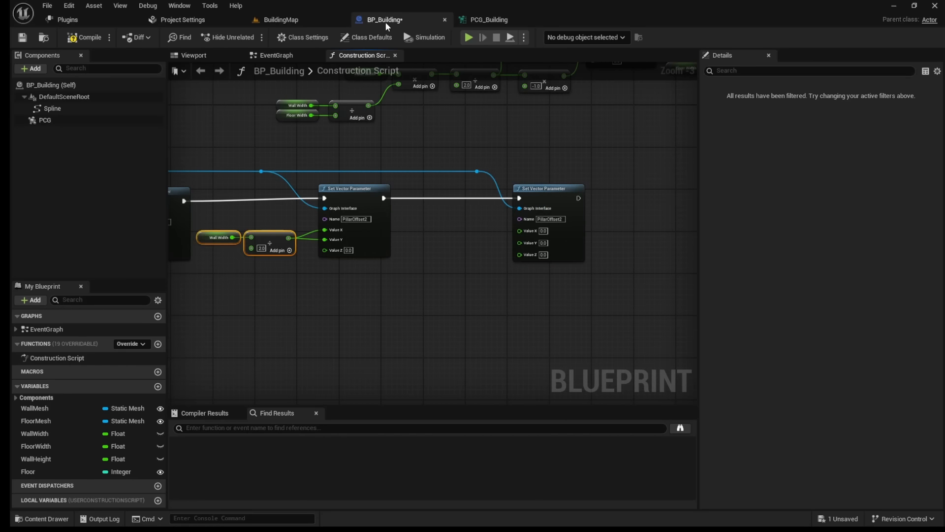
pyautogui.click(279, 20)
pyautogui.moveTo(302, 288)
pyautogui.mouseDown(button='right')
pyautogui.moveTo(298, 310)
pyautogui.moveTo(303, 288)
pyautogui.mouseUp(button='right')
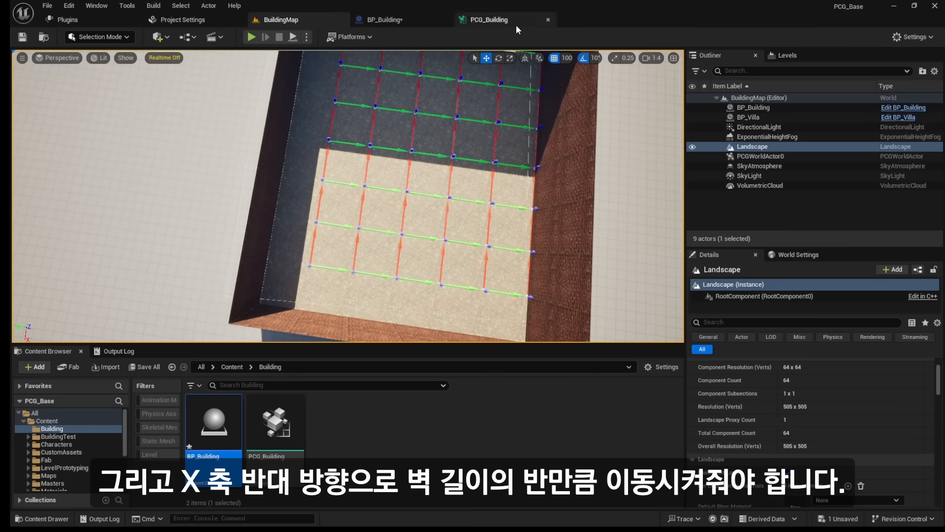
pyautogui.click(480, 23)
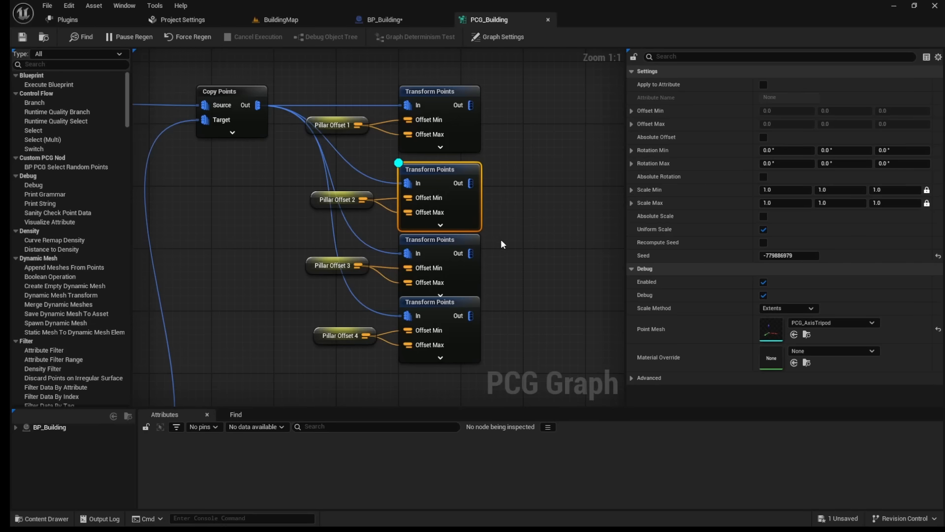
pyautogui.click(399, 20)
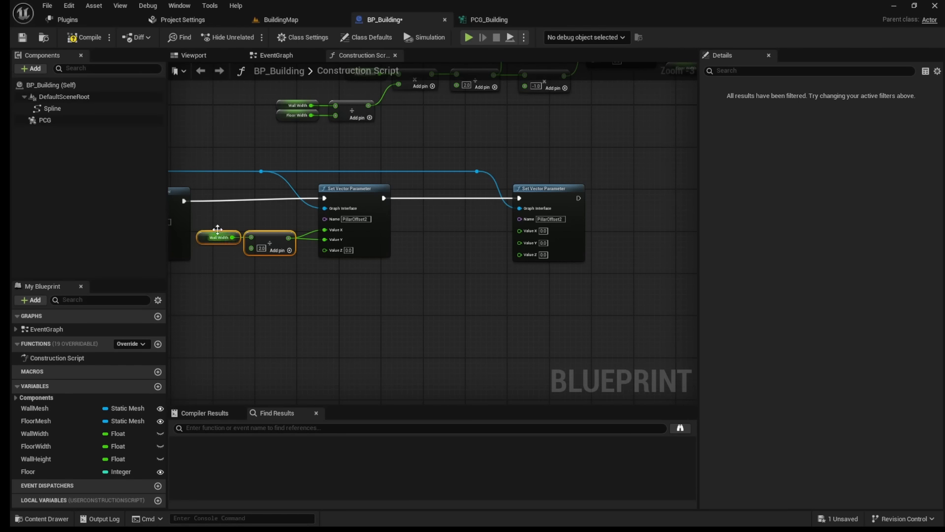
pyautogui.hotkey('ctrl', 'c')
pyautogui.hotkey('ctrl', 'v')
pyautogui.moveTo(468, 251); pyautogui.dragTo(396, 277)
pyautogui.scroll(3, 483, 242)
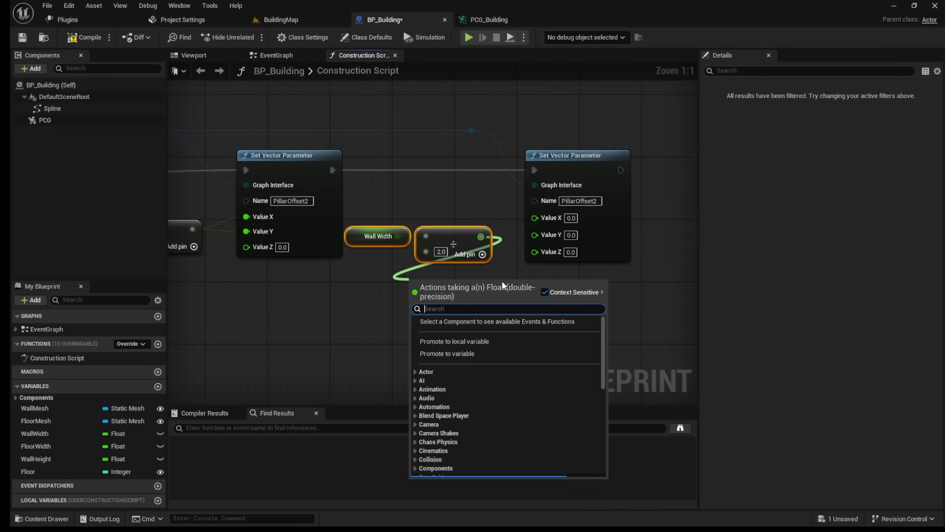
# Step: Multiply the copied divide result by -1.0 and connect the product to the new setter's Value X and Value Y
pyautogui.write('multiply')
pyautogui.press('Return')
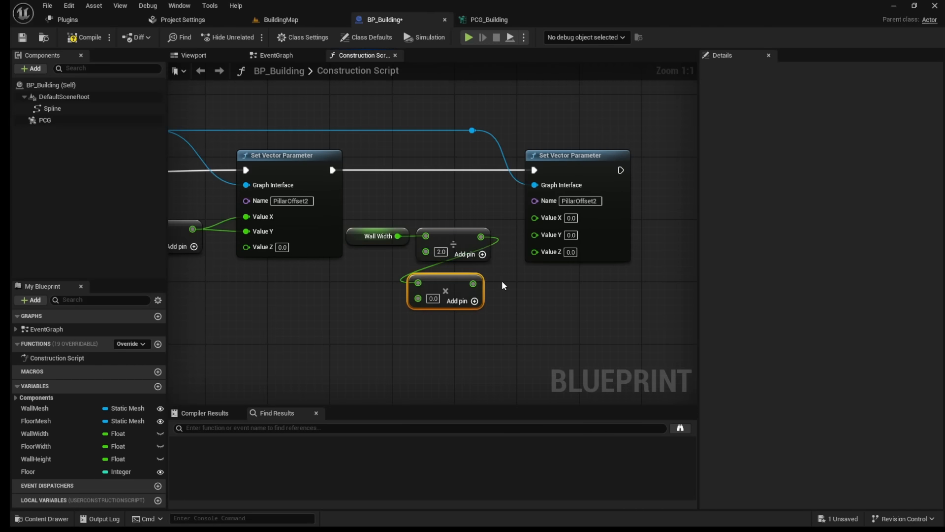
pyautogui.write('-1')
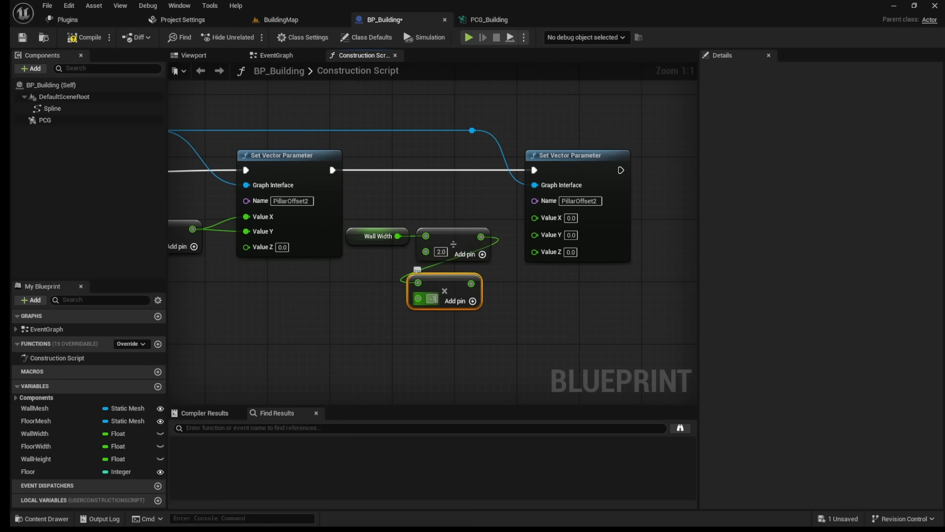
pyautogui.press('Return')
pyautogui.moveTo(454, 280); pyautogui.dragTo(535, 218)
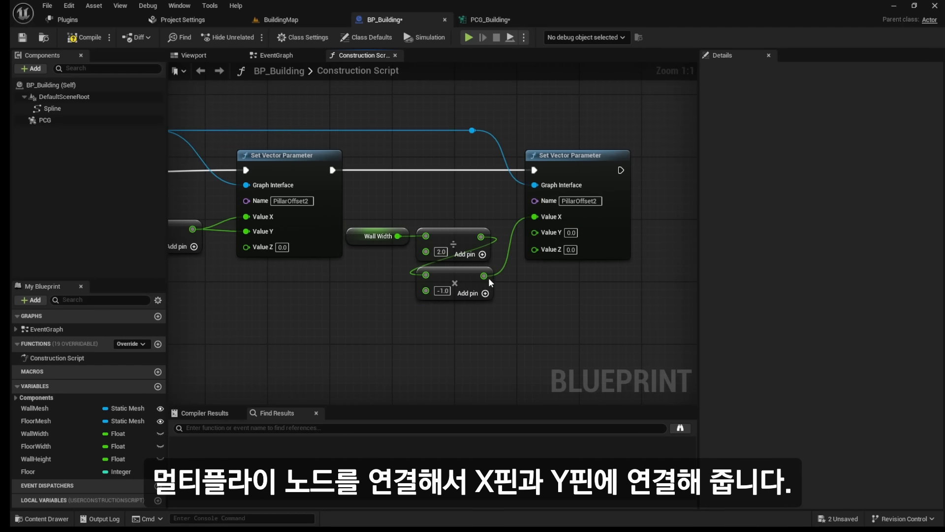
pyautogui.moveTo(484, 275); pyautogui.dragTo(535, 232)
# Step: Set the new setter's Name to PillarOffset3, then compile and save BP_Building
pyautogui.click(579, 201)
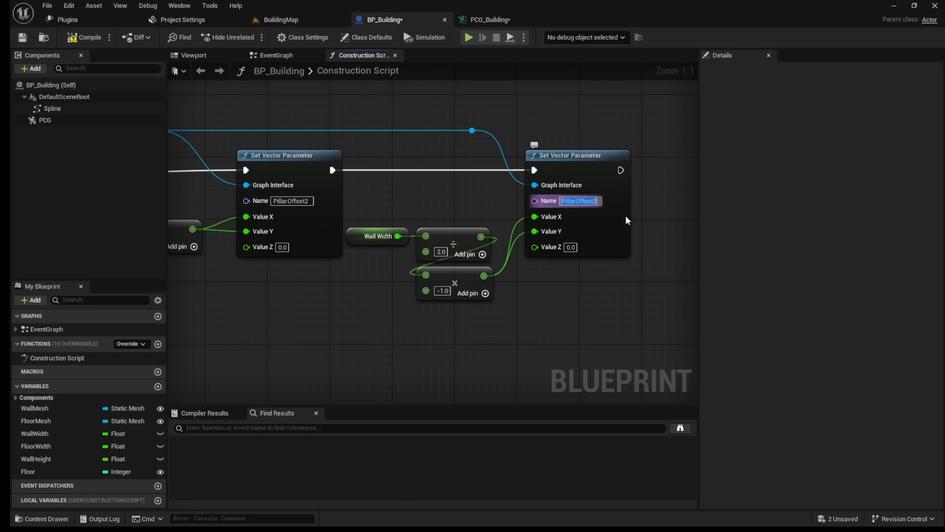
pyautogui.write('PillarOffset3')
pyautogui.press('Return')
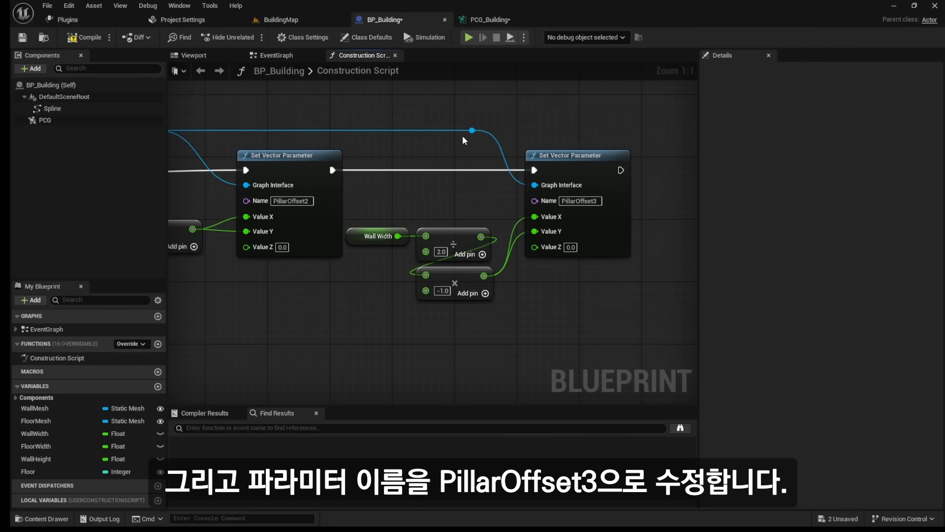
pyautogui.click(79, 37)
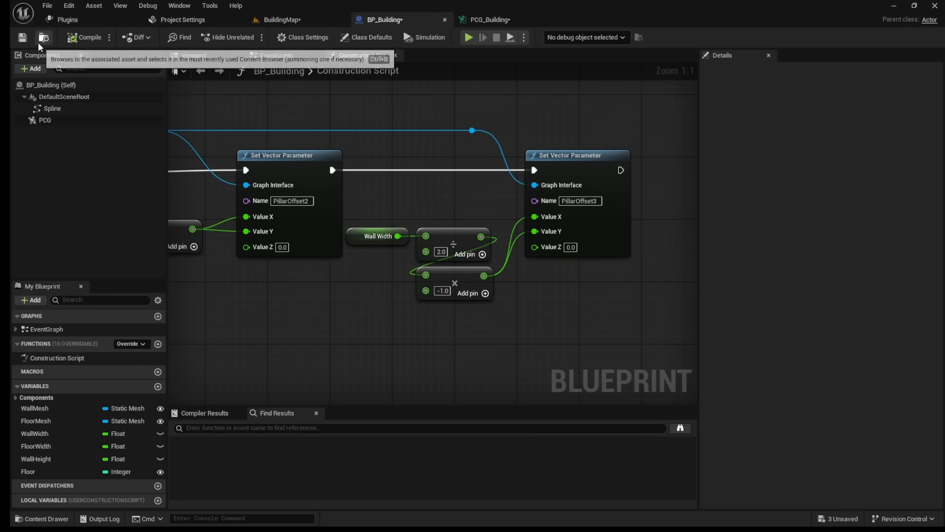
# Step: In PCG_Building, switch debugging to the third Transform Points node, inspect the shifted points in BuildingMap, and save everything
pyautogui.click(502, 19)
pyautogui.moveTo(450, 220); pyautogui.dragTo(360, 206)
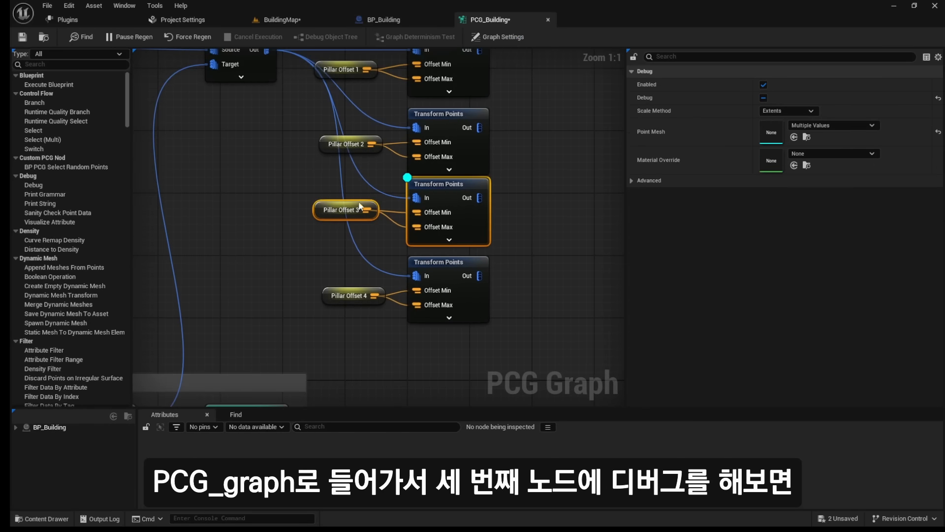
pyautogui.click(278, 20)
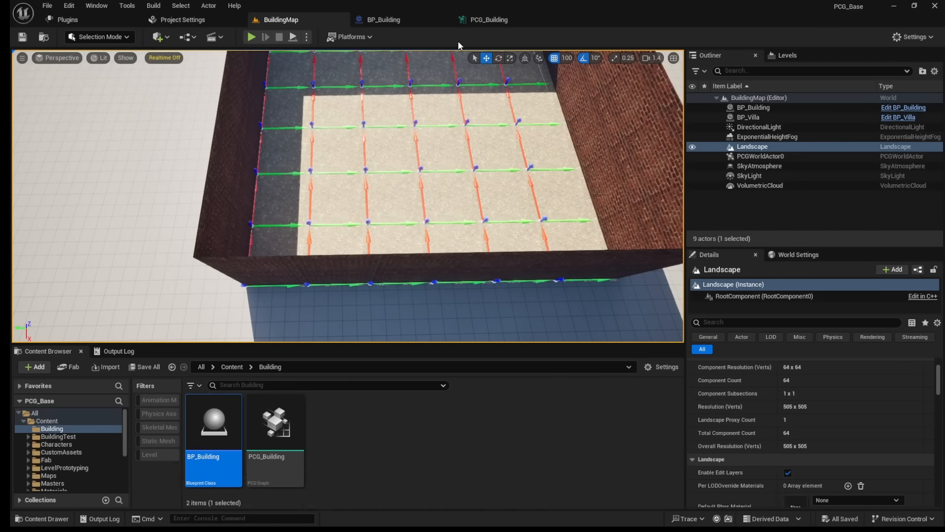
pyautogui.click(483, 21)
# Step: In BP_Building, duplicate the PillarOffset3 Set Vector Parameter node and place the copy after it in the execution line
pyautogui.click(380, 20)
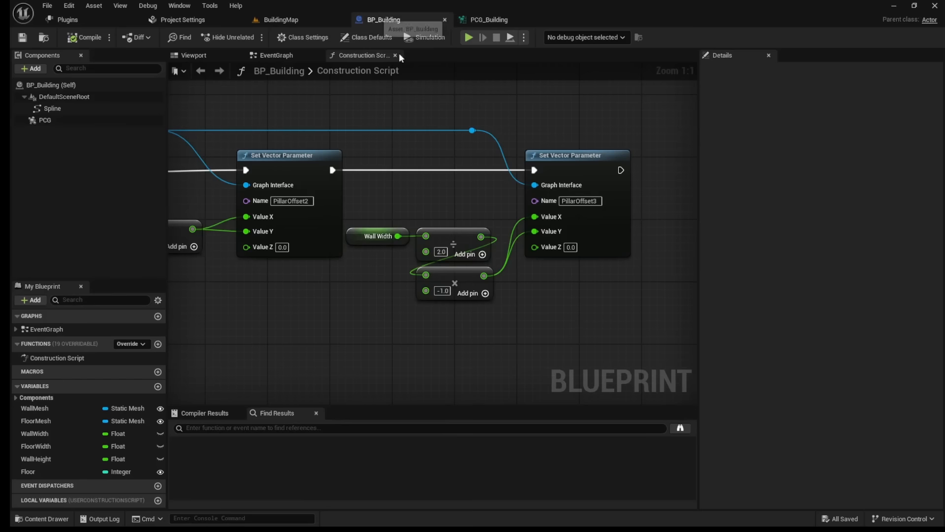
pyautogui.scroll(3, 595, 295)
pyautogui.moveTo(336, 149); pyautogui.dragTo(471, 283)
pyautogui.hotkey('ctrl', 'c')
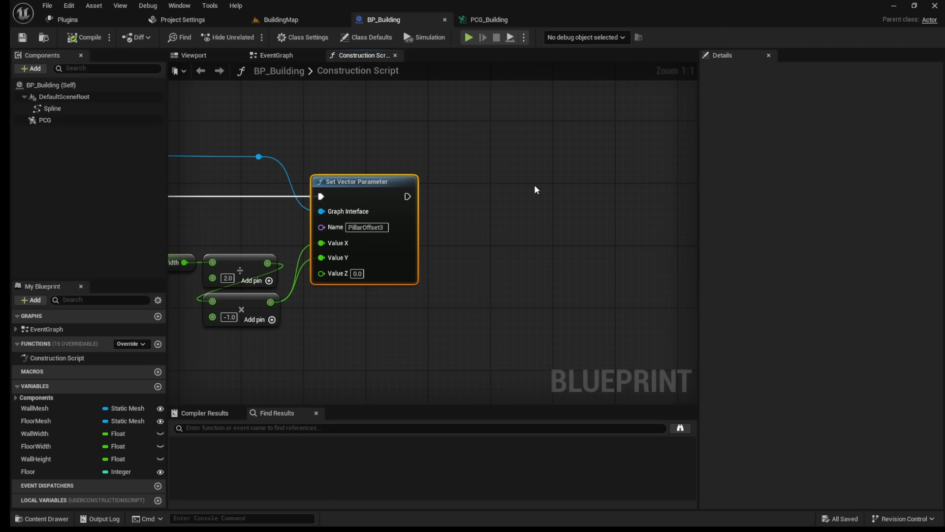
pyautogui.hotkey('ctrl', 'v')
pyautogui.moveTo(577, 192); pyautogui.dragTo(601, 184)
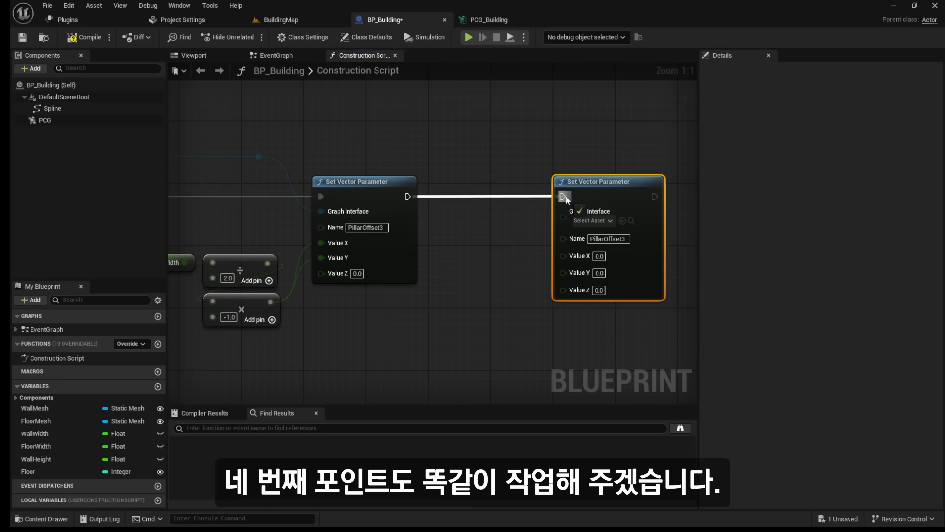
# Step: Connect the Graph Interface wire to the duplicated PillarOffset3 setter and add a reroute point that keeps the wire above the nodes
pyautogui.click(380, 168)
pyautogui.moveTo(259, 156); pyautogui.dragTo(579, 222)
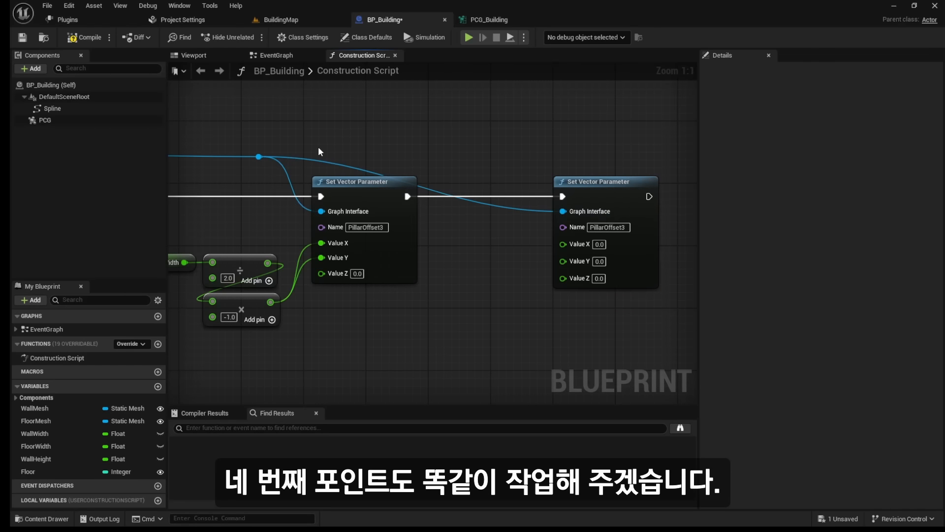
pyautogui.doubleClick(318, 158)
pyautogui.moveTo(318, 158); pyautogui.dragTo(503, 161)
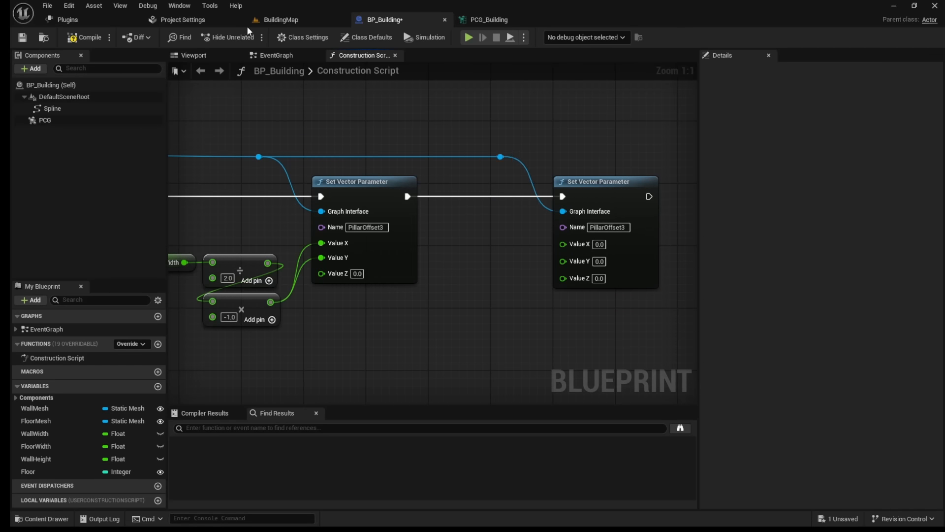
# Step: After checking the points in BuildingMap, copy the Wall Width and divide-by-2.0 nodes to just before the last Set Vector Parameter node
pyautogui.click(281, 20)
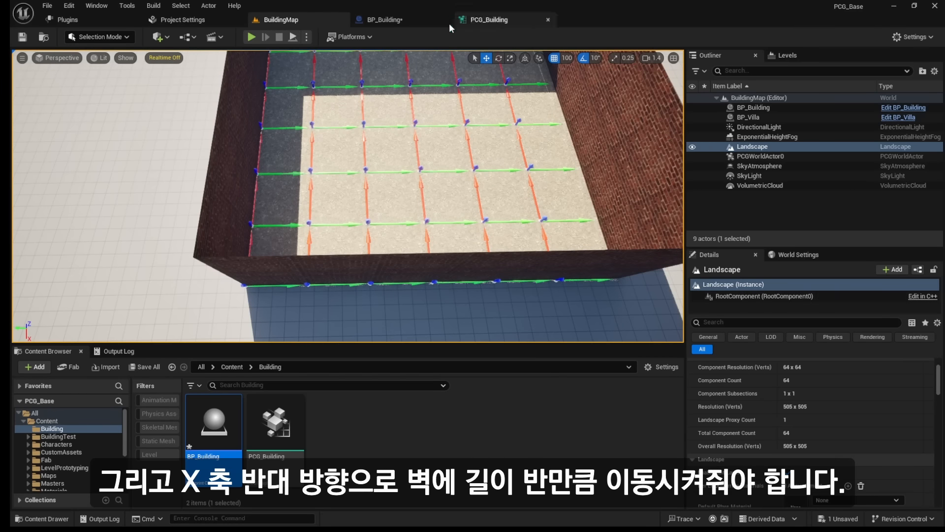
pyautogui.click(406, 24)
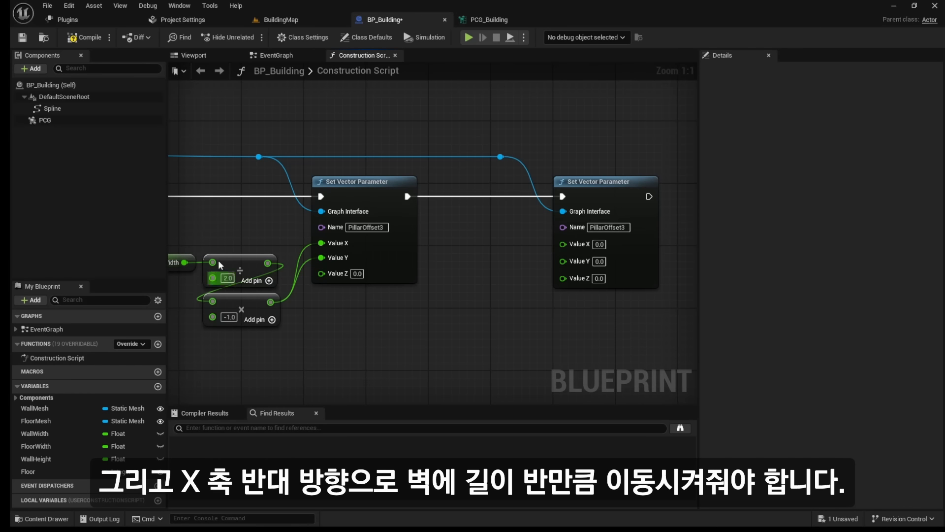
pyautogui.moveTo(211, 249); pyautogui.dragTo(257, 267)
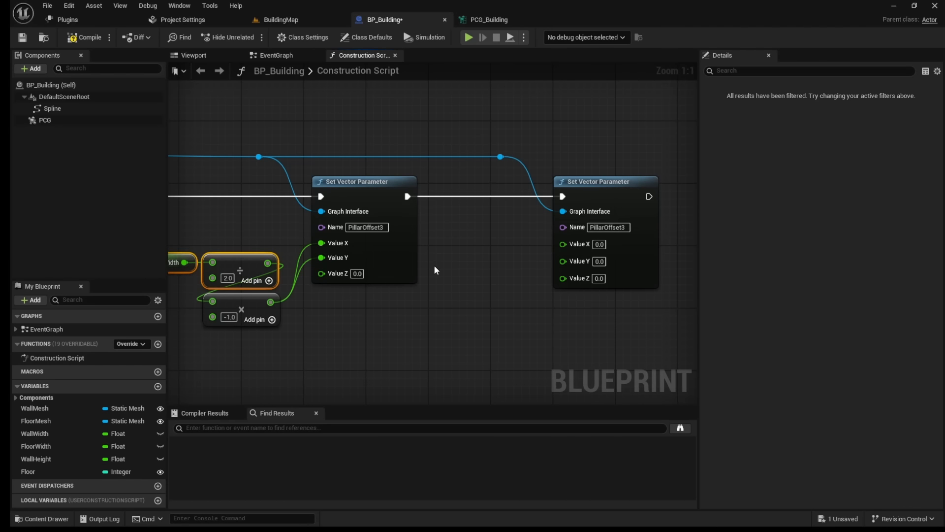
pyautogui.hotkey('ctrl', 'c')
pyautogui.hotkey('ctrl', 'v')
pyautogui.moveTo(493, 285); pyautogui.dragTo(428, 290, button='right')
pyautogui.moveTo(531, 196); pyautogui.dragTo(562, 196)
pyautogui.moveTo(377, 255); pyautogui.dragTo(458, 289)
# Step: Multiply the copied divide result by -1.0, connect the product to the last setter's Value X and the divide result to Value Y, and space the nodes
pyautogui.moveTo(499, 275); pyautogui.dragTo(452, 337)
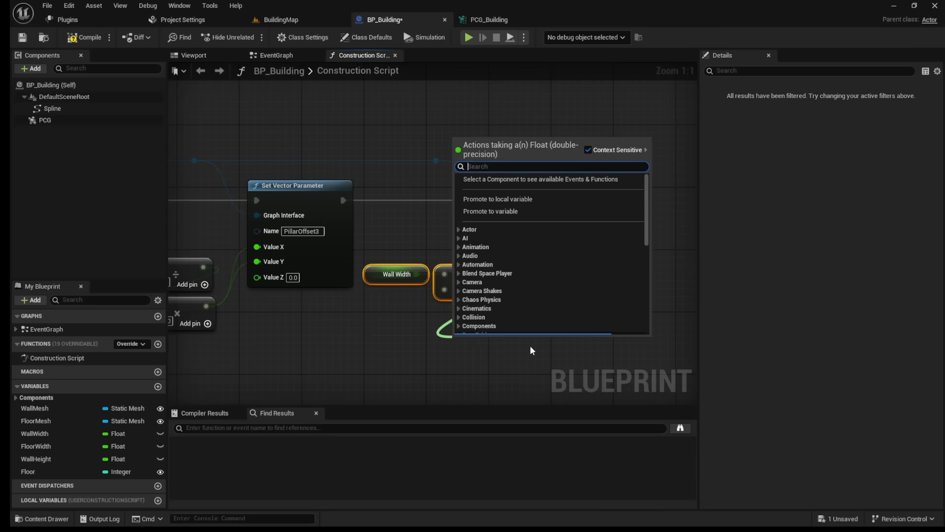
pyautogui.press('Escape')
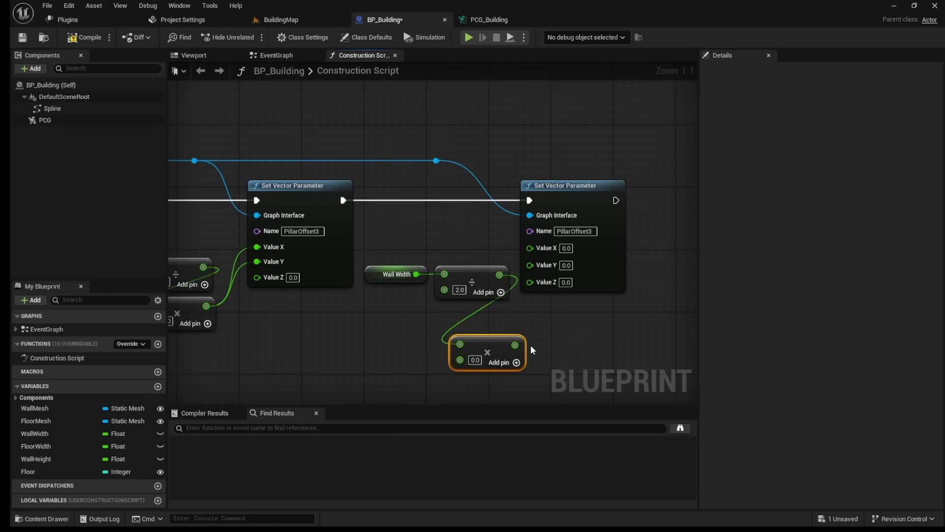
pyautogui.moveTo(492, 338); pyautogui.dragTo(488, 318)
pyautogui.click(459, 328)
pyautogui.write('-1')
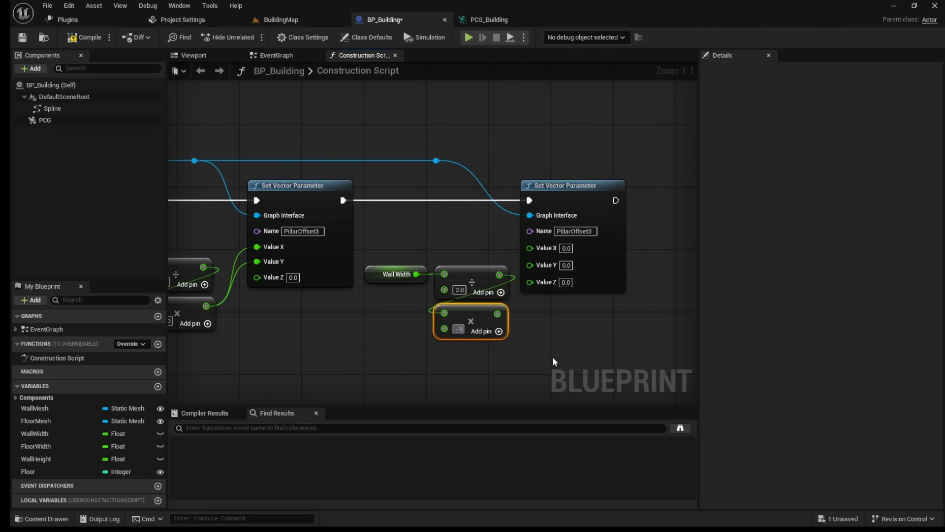
pyautogui.press('Return')
pyautogui.moveTo(424, 147); pyautogui.dragTo(575, 229)
pyautogui.moveTo(573, 194); pyautogui.dragTo(636, 194)
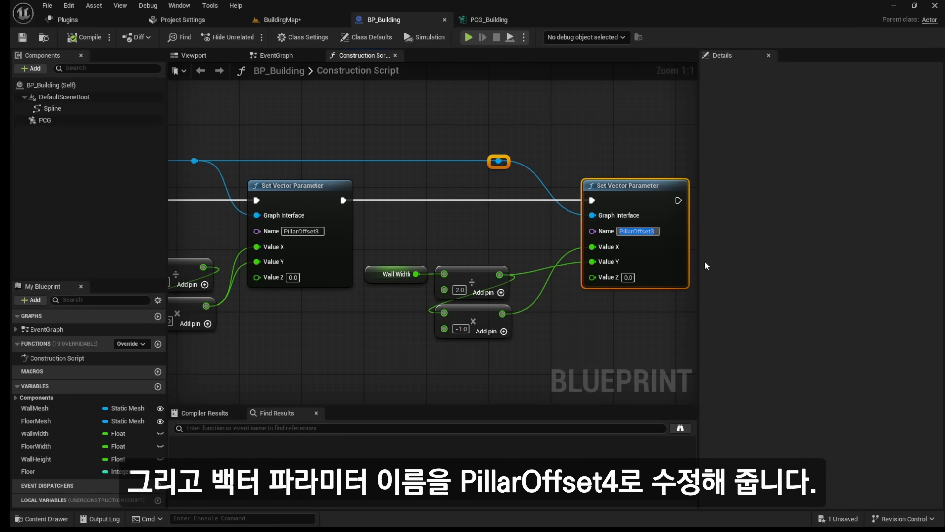
# Step: Set the last setter's Name to PillarOffset4, then compile and save BP_Building
pyautogui.press('End')
pyautogui.press('BackSpace')
pyautogui.write('4')
pyautogui.press('Return')
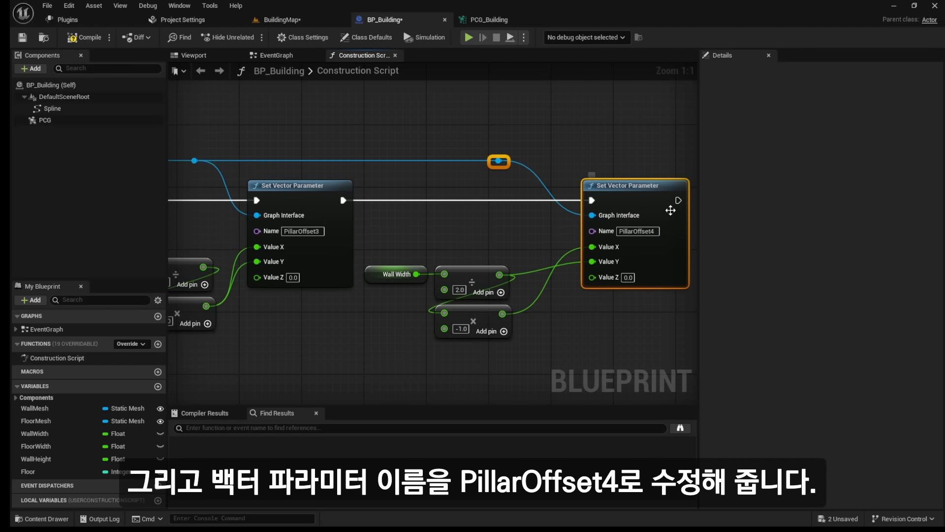
pyautogui.click(93, 42)
pyautogui.hotkey('ctrl', 's')
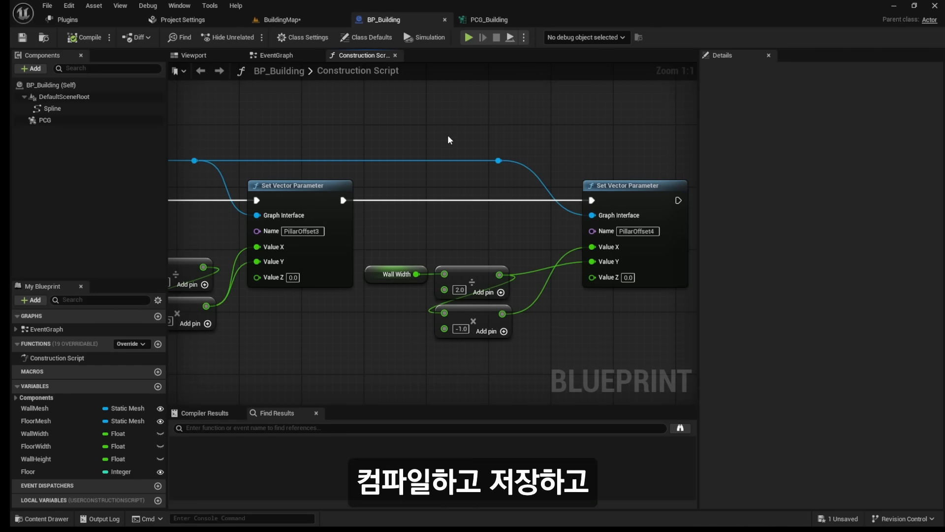
# Step: Enable debugging on the fourth Transform Points node in PCG_Building and inspect its points around the walls in BuildingMap
pyautogui.click(485, 19)
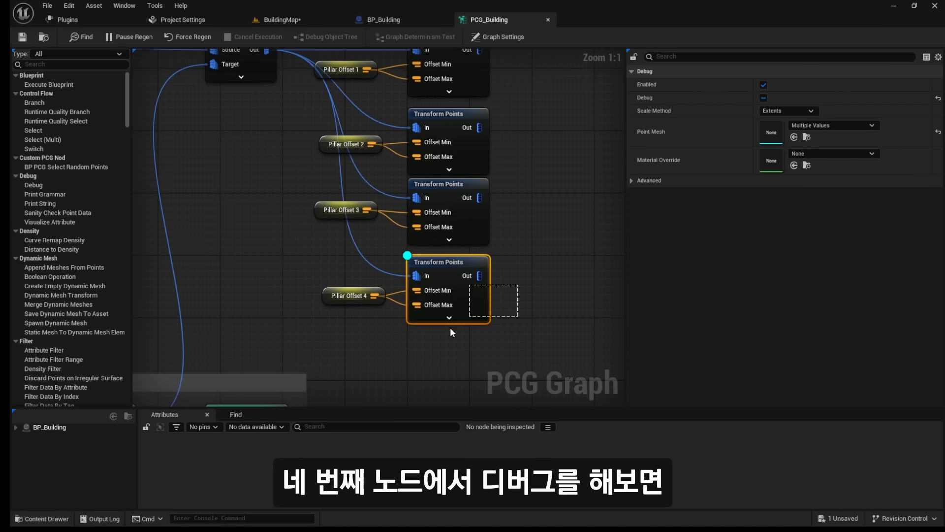
pyautogui.click(281, 20)
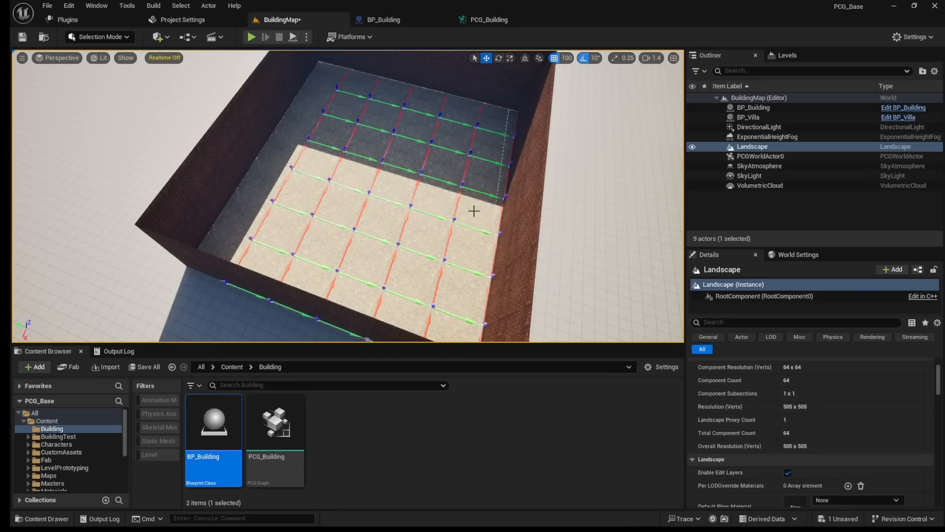
pyautogui.scroll(5, 444, 216)
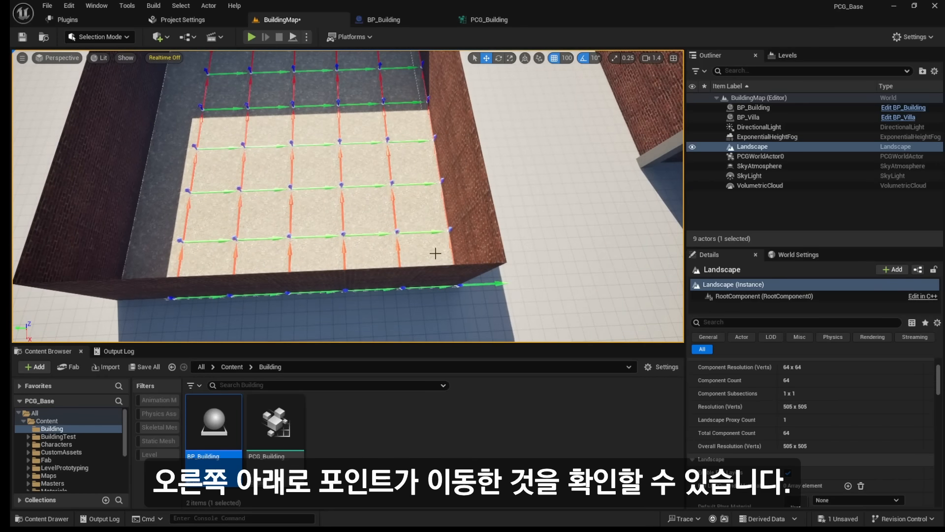
# Step: Enable debugging on all four Transform Points nodes in PCG_Building and inspect their combined points in BuildingMap
pyautogui.click(471, 21)
pyautogui.click(394, 174)
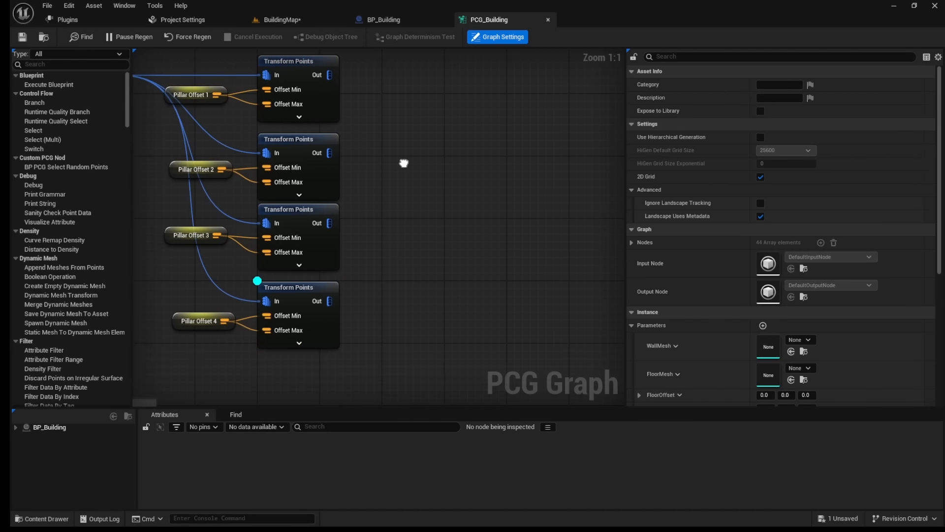
pyautogui.moveTo(376, 81); pyautogui.dragTo(303, 256)
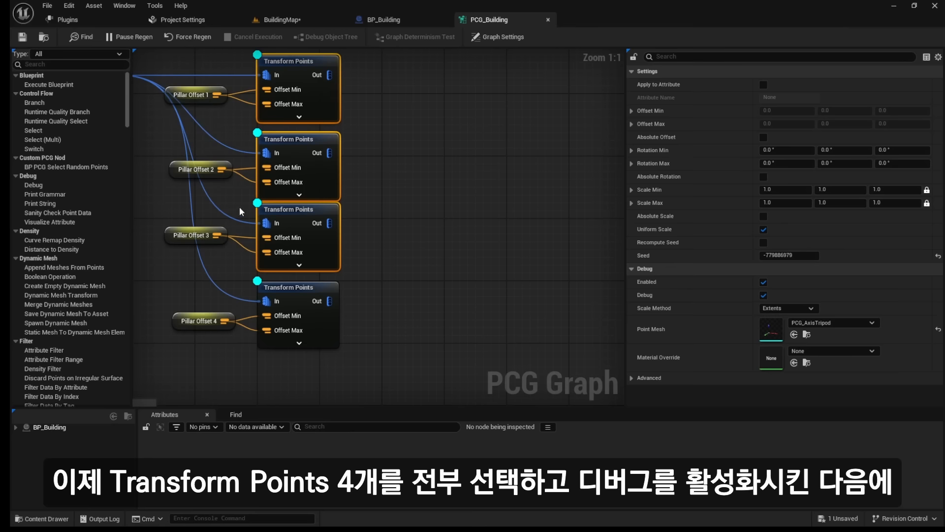
pyautogui.click(275, 22)
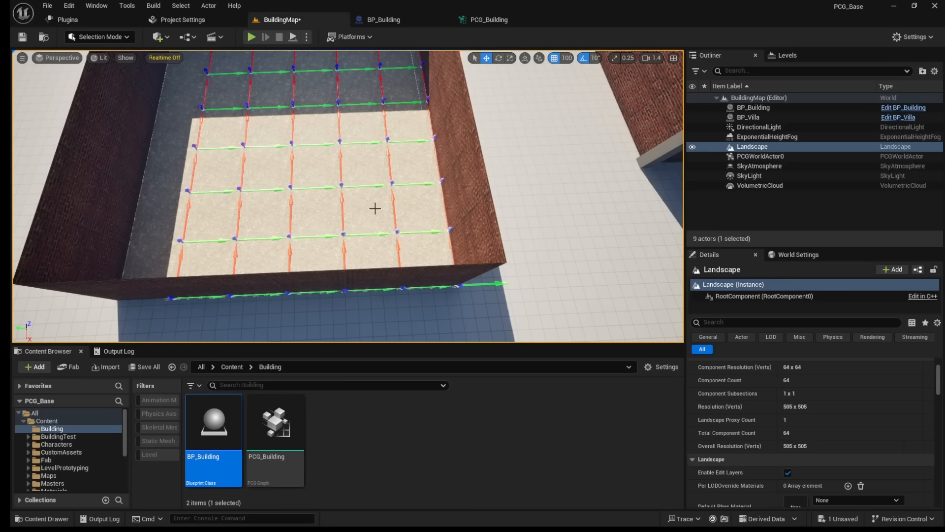
pyautogui.moveTo(371, 224); pyautogui.dragTo(371, 223, button='right')
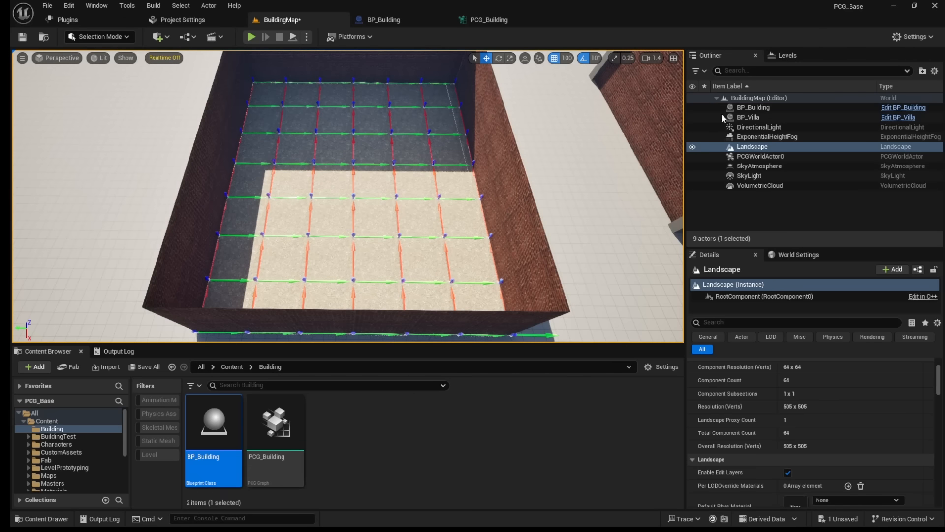
# Step: Add a Difference node beside the first Transform Points node in PCG_Building, using the first node as Source and the second as Differences
pyautogui.click(474, 21)
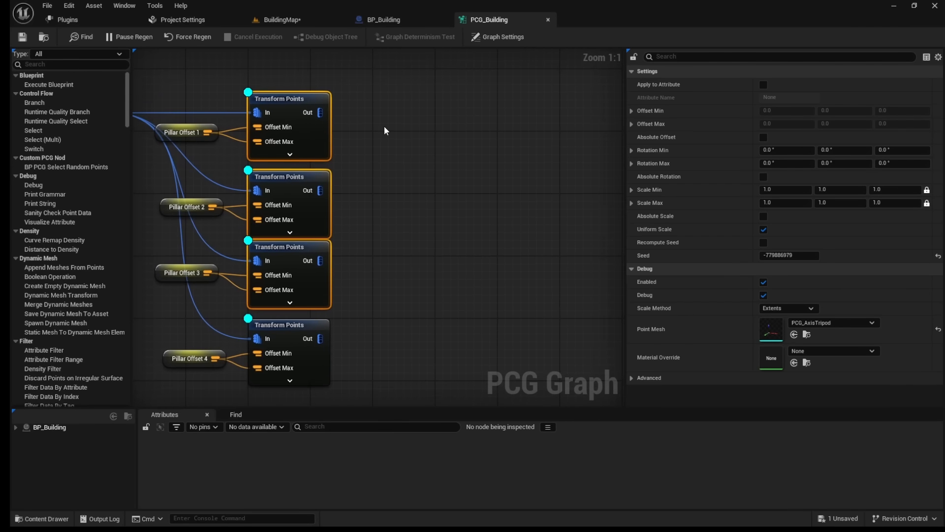
pyautogui.click(377, 108)
pyautogui.rightClick(408, 105)
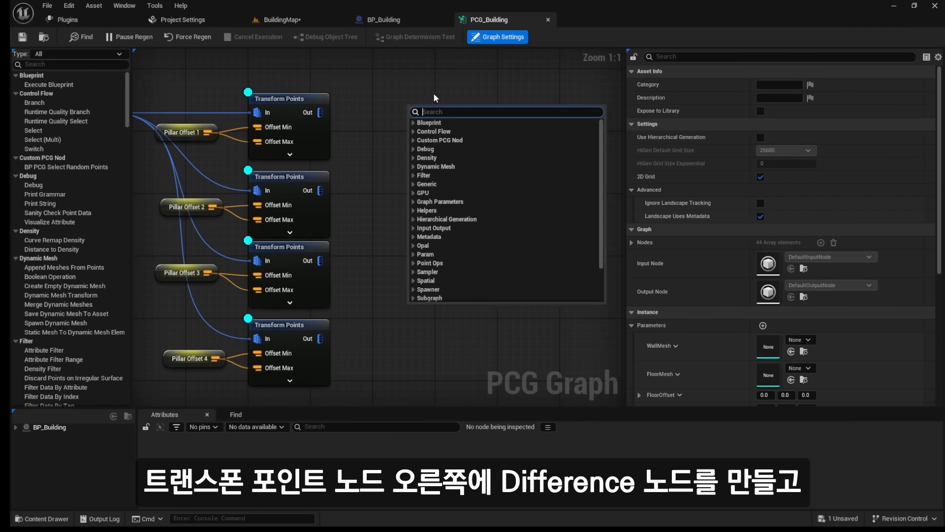
pyautogui.write('difference')
pyautogui.press('Return')
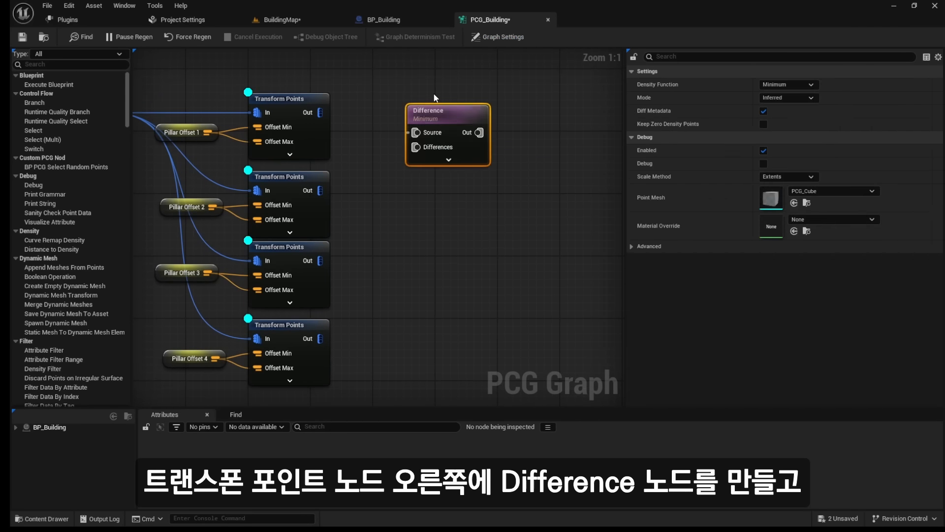
pyautogui.moveTo(437, 118); pyautogui.dragTo(442, 105)
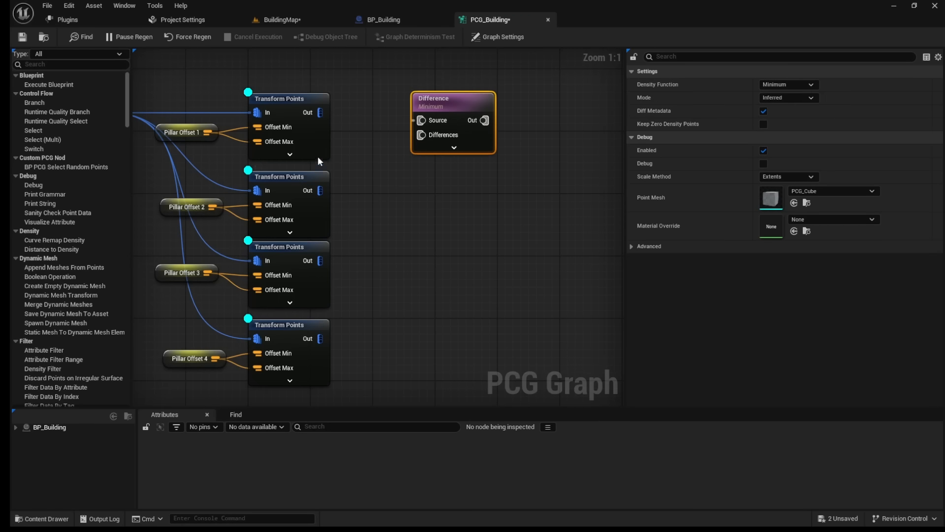
pyautogui.moveTo(320, 112); pyautogui.dragTo(431, 119)
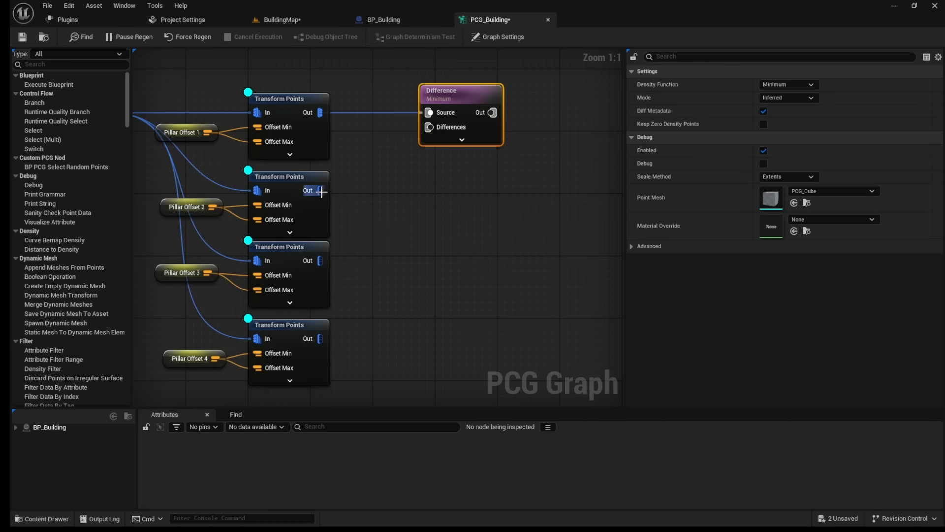
pyautogui.moveTo(320, 190); pyautogui.dragTo(429, 127)
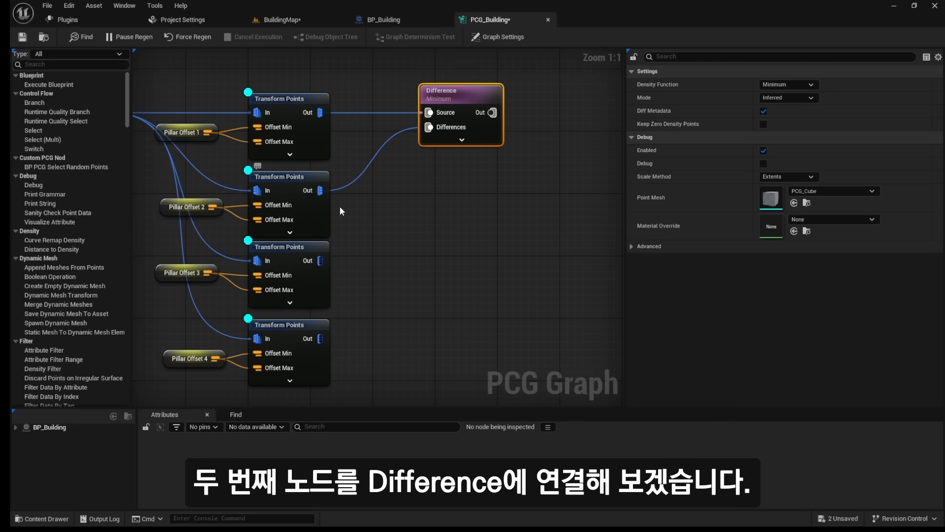
# Step: Turn off debugging on the four Transform Points nodes and turn it on for the Difference node
pyautogui.moveTo(240, 74); pyautogui.dragTo(315, 339)
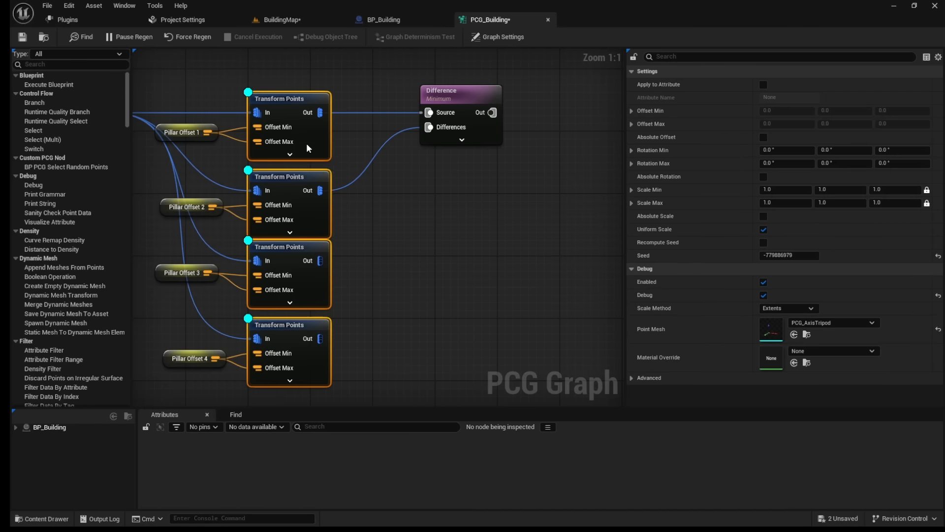
pyautogui.press('d')
pyautogui.click(443, 109)
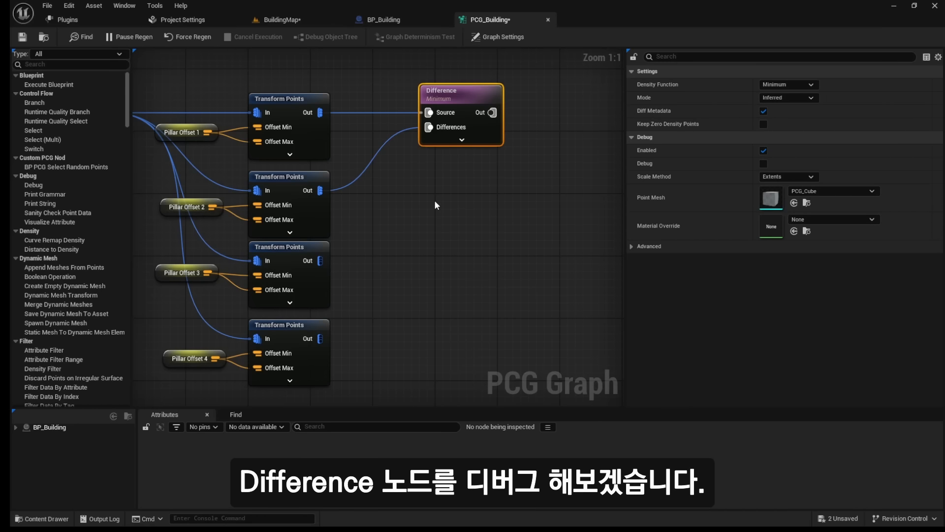
pyautogui.press('d')
# Step: Set the Difference node's debug Point Mesh to PCG_AxisTripod, save the graph and inspect the remaining points in BuildingMap
pyautogui.click(832, 191)
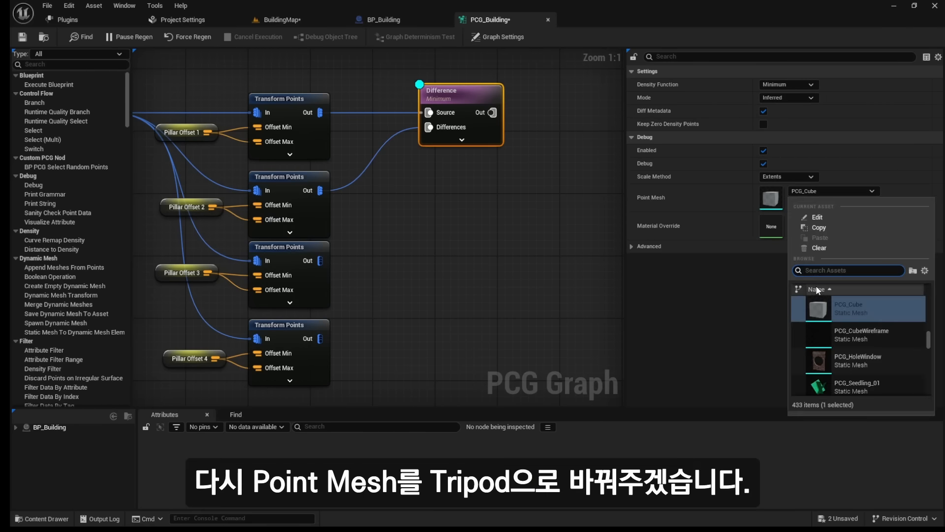
pyautogui.write('tri')
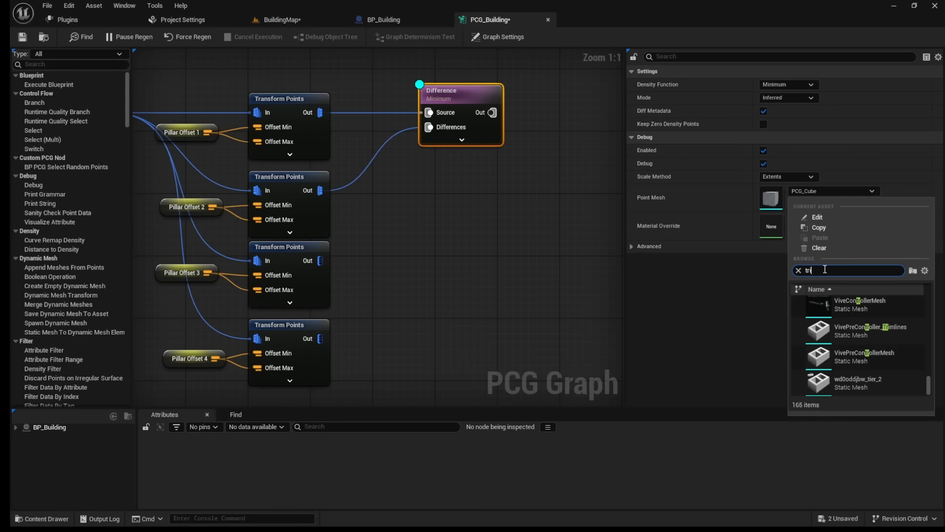
pyautogui.write('pod')
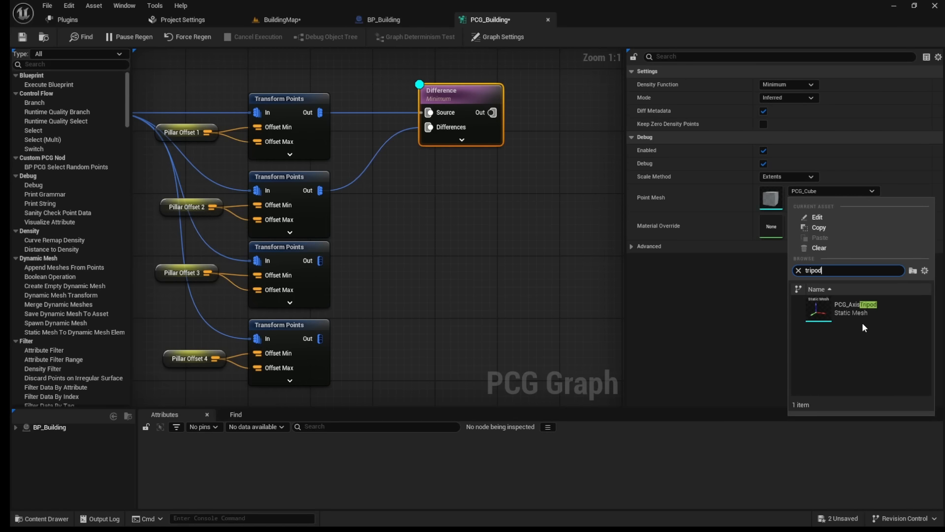
pyautogui.click(863, 318)
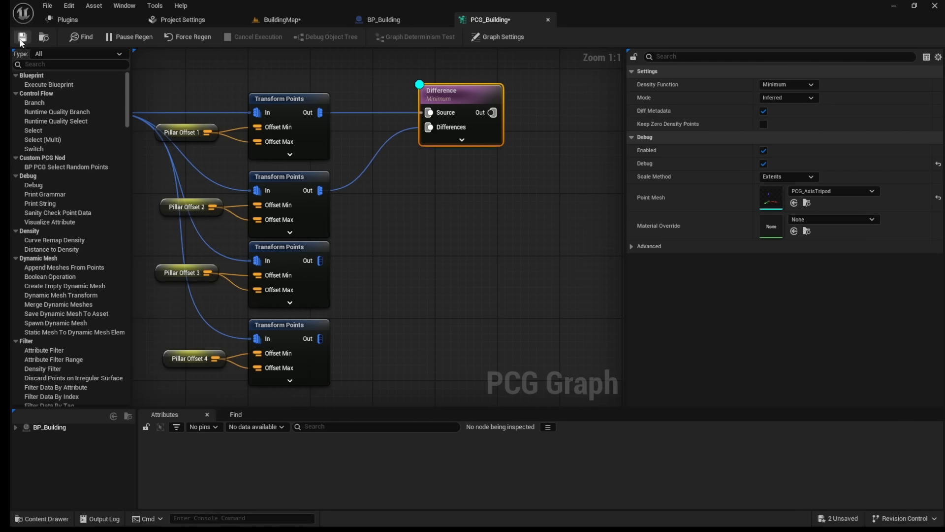
pyautogui.click(289, 19)
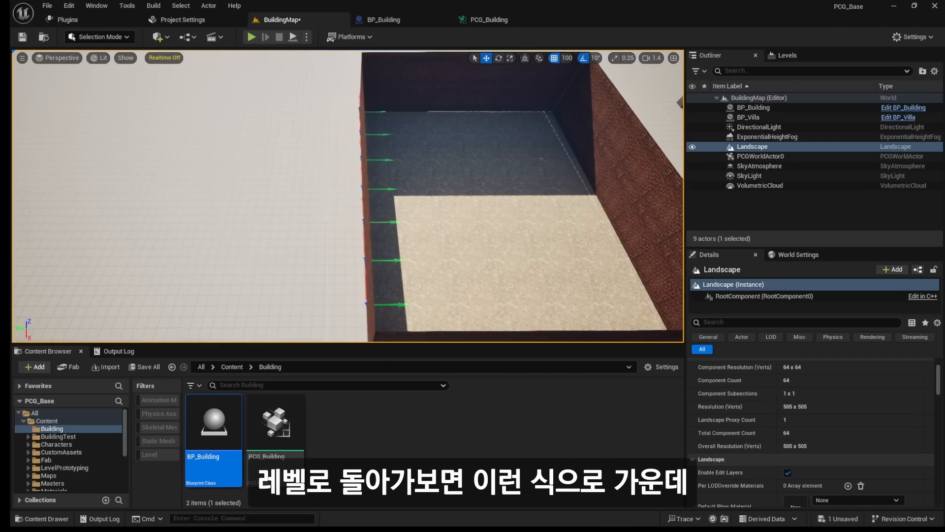
pyautogui.moveTo(517, 226); pyautogui.dragTo(517, 225, button='right')
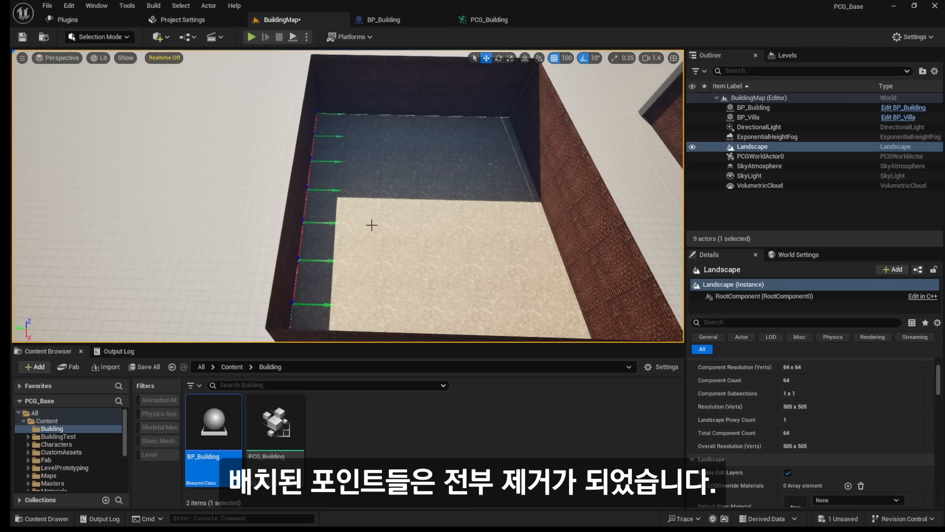
# Step: Connect the third Transform Points output to the Difference node's Differences input in PCG_Building and check the points in BuildingMap
pyautogui.click(493, 16)
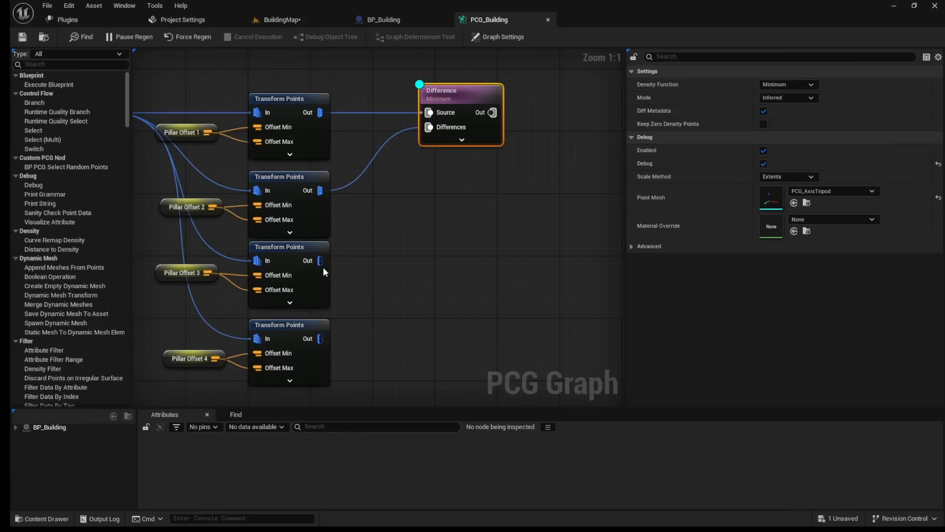
pyautogui.moveTo(320, 261); pyautogui.dragTo(429, 129)
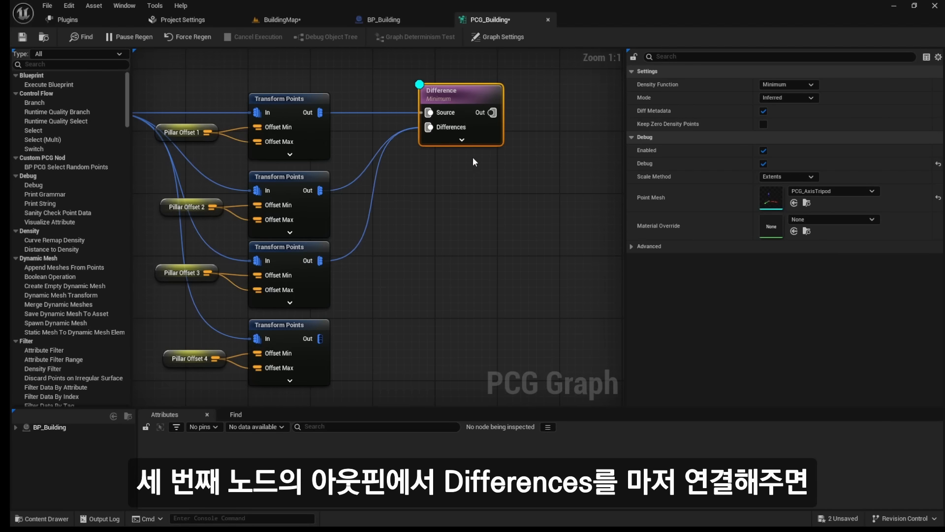
pyautogui.click(276, 20)
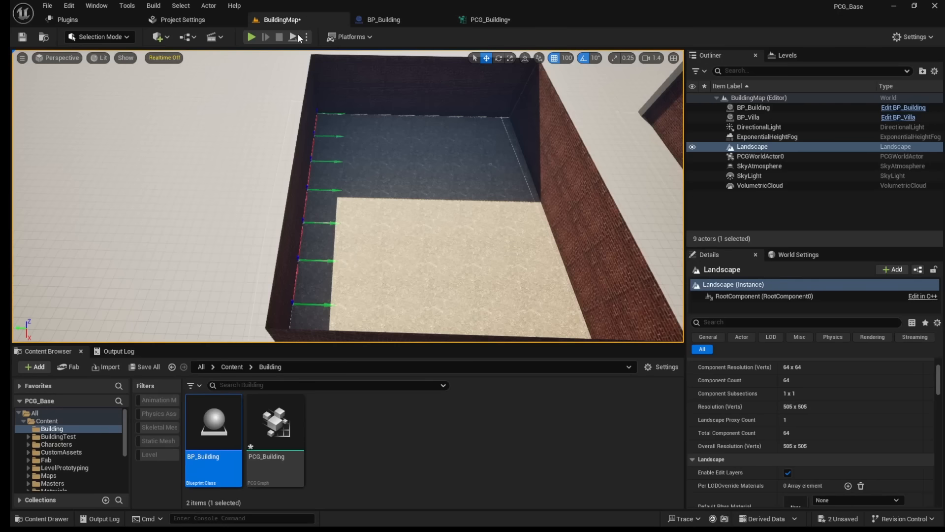
pyautogui.moveTo(388, 212); pyautogui.dragTo(233, 241)
pyautogui.moveTo(332, 263); pyautogui.dragTo(384, 209)
# Step: Duplicate the Difference node three times in PCG_Building, lining the copies up beside the second, third and fourth Transform Points nodes
pyautogui.click(495, 23)
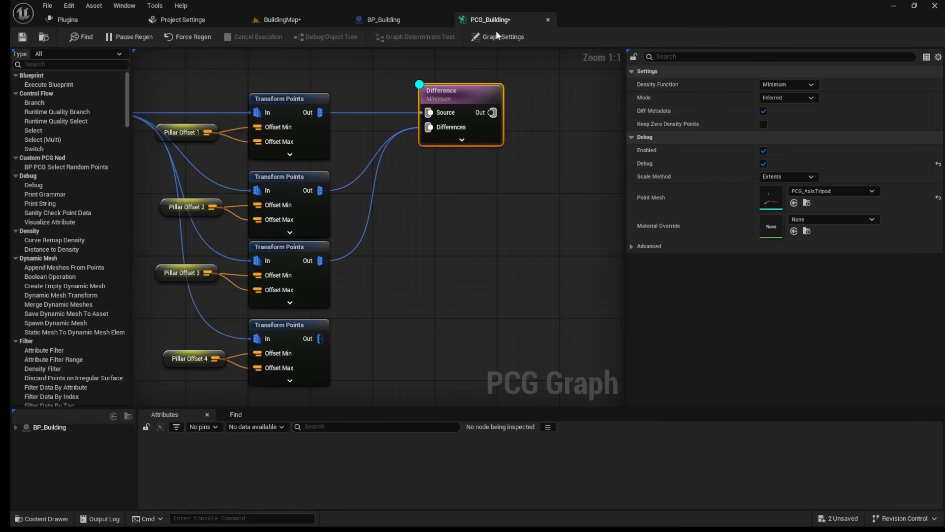
pyautogui.hotkey('ctrl', 'c')
pyautogui.hotkey('ctrl', 'v')
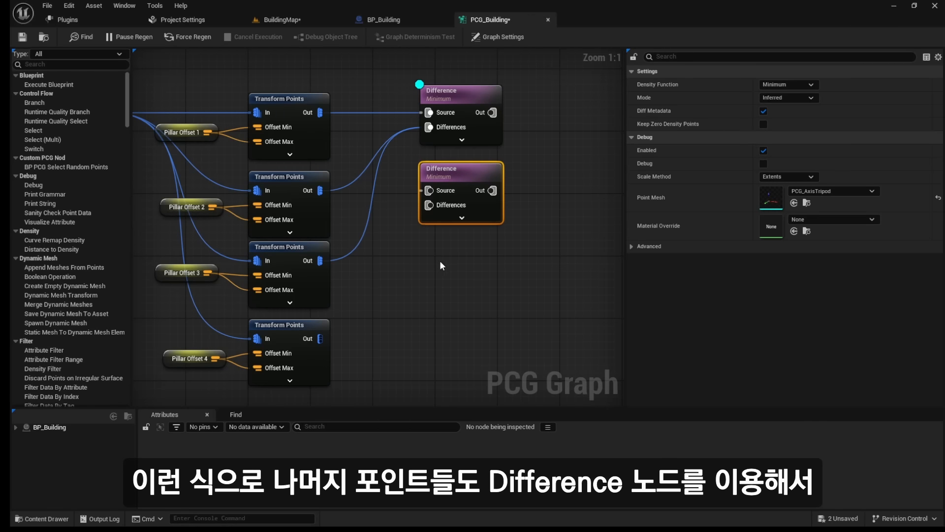
pyautogui.hotkey('ctrl', 'v')
pyautogui.moveTo(457, 262); pyautogui.dragTo(448, 247)
pyautogui.hotkey('ctrl', 'v')
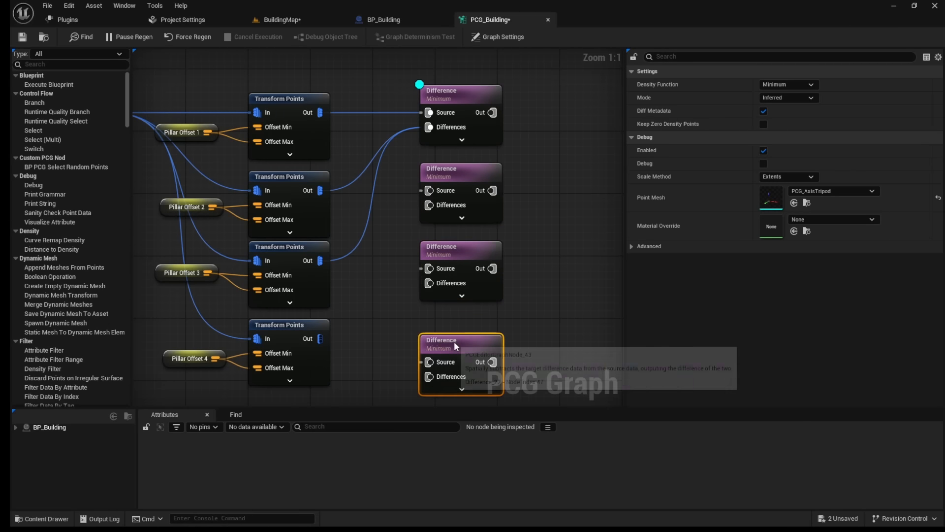
pyautogui.moveTo(454, 341); pyautogui.dragTo(455, 327)
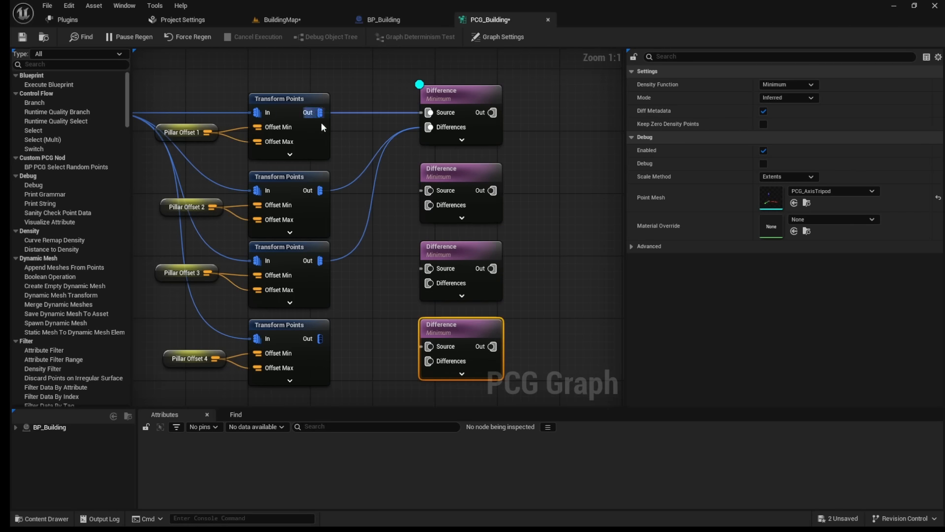
# Step: Wire the second Difference node with the second Transform Points output as Source and the first and fourth outputs as Differences
pyautogui.moveTo(320, 190); pyautogui.dragTo(429, 190)
pyautogui.moveTo(319, 112); pyautogui.dragTo(429, 204)
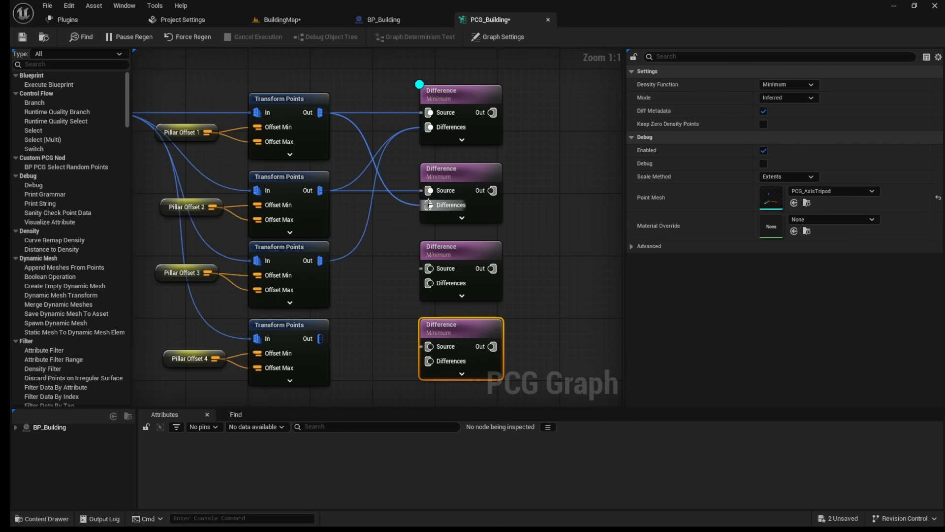
pyautogui.moveTo(319, 338); pyautogui.dragTo(431, 204)
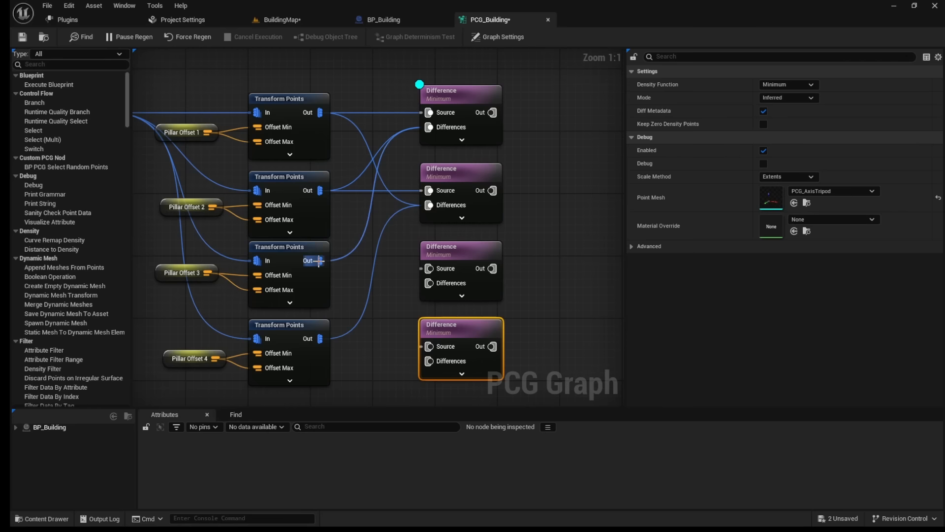
# Step: Wire the third Difference node with the third Transform Points output as Source and the first and fourth outputs as Differences
pyautogui.moveTo(319, 260); pyautogui.dragTo(428, 268)
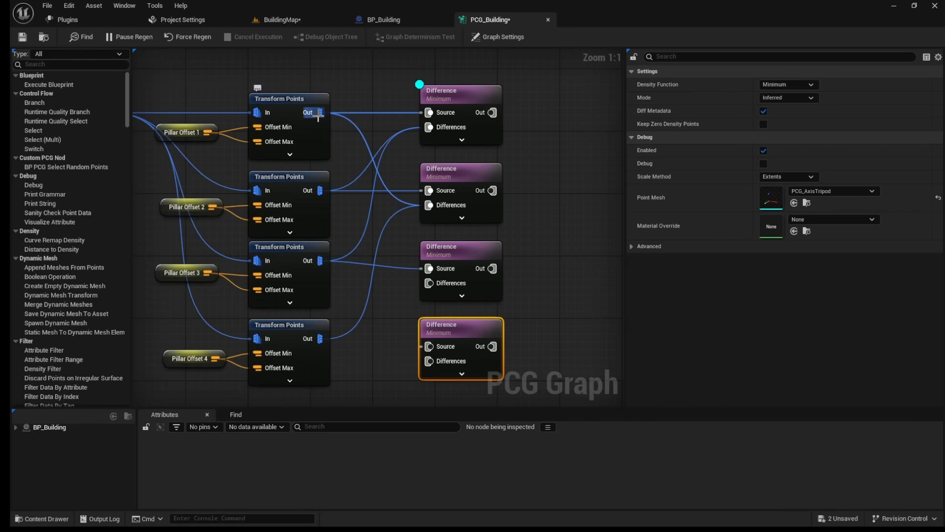
pyautogui.moveTo(319, 112); pyautogui.dragTo(428, 283)
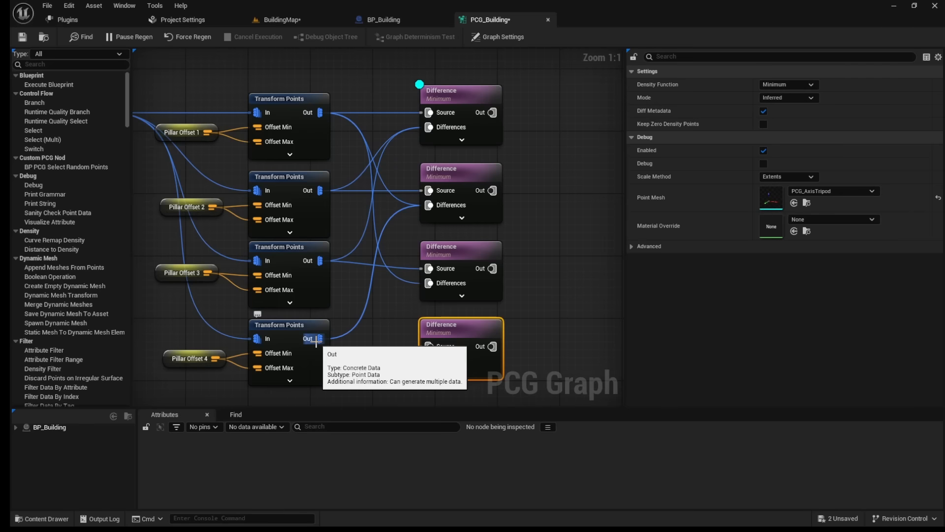
pyautogui.moveTo(317, 340); pyautogui.dragTo(430, 283)
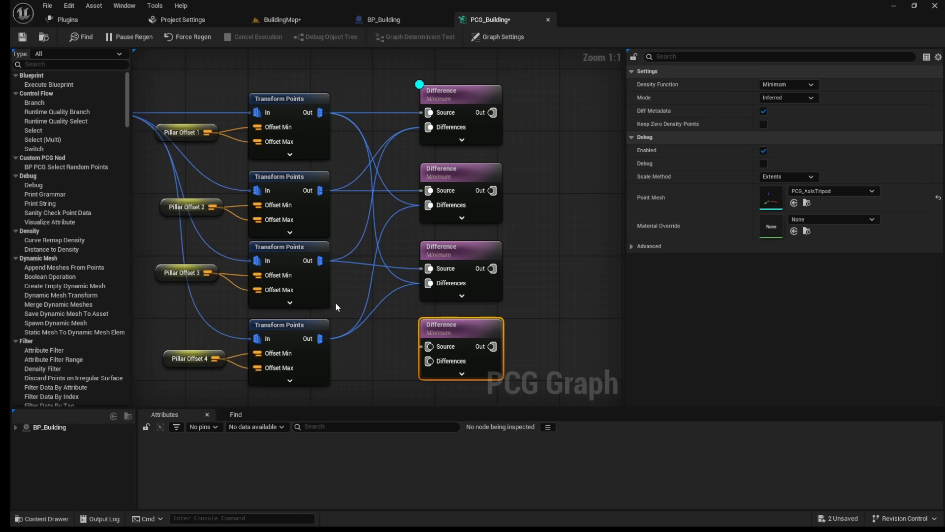
# Step: Wire the fourth Difference node with the fourth Transform Points output as Source and the first and third outputs as Differences
pyautogui.moveTo(320, 338); pyautogui.dragTo(429, 347)
pyautogui.moveTo(320, 112); pyautogui.dragTo(429, 361)
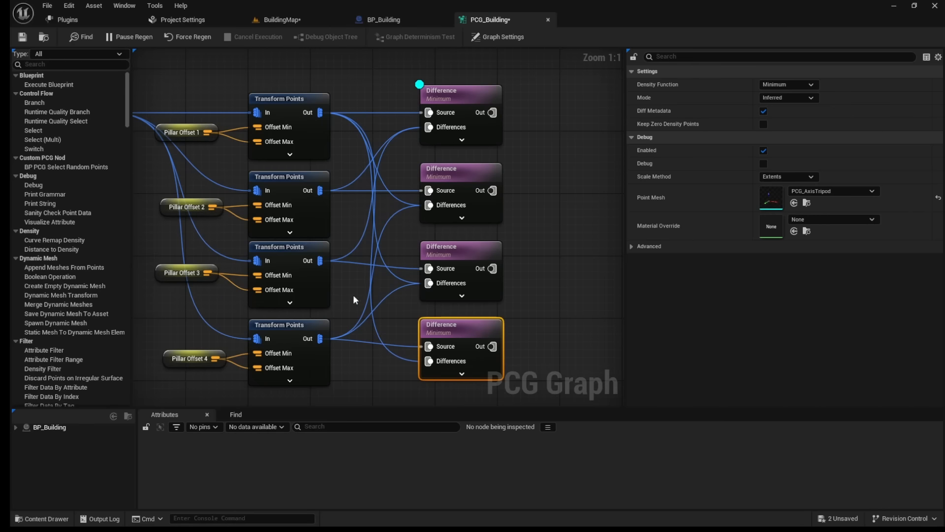
pyautogui.moveTo(320, 260); pyautogui.dragTo(429, 361)
# Step: Turn off debugging on the first Difference node
pyautogui.click(489, 100)
pyautogui.press('d')
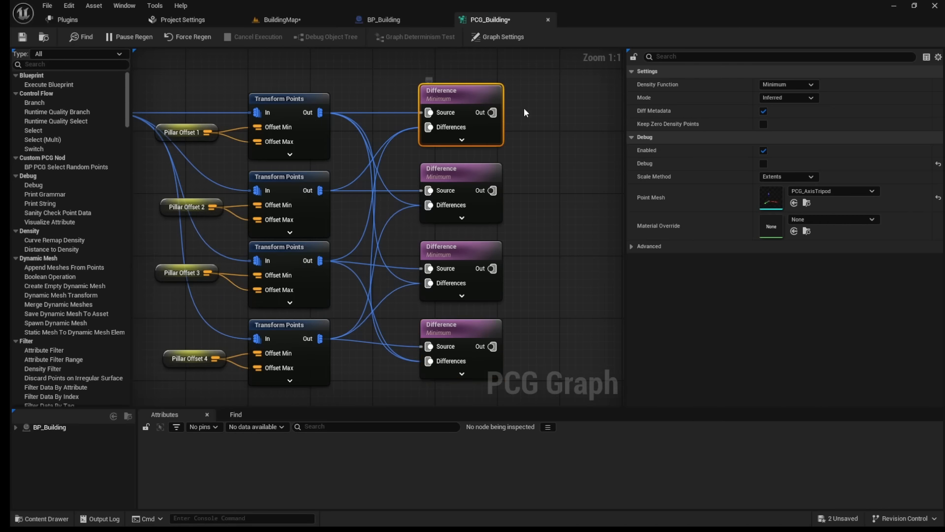
# Step: Enable debugging on all four Difference nodes and wire the second Transform Points output into the fourth Difference node's Differences
pyautogui.moveTo(538, 94); pyautogui.dragTo(449, 347)
pyautogui.press('d')
pyautogui.click(342, 199)
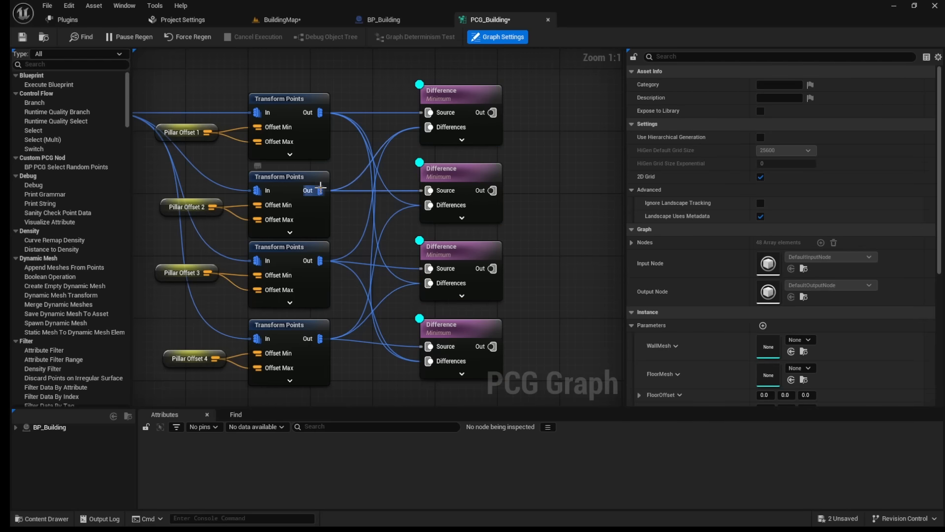
pyautogui.moveTo(320, 190); pyautogui.dragTo(430, 361)
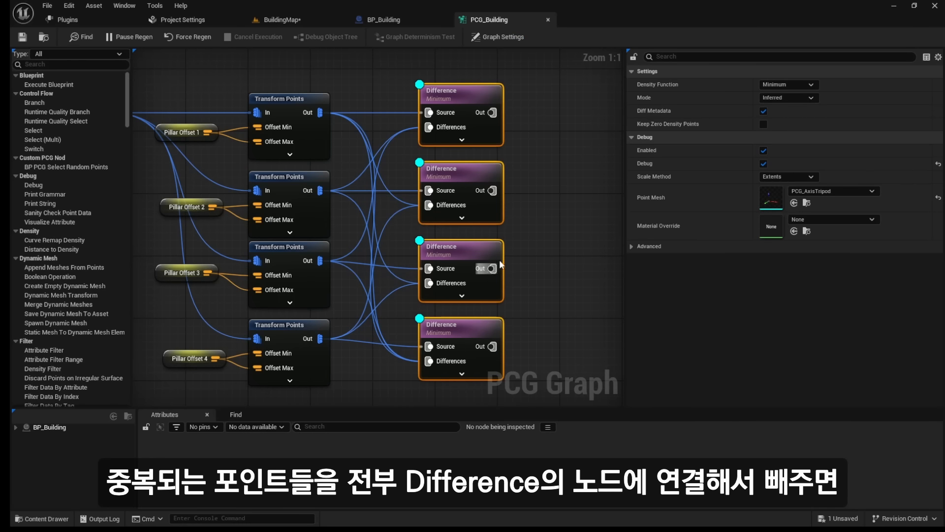
# Step: Check the debug points at the building's corners in the BuildingMap level
pyautogui.click(290, 20)
pyautogui.moveTo(360, 182); pyautogui.dragTo(317, 203, button='right')
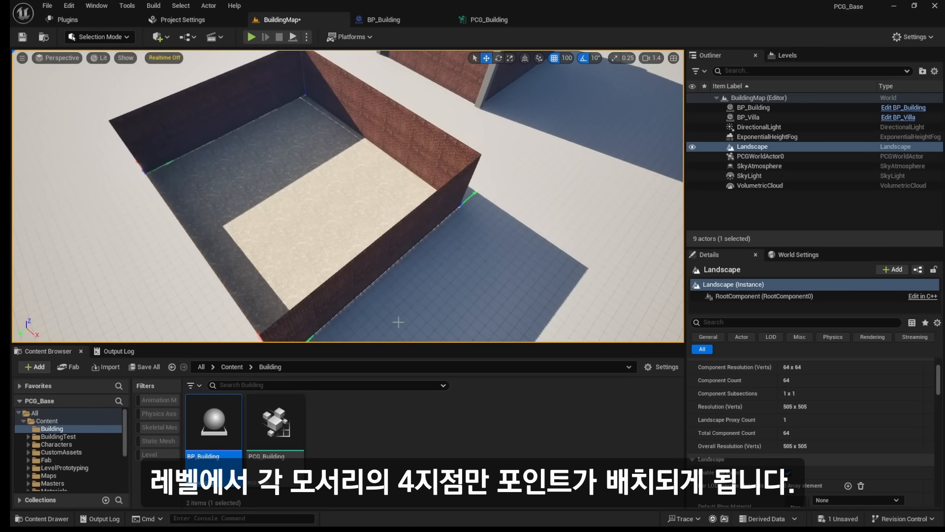
pyautogui.moveTo(441, 153); pyautogui.dragTo(431, 150, button='right')
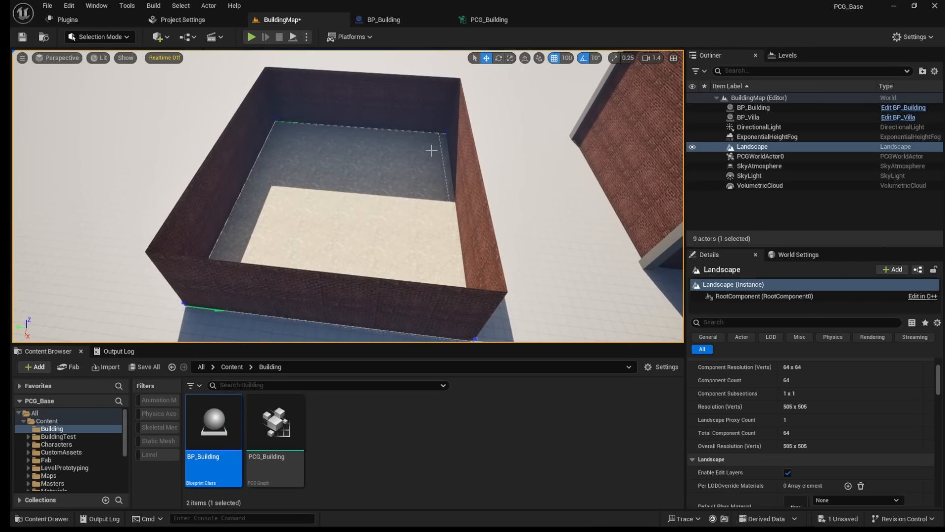
# Step: Add a Static Mesh Spawner node after the Difference nodes in the PCG_Building graph
pyautogui.click(517, 20)
pyautogui.moveTo(527, 159); pyautogui.dragTo(331, 181, button='right')
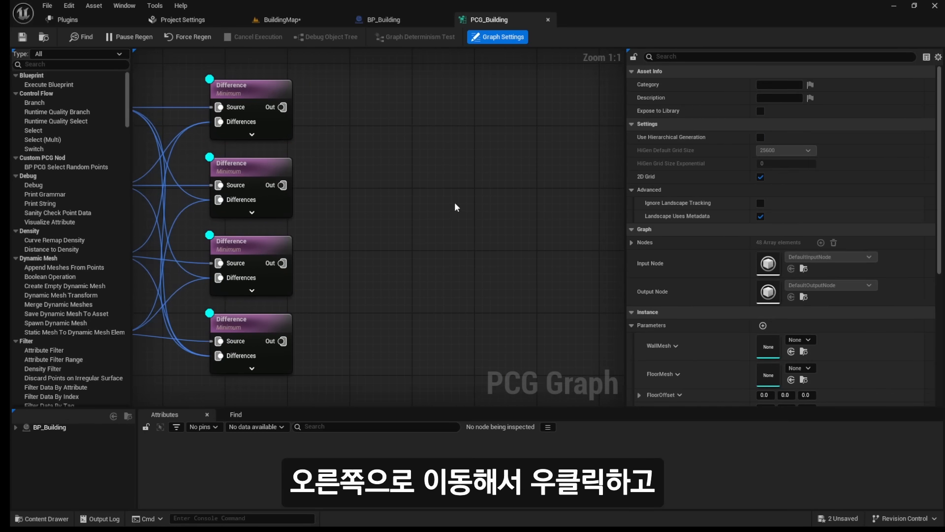
pyautogui.rightClick(430, 206)
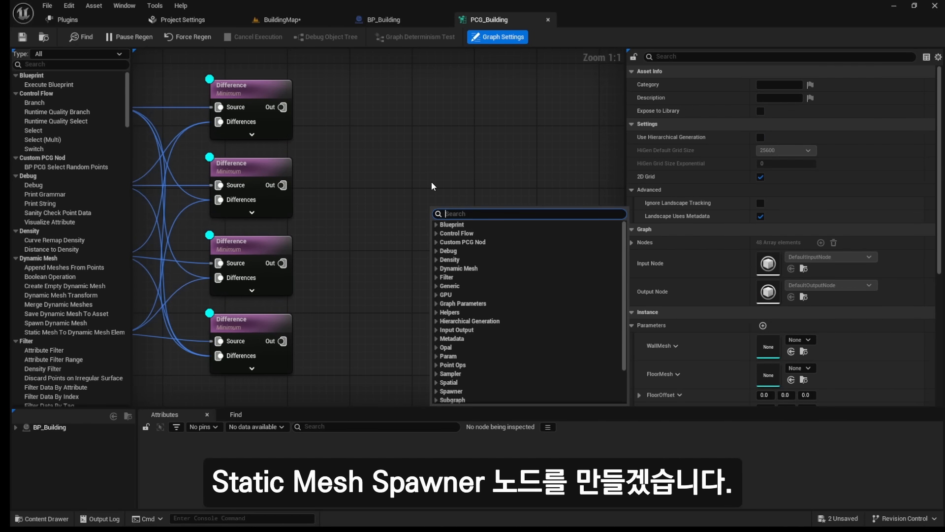
pyautogui.write('static mesh')
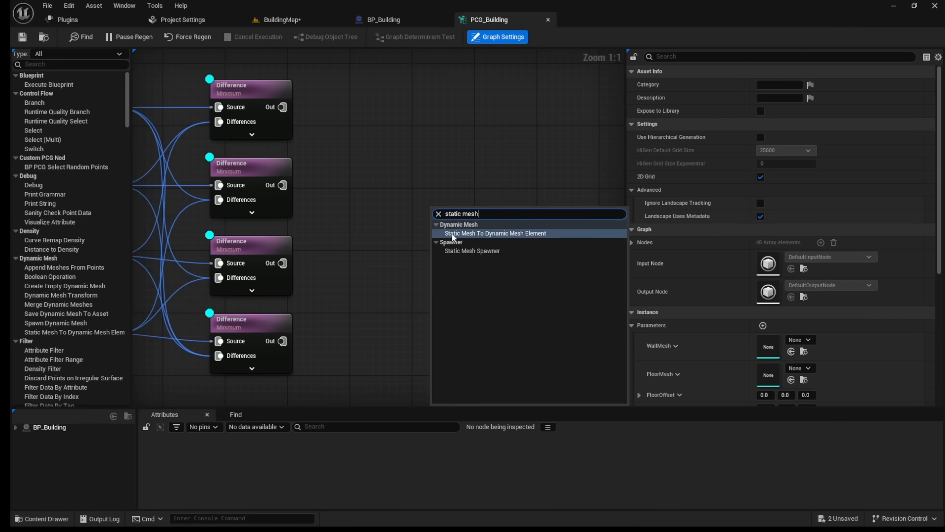
pyautogui.click(470, 251)
pyautogui.moveTo(465, 222); pyautogui.dragTo(515, 223)
pyautogui.click(297, 122)
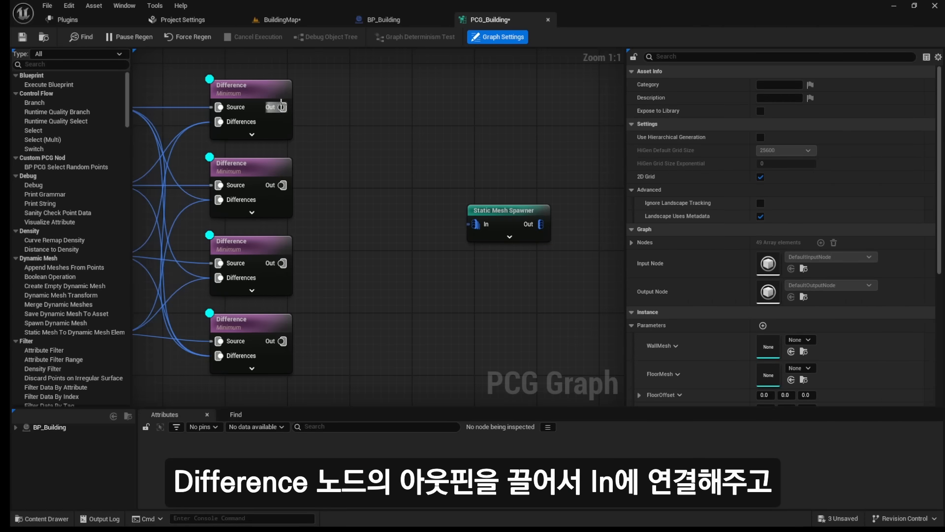
# Step: Wire all four Difference outputs into the Static Mesh Spawner's In through one conversion node, and align that node with the spawner
pyautogui.moveTo(281, 105); pyautogui.dragTo(473, 224)
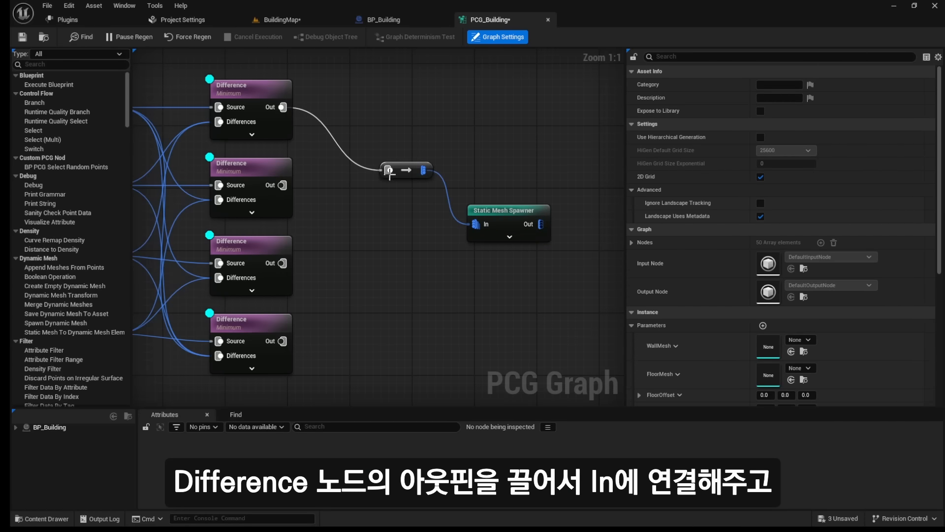
pyautogui.moveTo(389, 172); pyautogui.dragTo(383, 223)
pyautogui.moveTo(282, 185); pyautogui.dragTo(370, 219)
pyautogui.moveTo(282, 263); pyautogui.dragTo(377, 220)
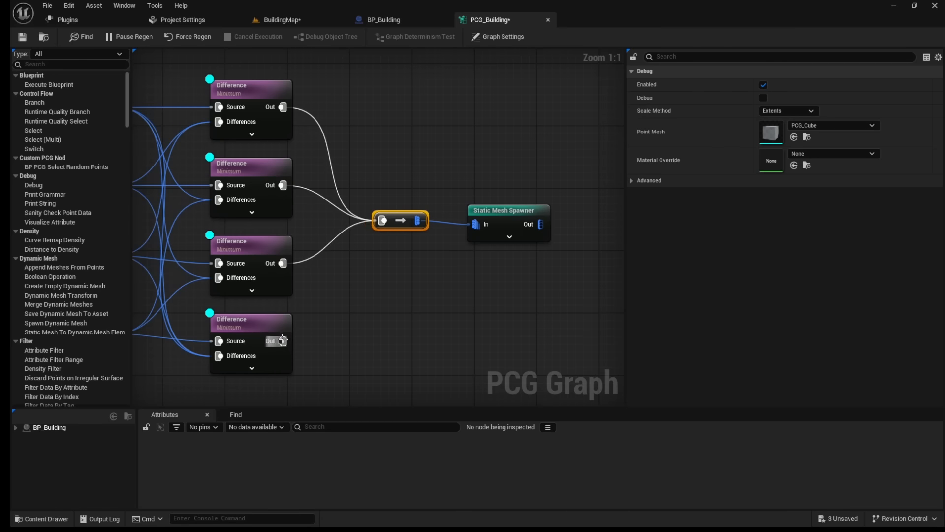
pyautogui.moveTo(282, 341); pyautogui.dragTo(376, 220)
pyautogui.keyDown('shift'); pyautogui.moveTo(559, 160); pyautogui.dragTo(468, 266); pyautogui.keyUp('shift')
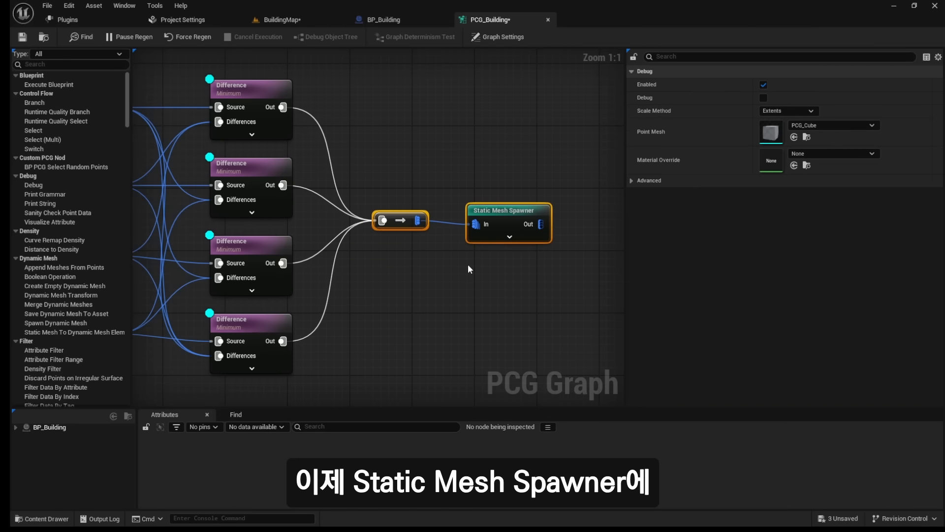
pyautogui.click(464, 265)
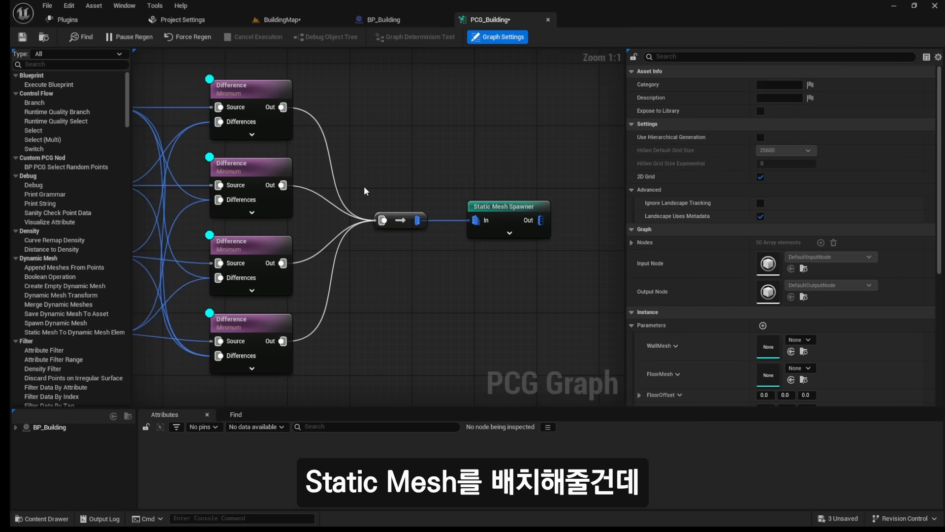
# Step: Try placing a box 100 wide, 100 deep and 450 high beside the building in BuildingMap with Modeling mode
pyautogui.click(294, 17)
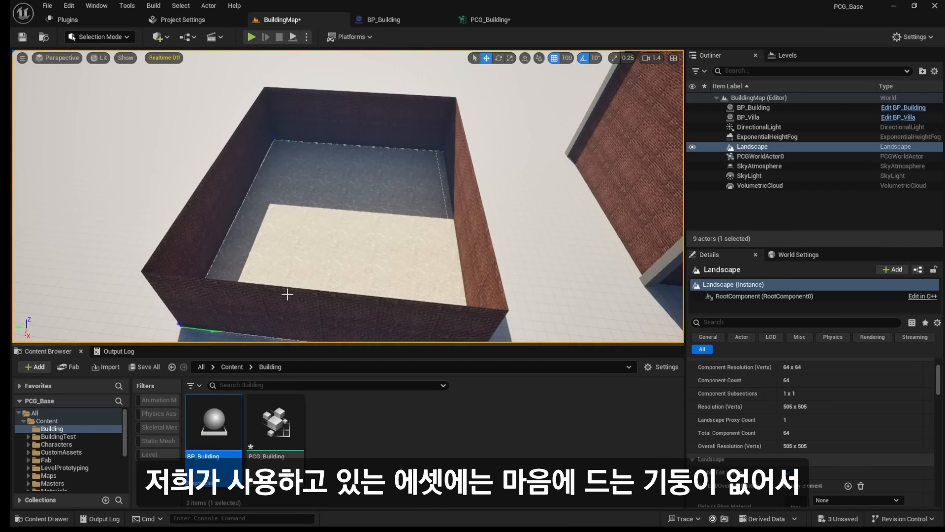
pyautogui.moveTo(279, 270); pyautogui.dragTo(320, 278, button='right')
pyautogui.click(98, 36)
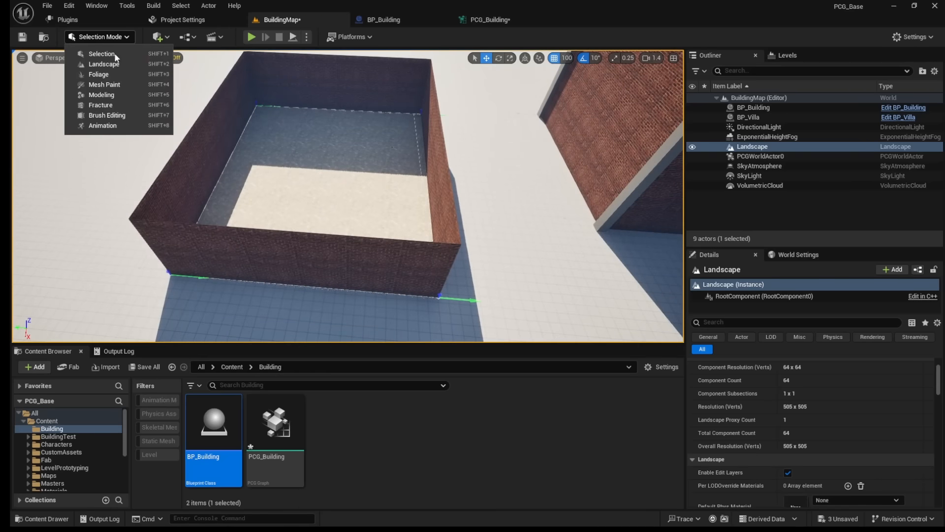
pyautogui.click(104, 94)
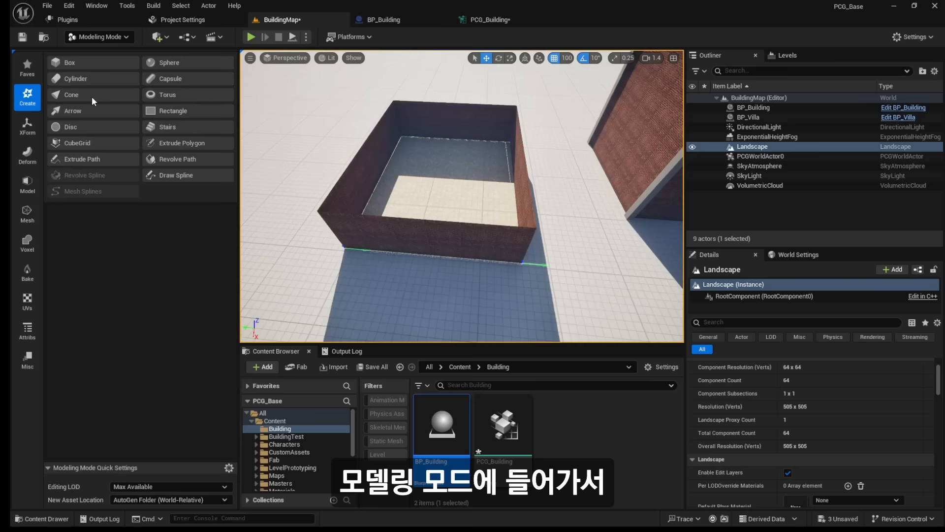
pyautogui.click(64, 67)
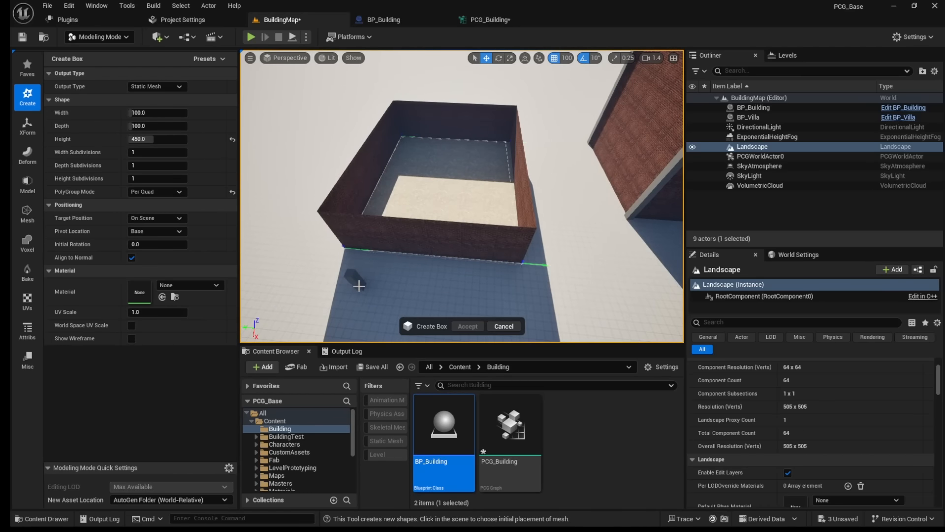
pyautogui.click(359, 285)
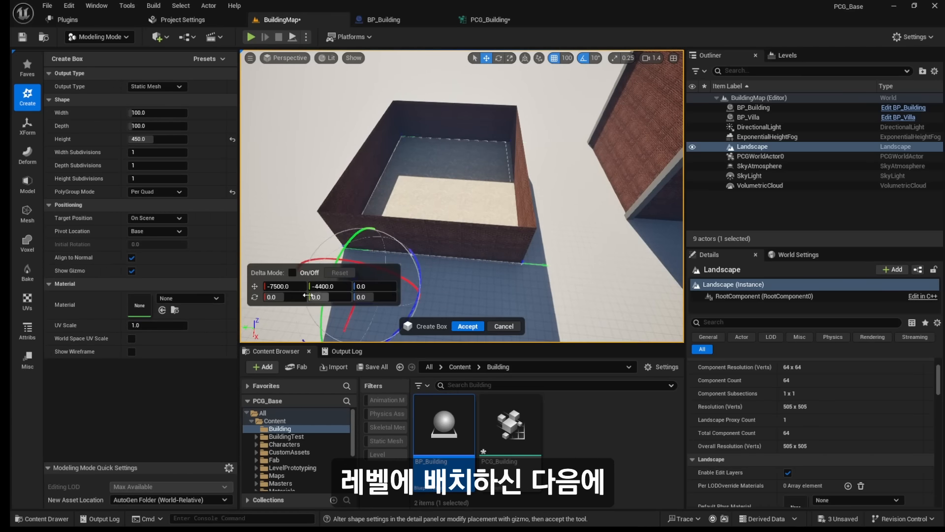
# Step: Set the modeling tools' new asset location to Current Folder and cancel the box
pyautogui.click(150, 139)
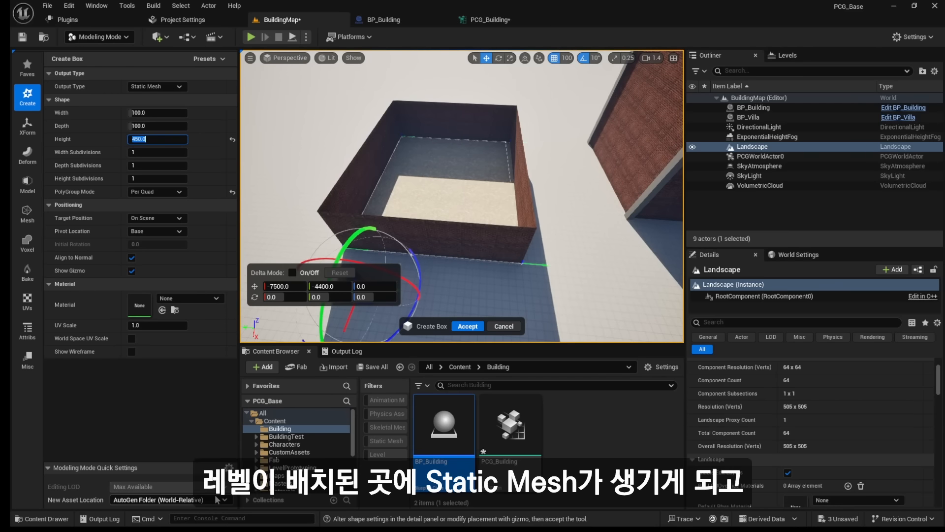
pyautogui.click(199, 502)
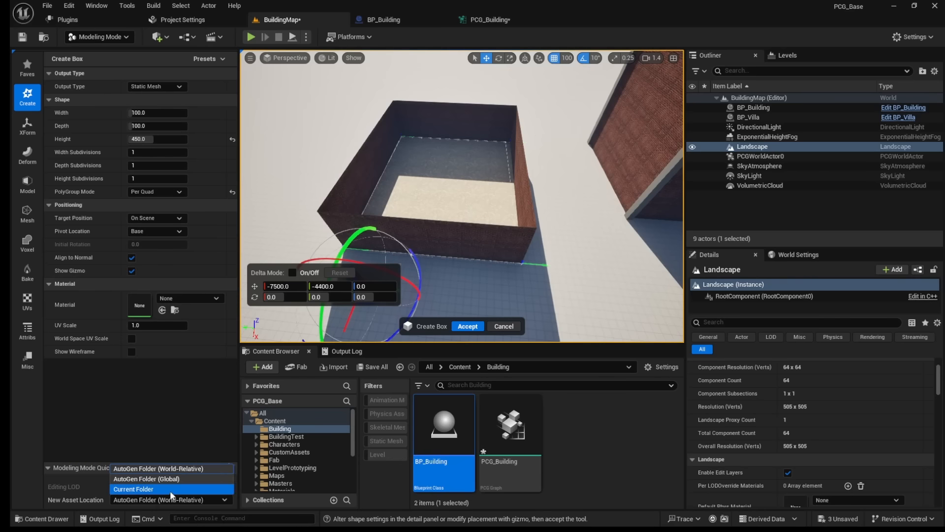
pyautogui.click(170, 490)
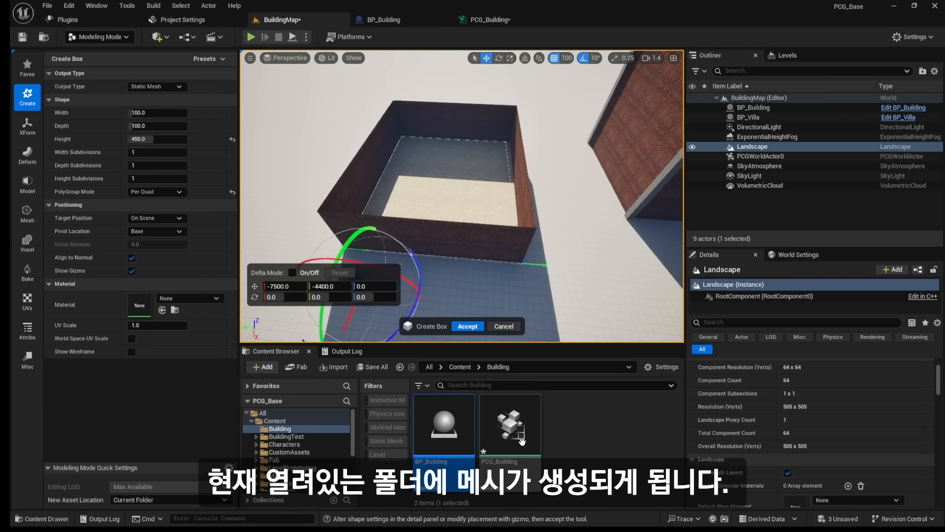
pyautogui.click(503, 326)
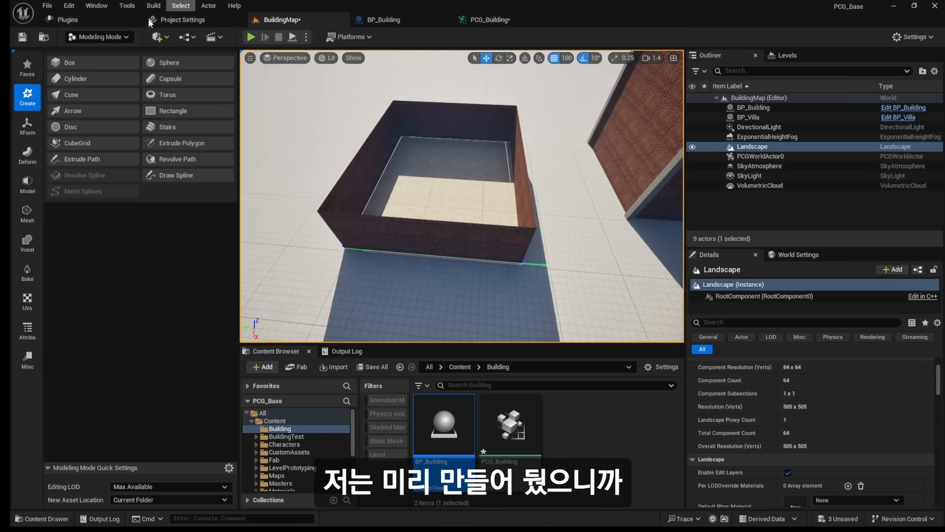
# Step: Return to Selection mode and locate the SM_Pillar mesh in the subfolder of Maps/_GENERATED
pyautogui.click(98, 36)
pyautogui.click(113, 50)
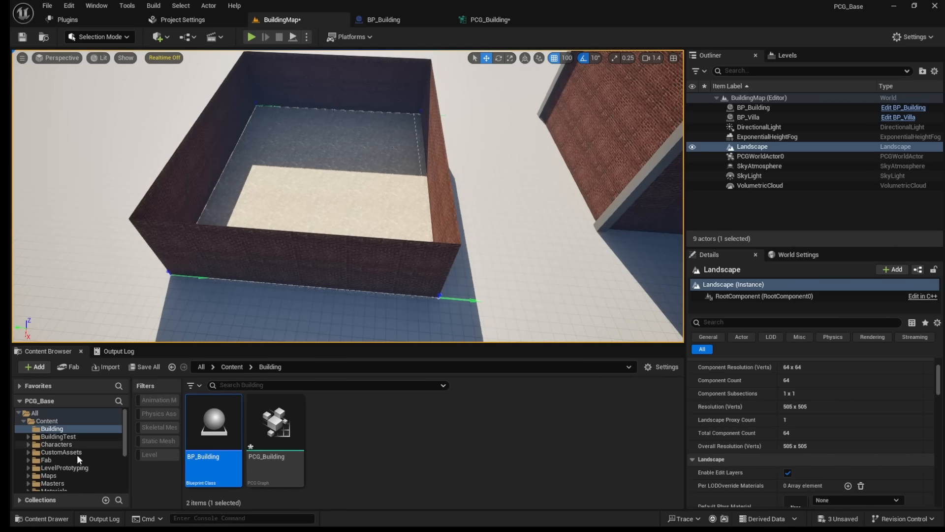
pyautogui.click(48, 475)
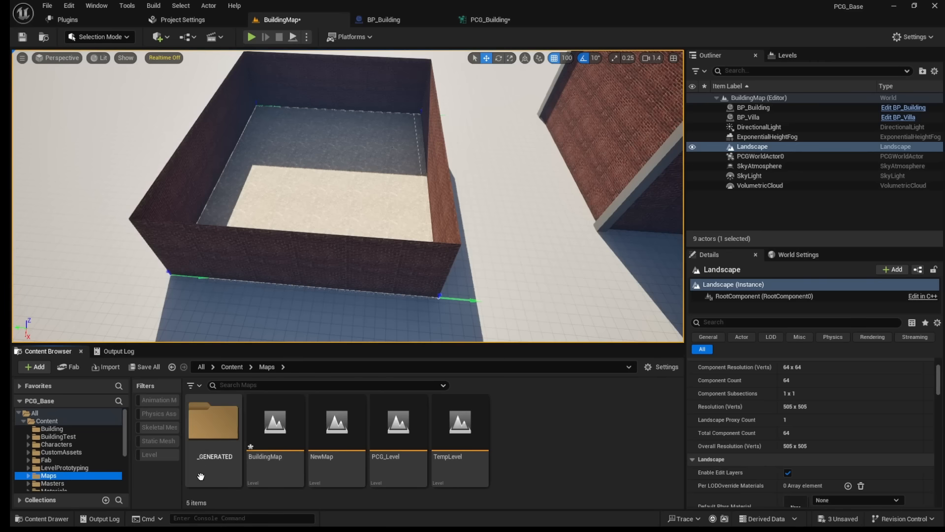
pyautogui.doubleClick(214, 436)
pyautogui.doubleClick(214, 423)
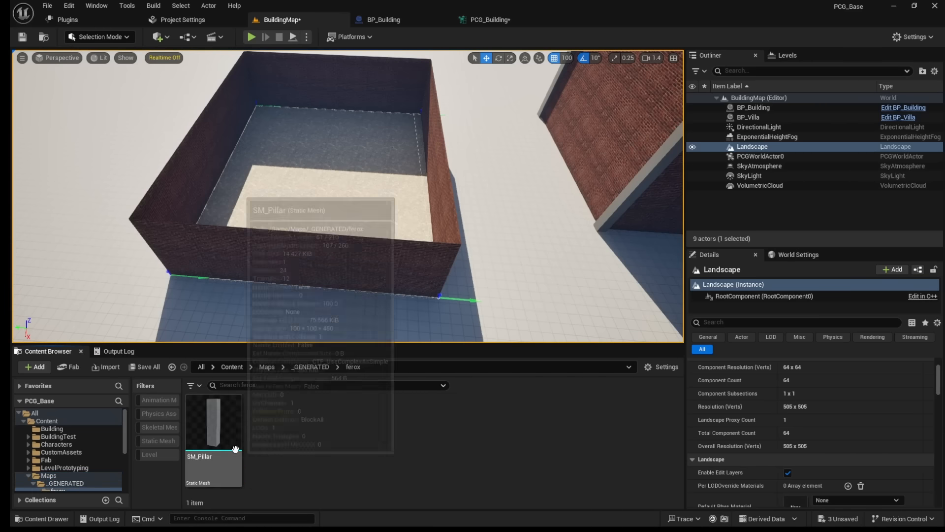
pyautogui.click(231, 467)
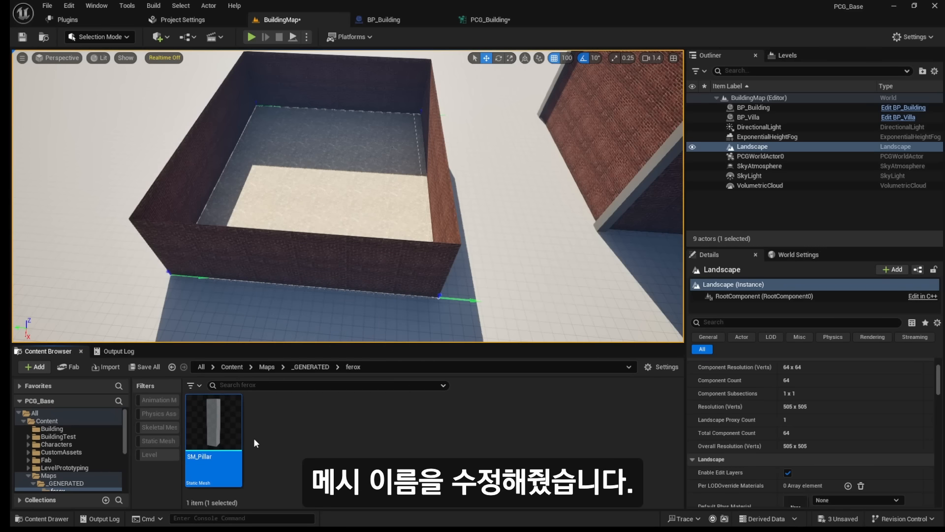
# Step: Add a mesh entry to the Static Mesh Spawner in PCG_Building and expand its Descriptor settings
pyautogui.click(490, 21)
pyautogui.click(494, 219)
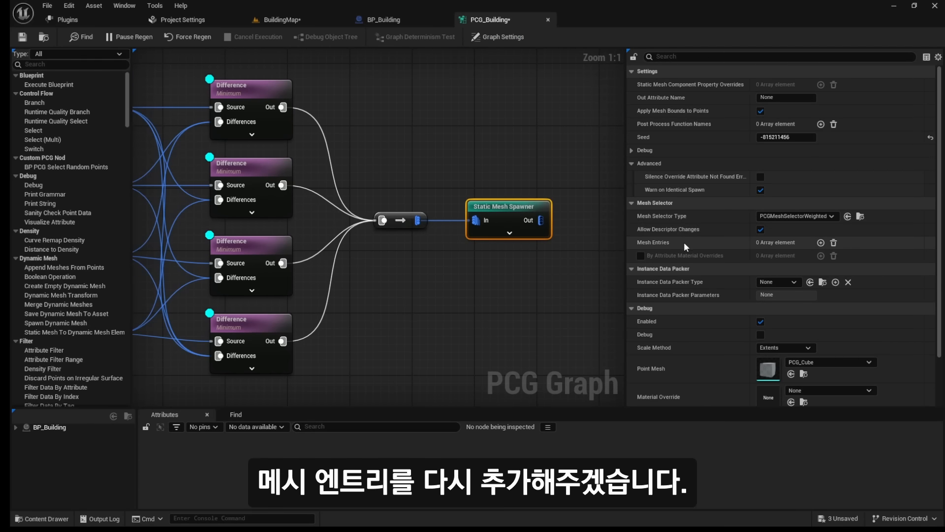
pyautogui.click(821, 243)
pyautogui.click(641, 256)
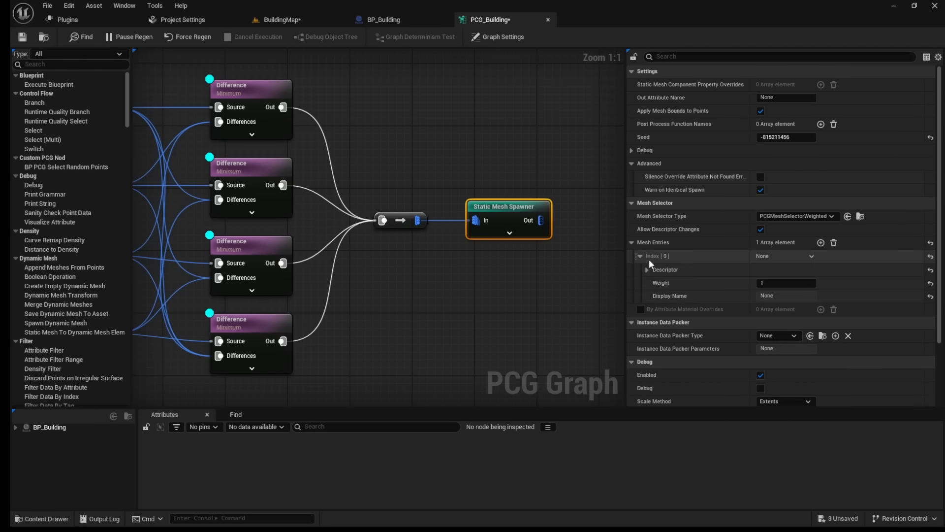
pyautogui.click(647, 269)
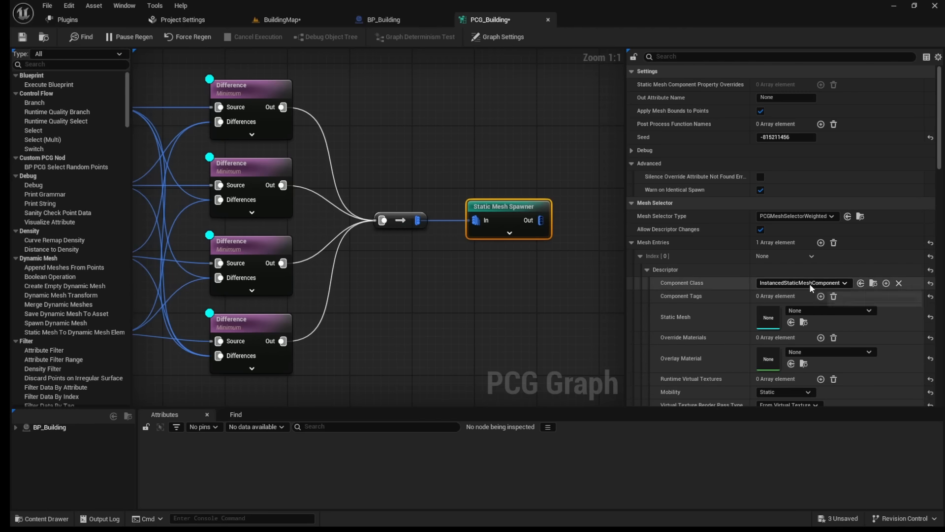
# Step: Set the mesh entry's Static Mesh to SM_Pillar and return to the BuildingMap level
pyautogui.click(813, 310)
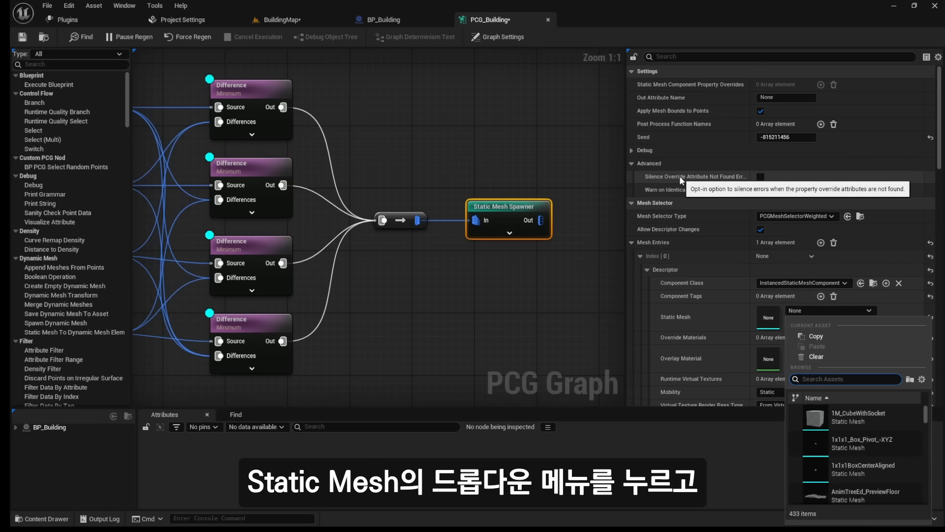
pyautogui.write('cu')
pyautogui.press('BackSpace')
pyautogui.press('BackSpace')
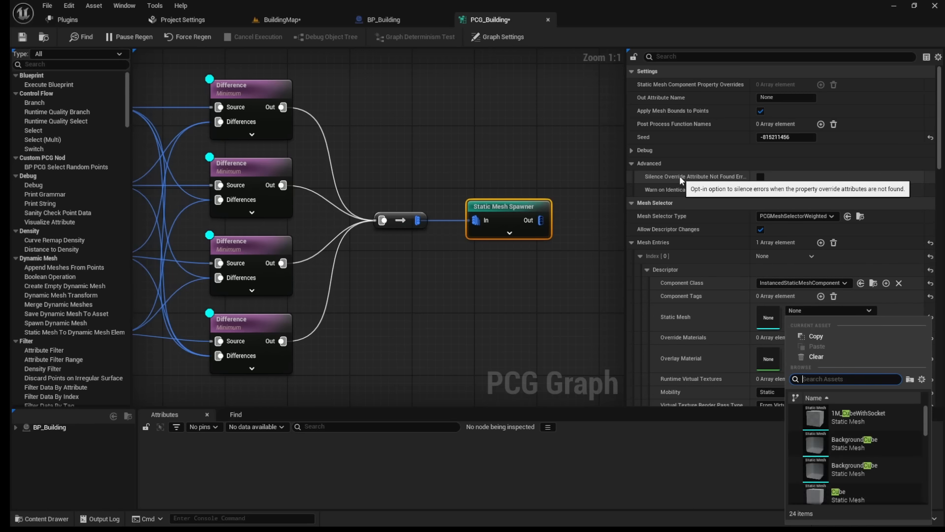
pyautogui.write('pilla')
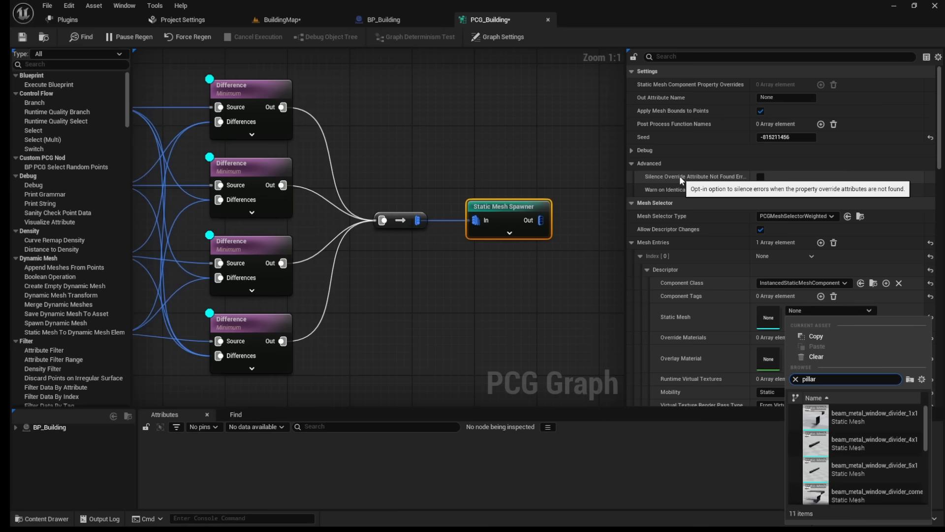
pyautogui.write('r')
pyautogui.scroll(-2, 836, 436)
pyautogui.scroll(-3, 836, 437)
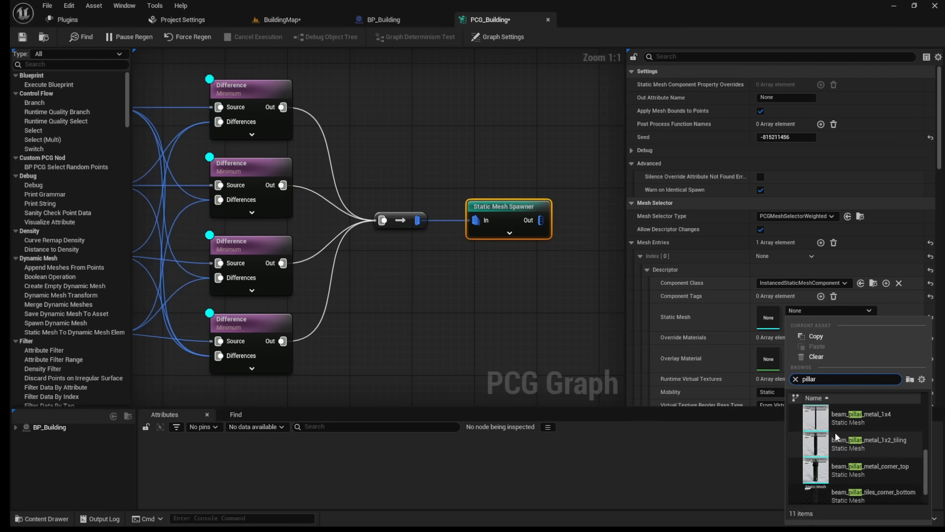
pyautogui.click(854, 491)
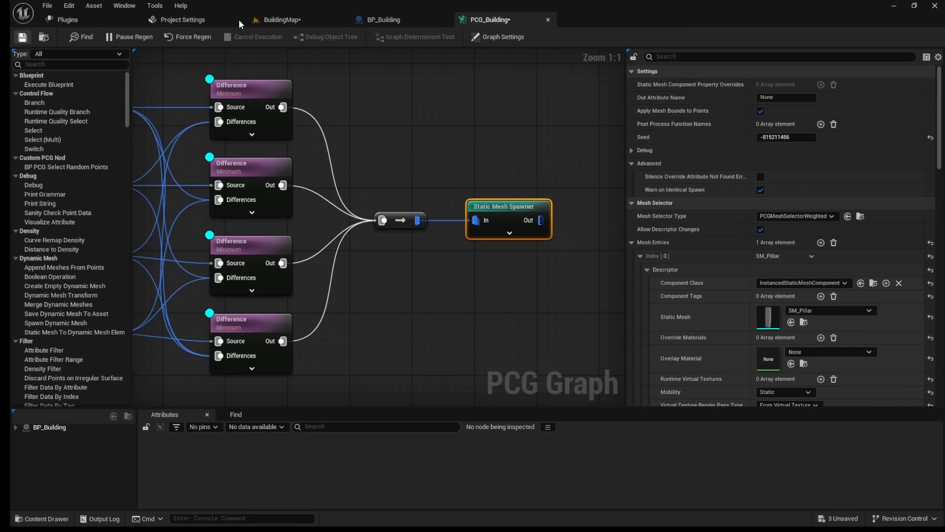
pyautogui.click(270, 20)
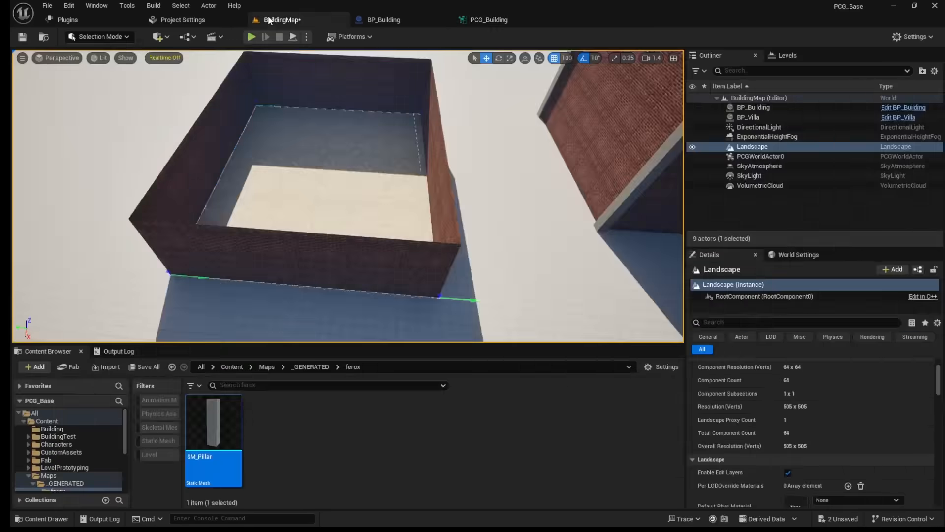